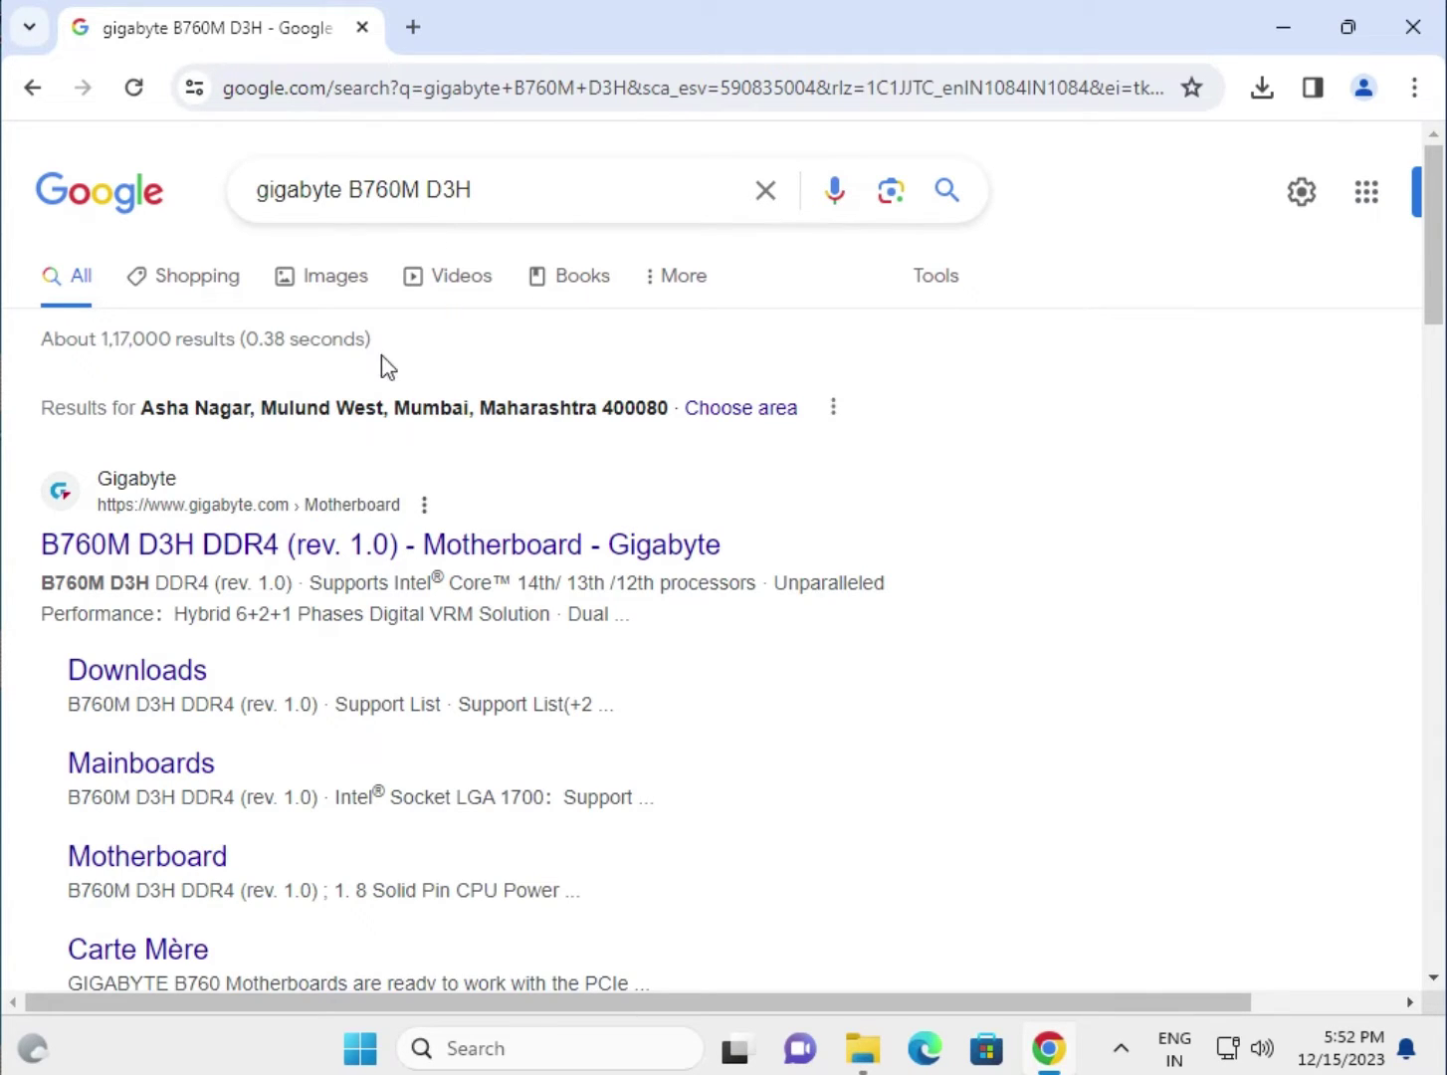
Step: Open the first Gigabyte search result in a new tab and switch to that tab
right_click(386, 548)
left_click(434, 571)
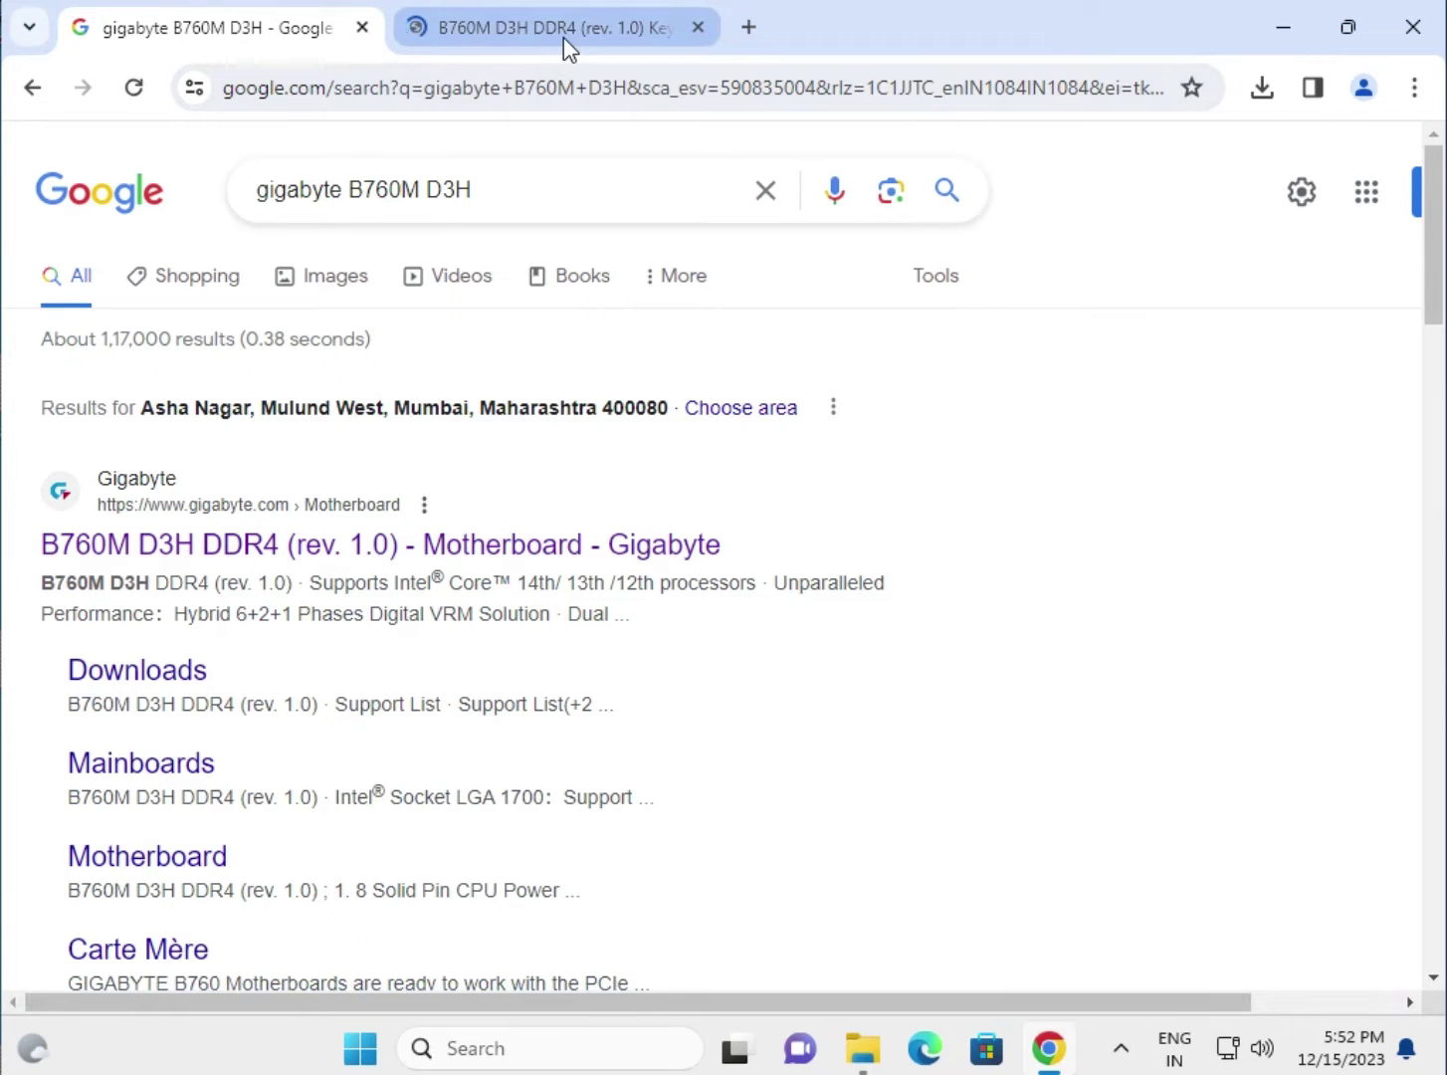
left_click(563, 36)
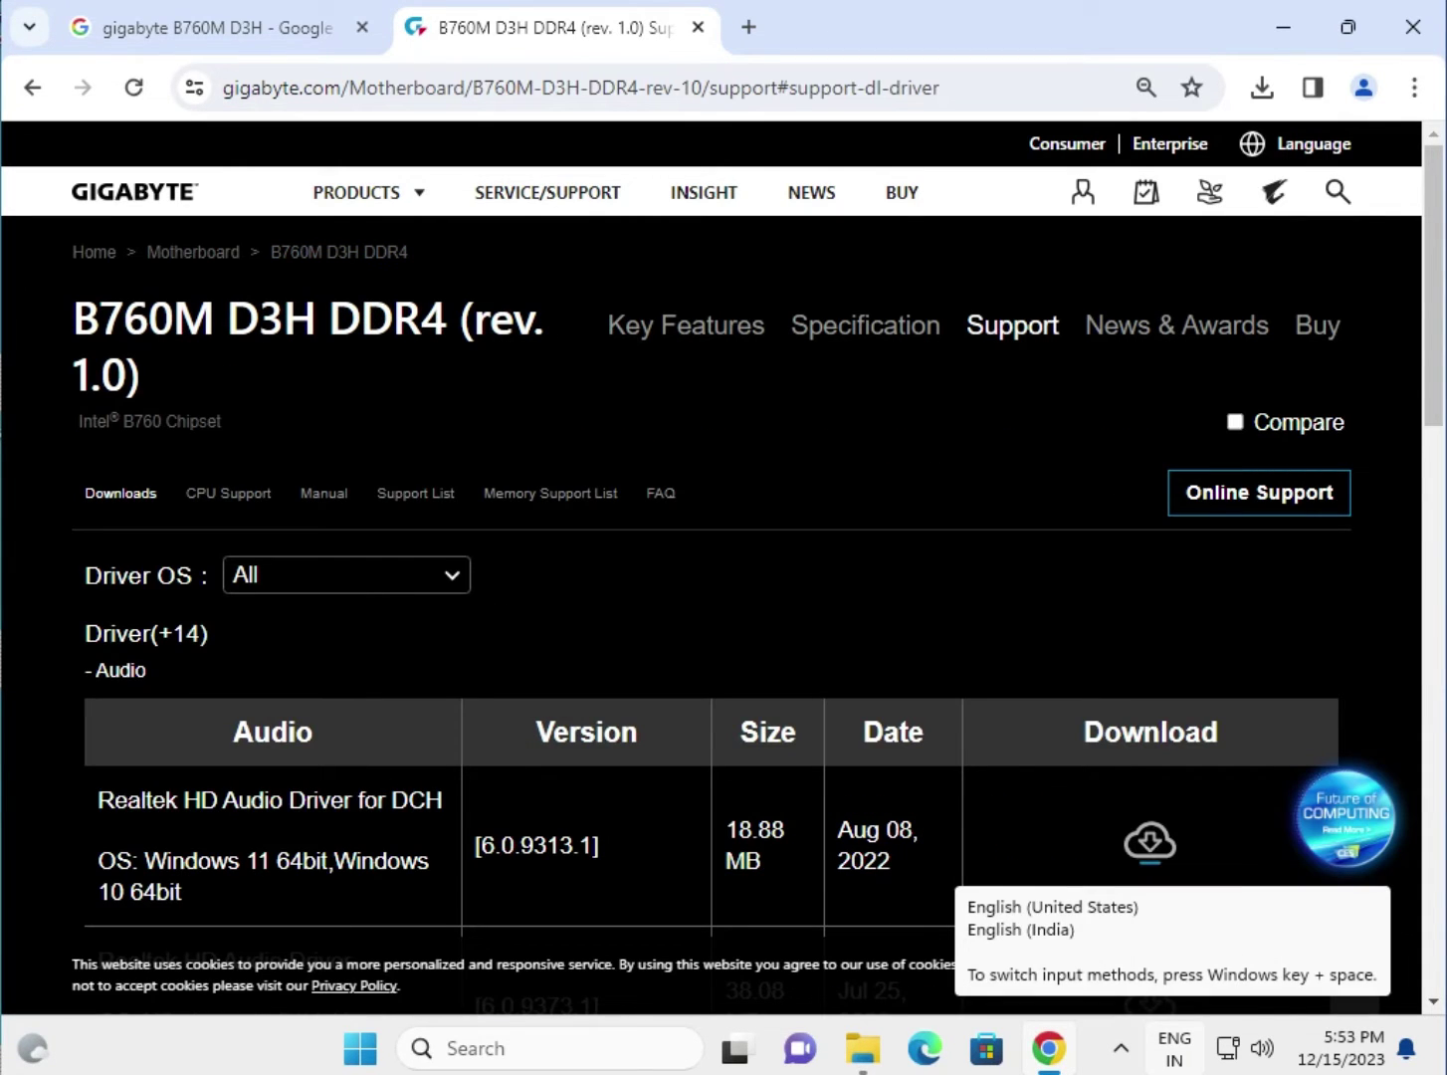
Step: Set the Driver OS filter to Windows 11 64bit
left_click(282, 587)
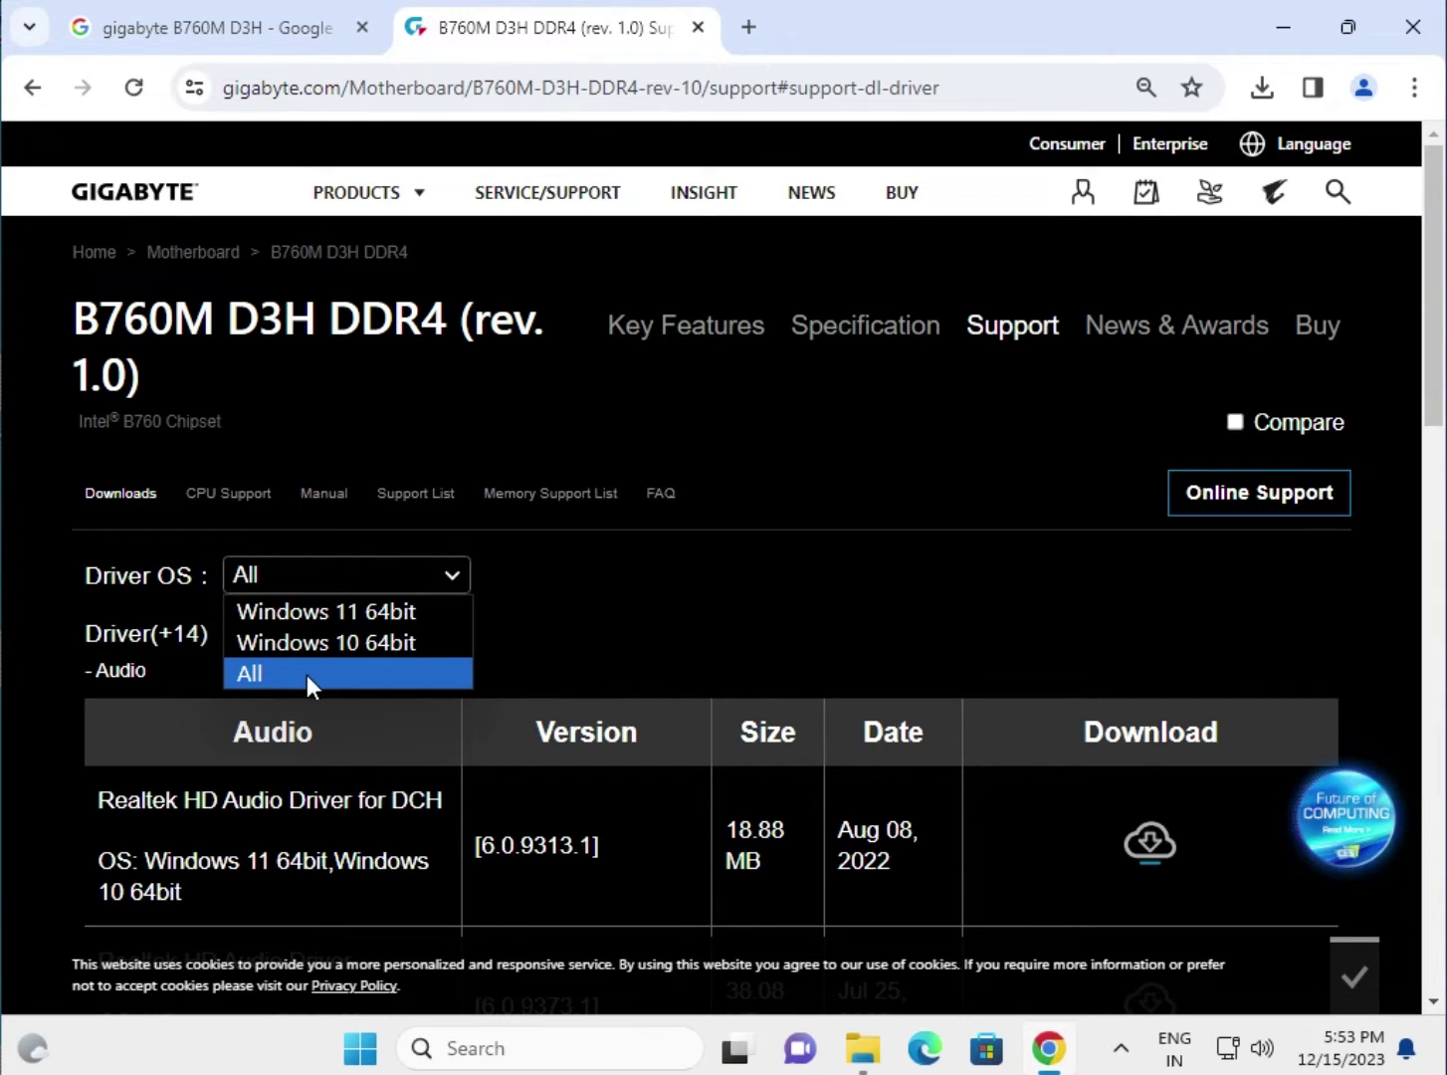
left_click(354, 614)
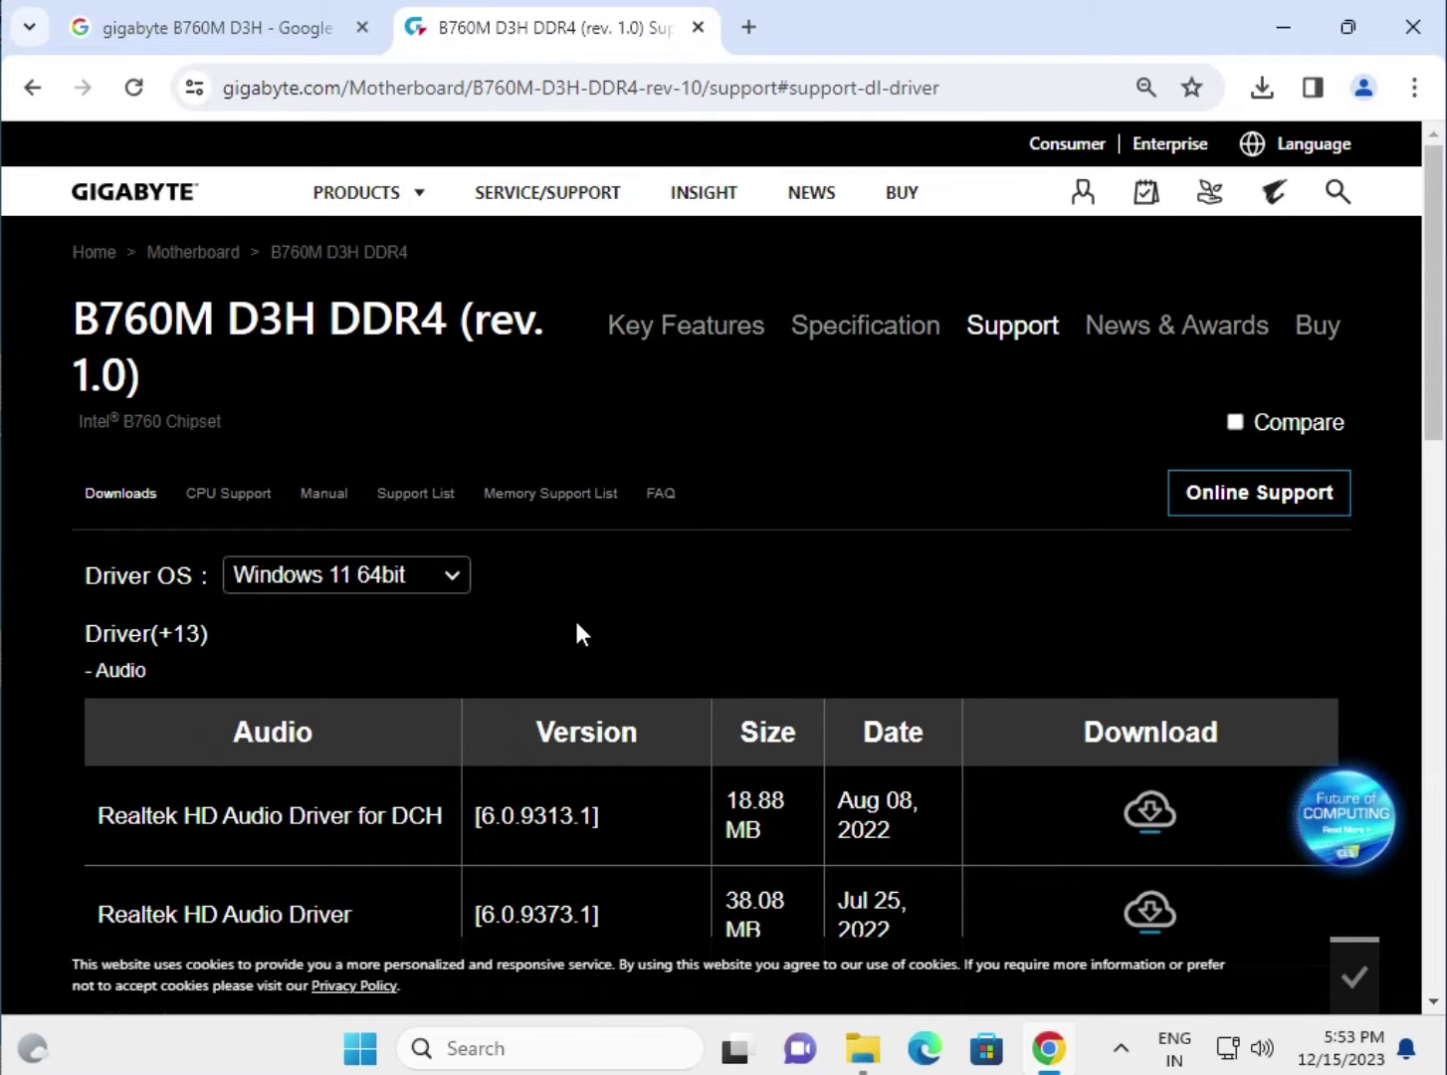
left_click(394, 588)
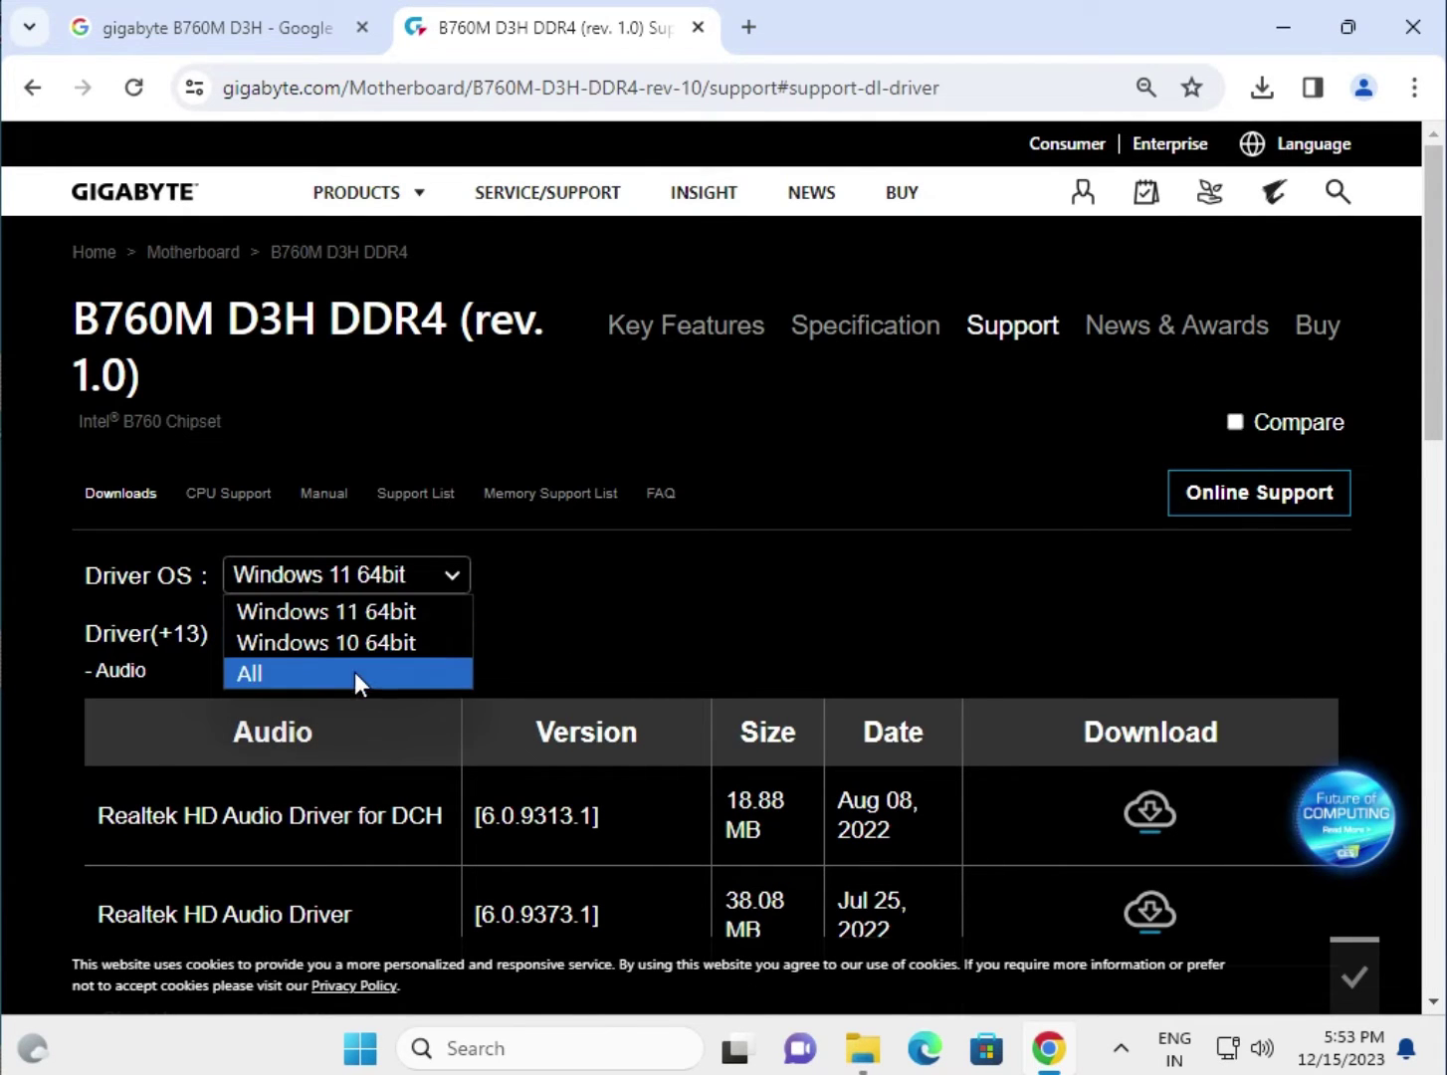
left_click(564, 587)
Step: Download the Realtek HD Audio Driver for DCH
scroll(674, 672, "down", 3)
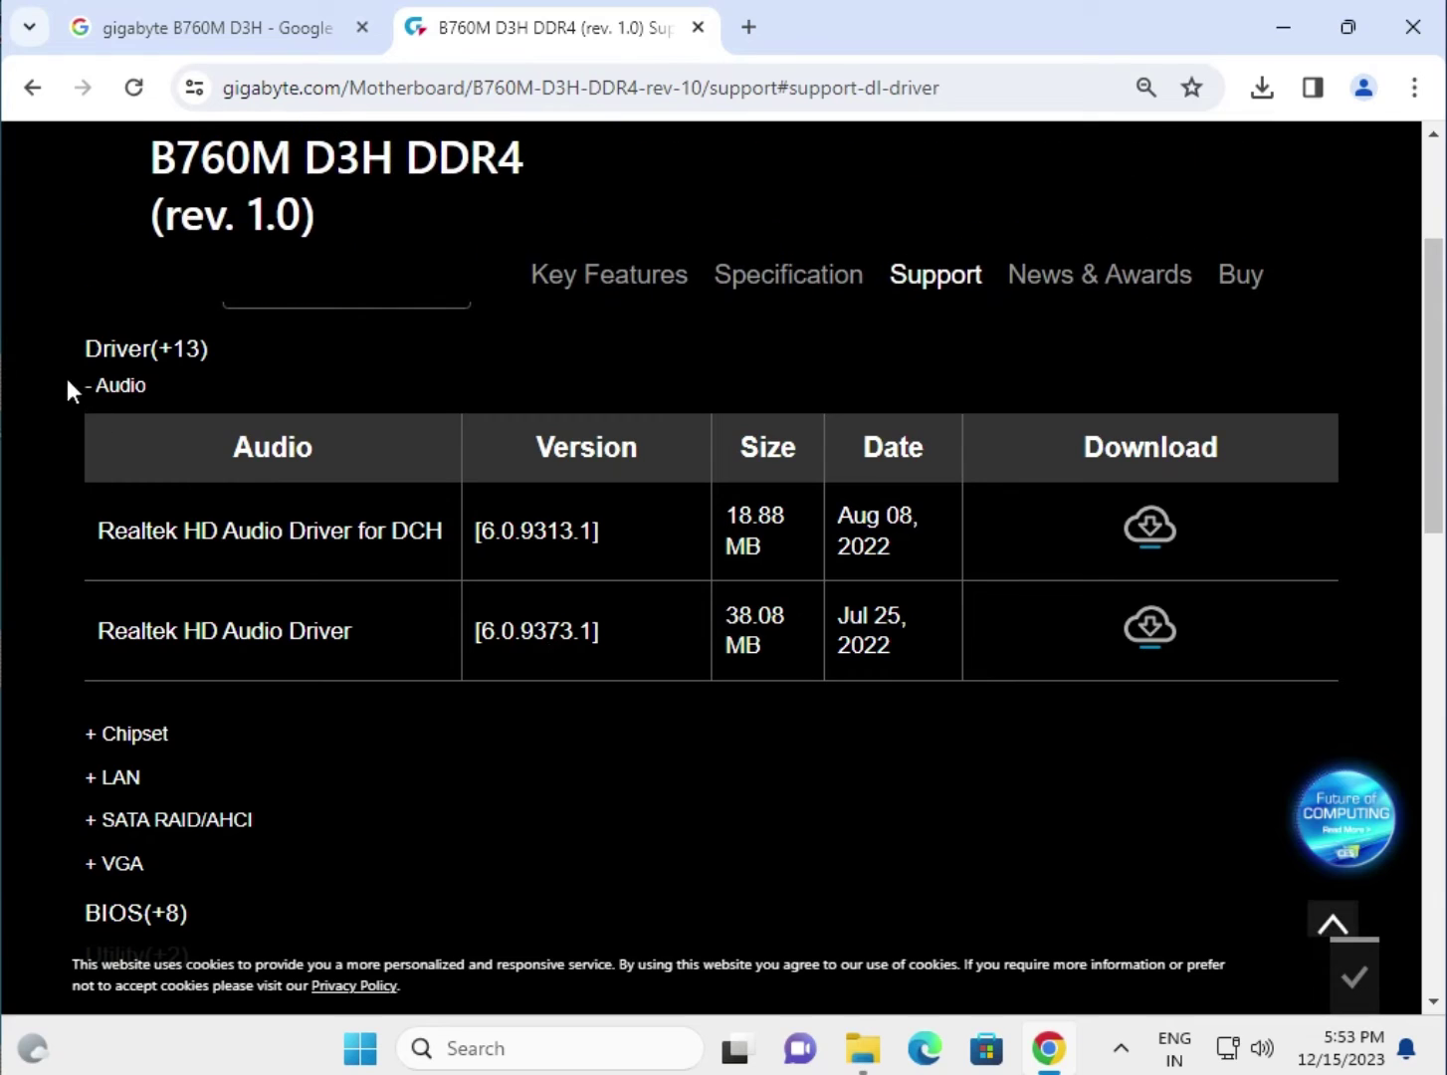
scroll(507, 846, "up", 2)
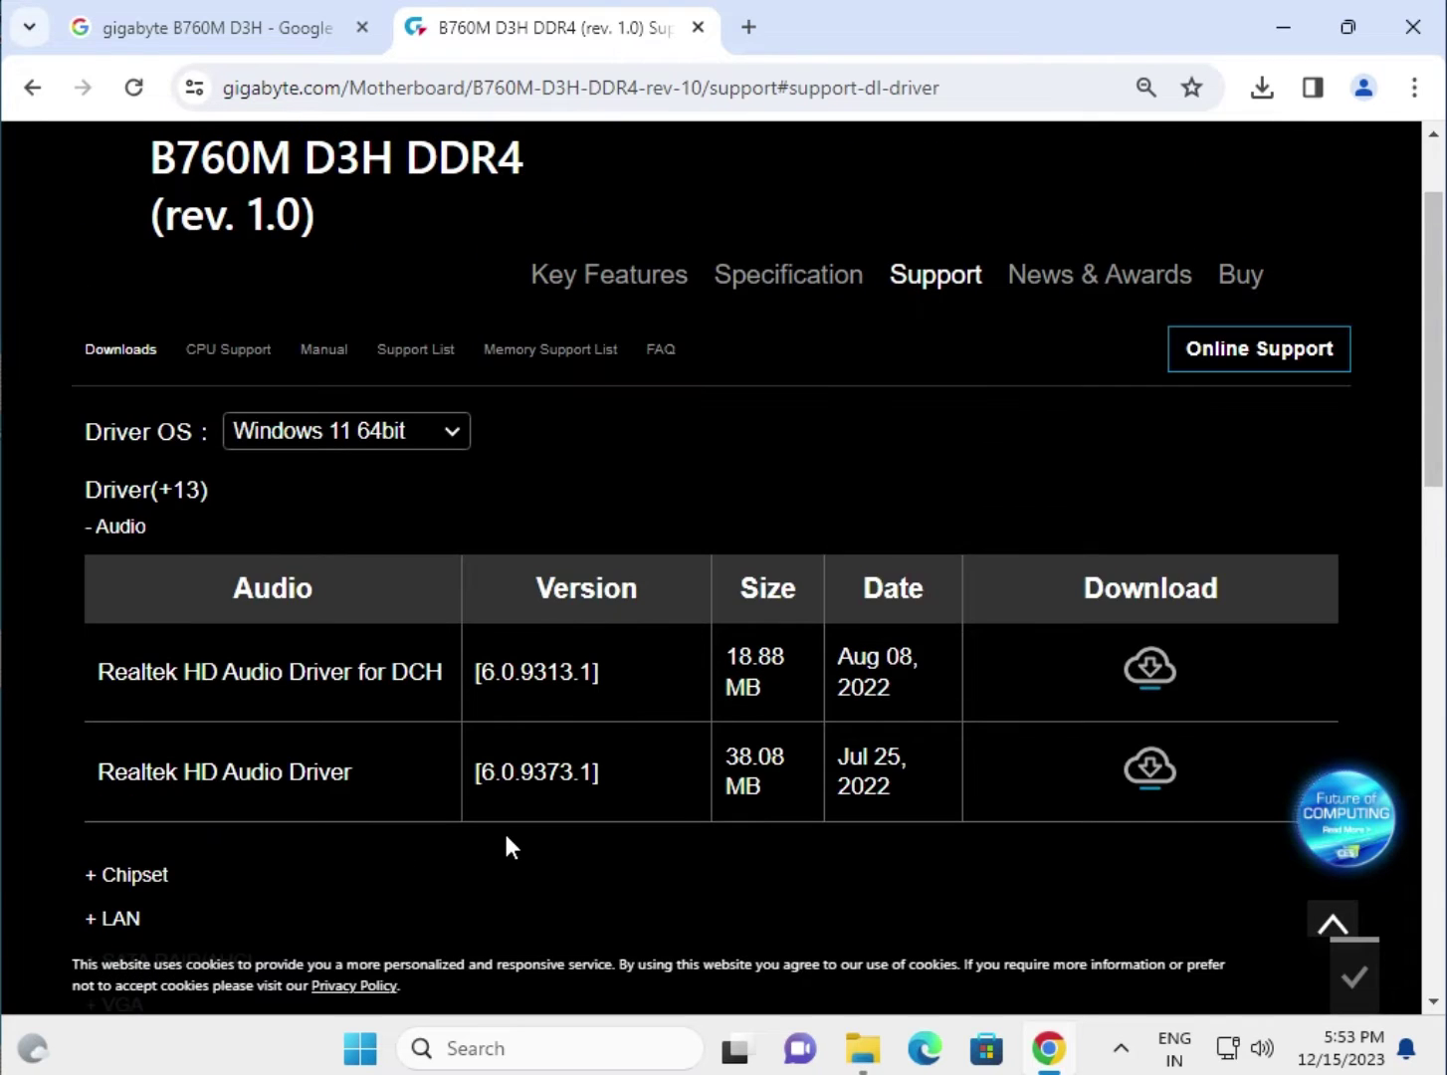
left_click(1151, 667)
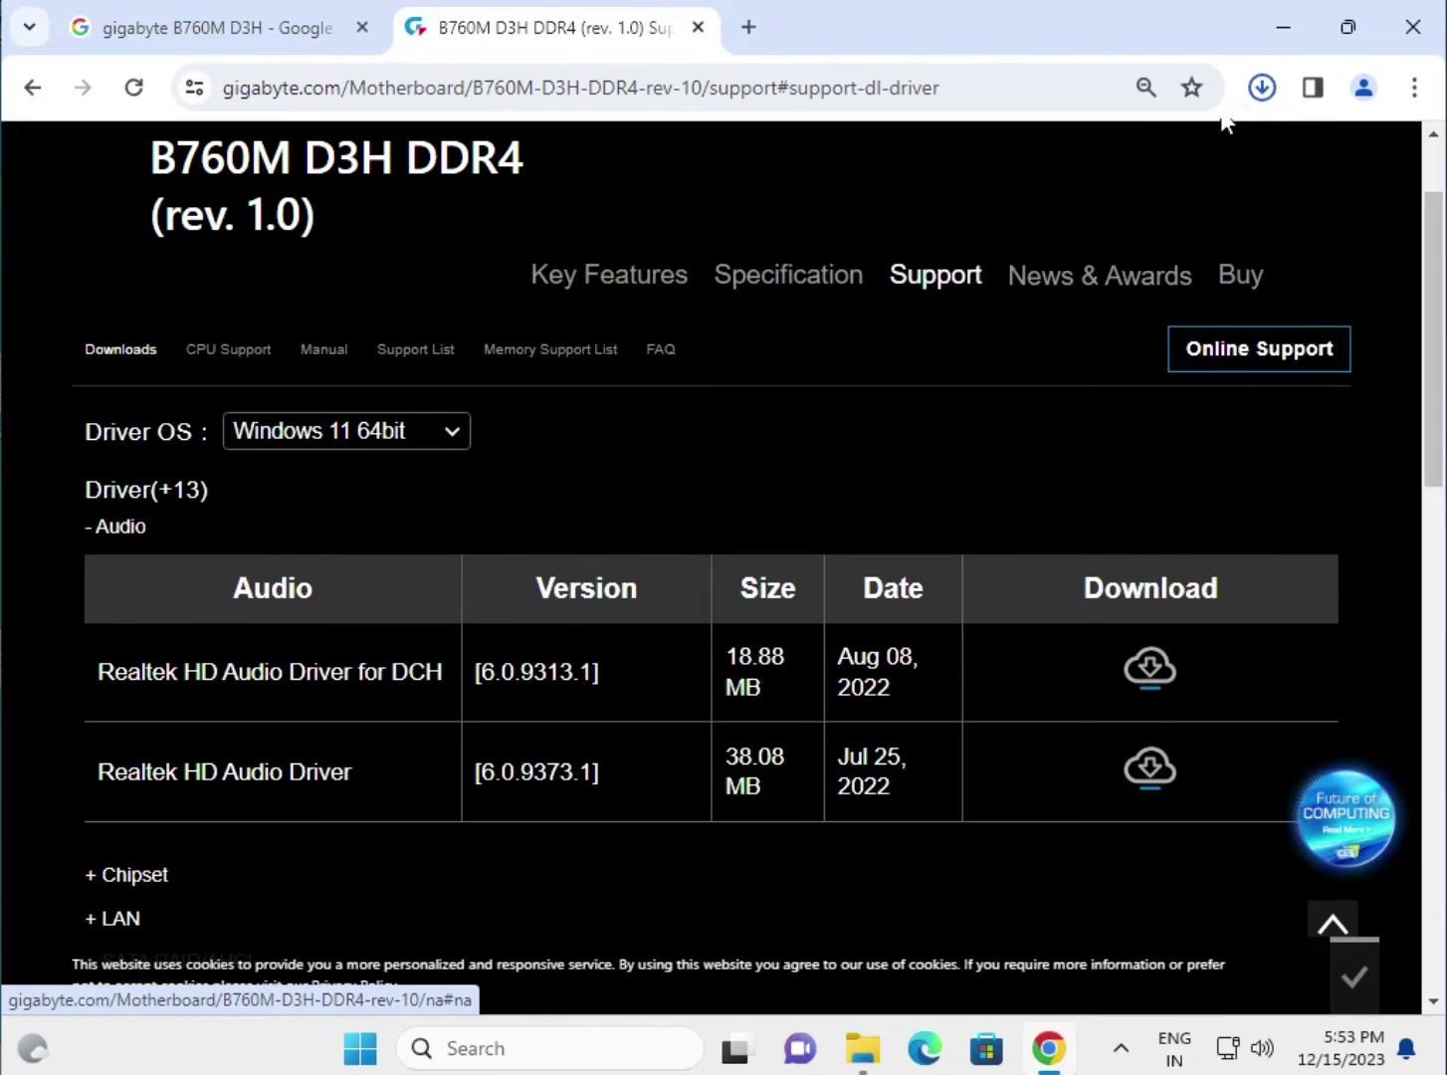
Step: Open the downloaded zip and run mb_driver_612_realtekdch_6.0.9313.1, approving the UAC prompt
left_click(1260, 91)
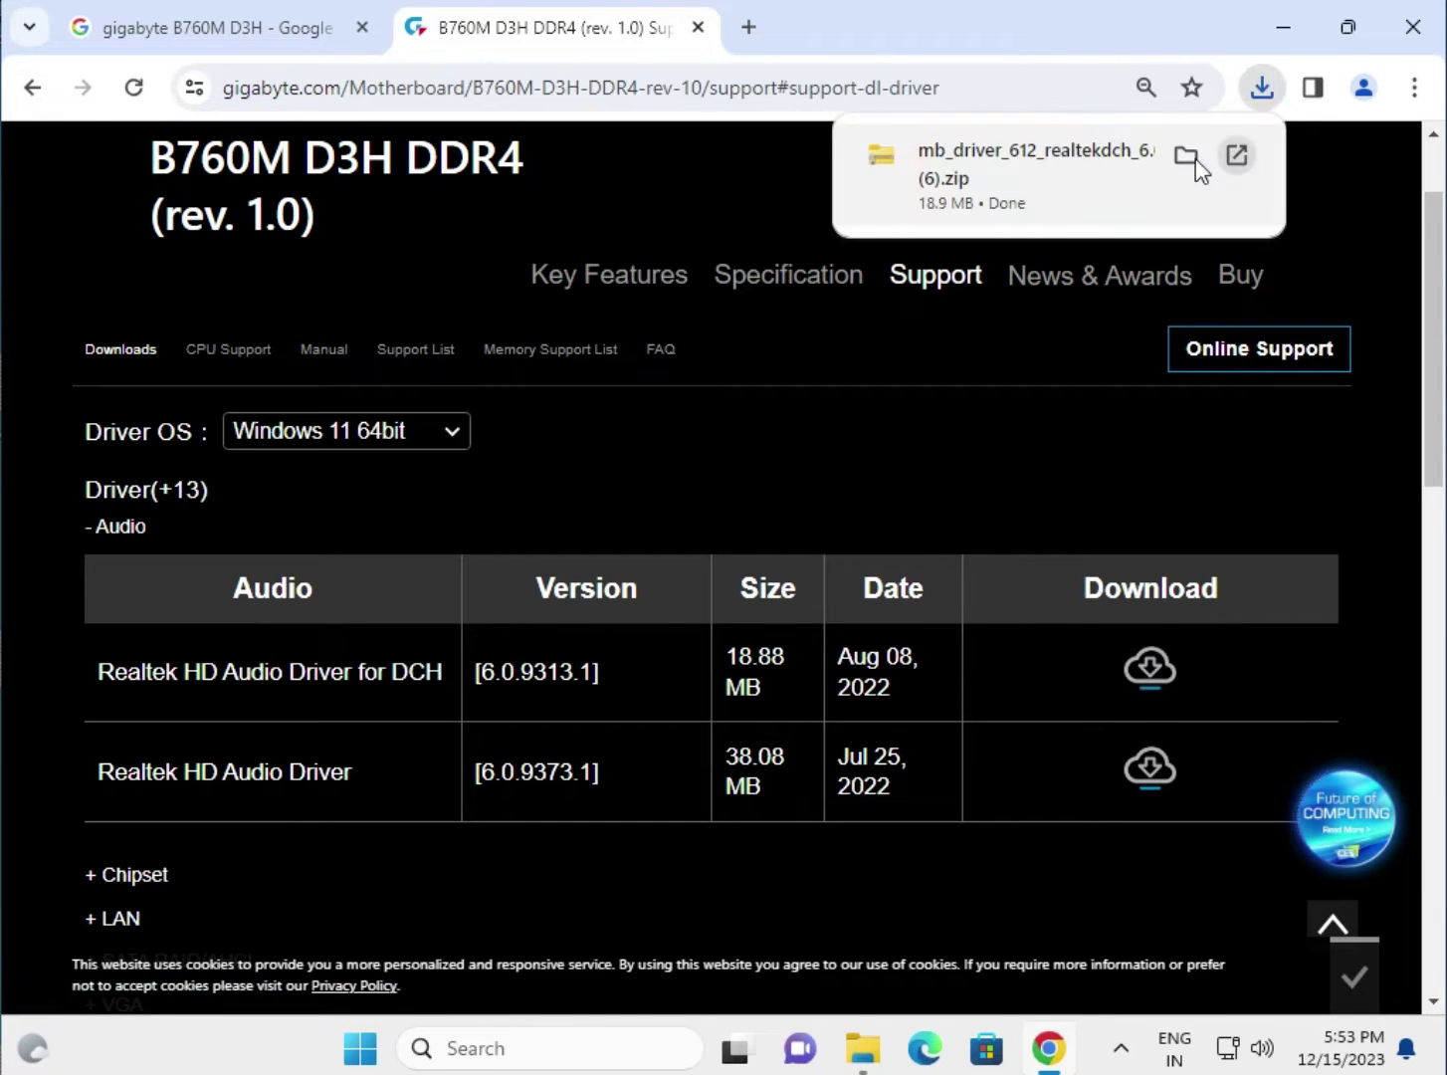
left_click(1016, 163)
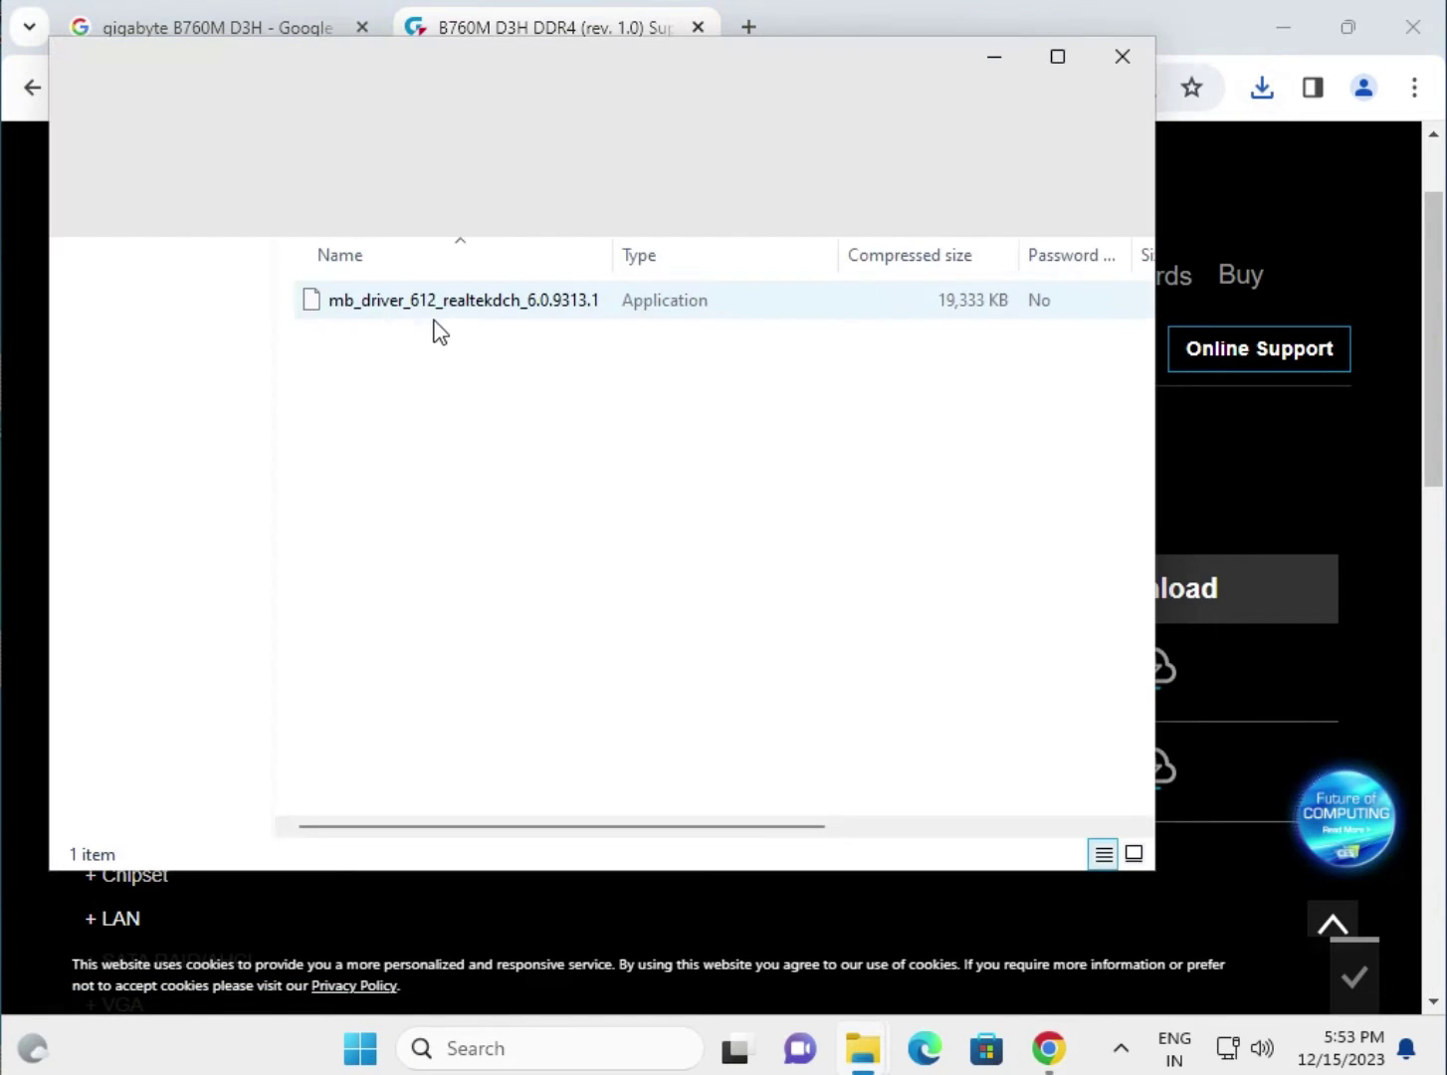
left_click(473, 314)
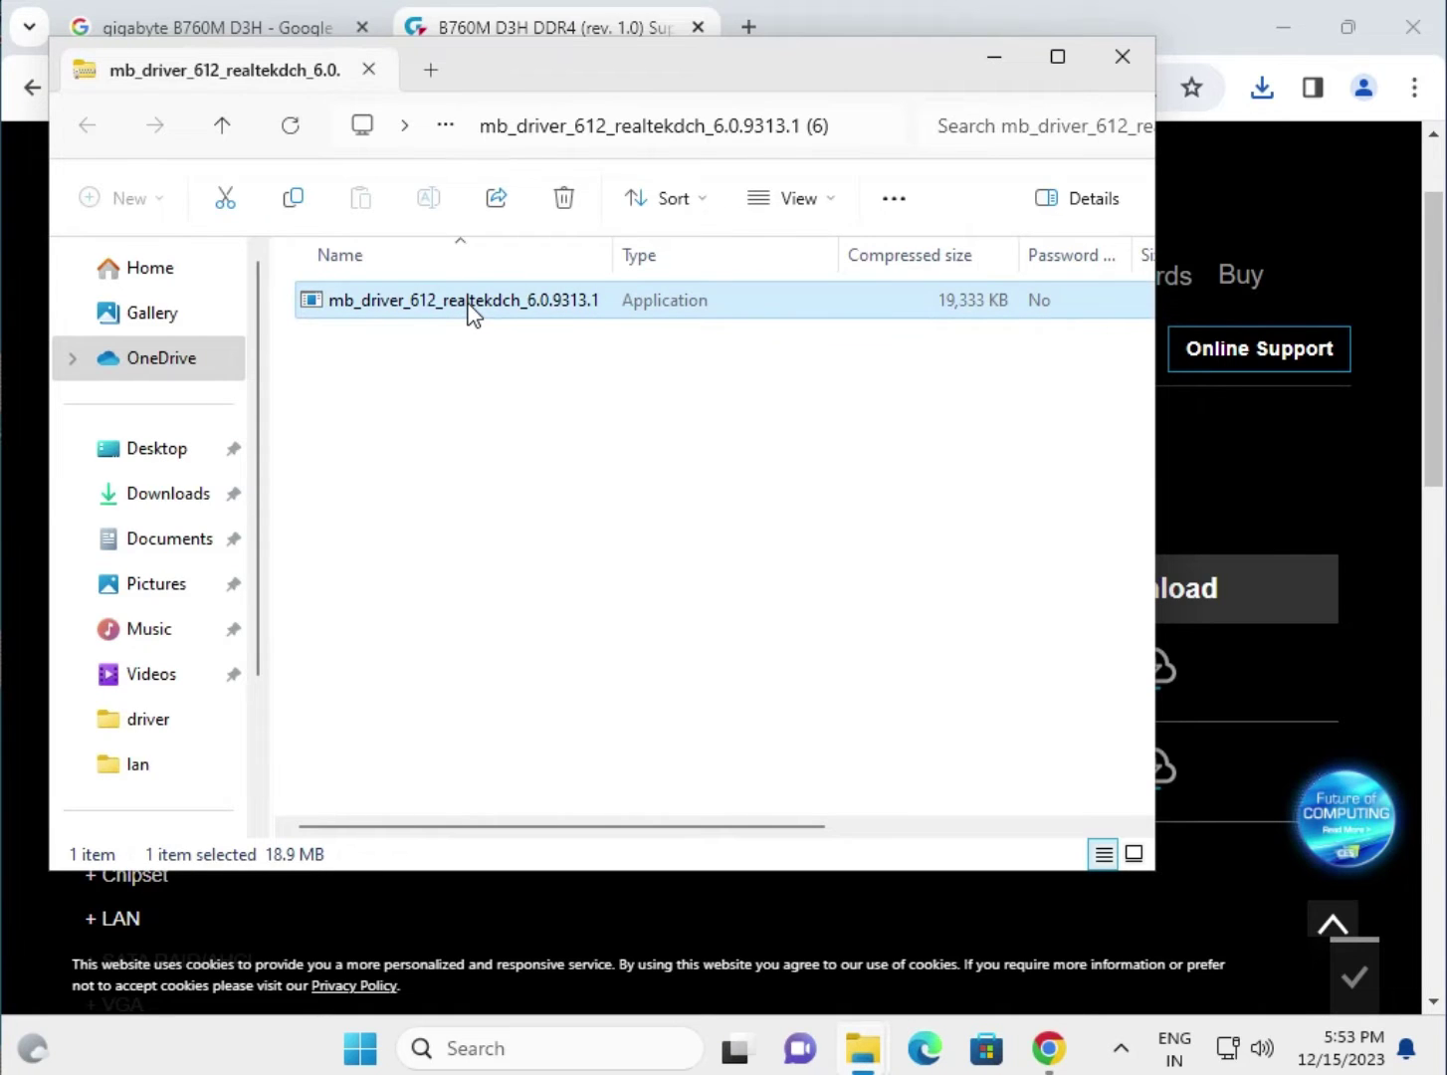
double_click(469, 309)
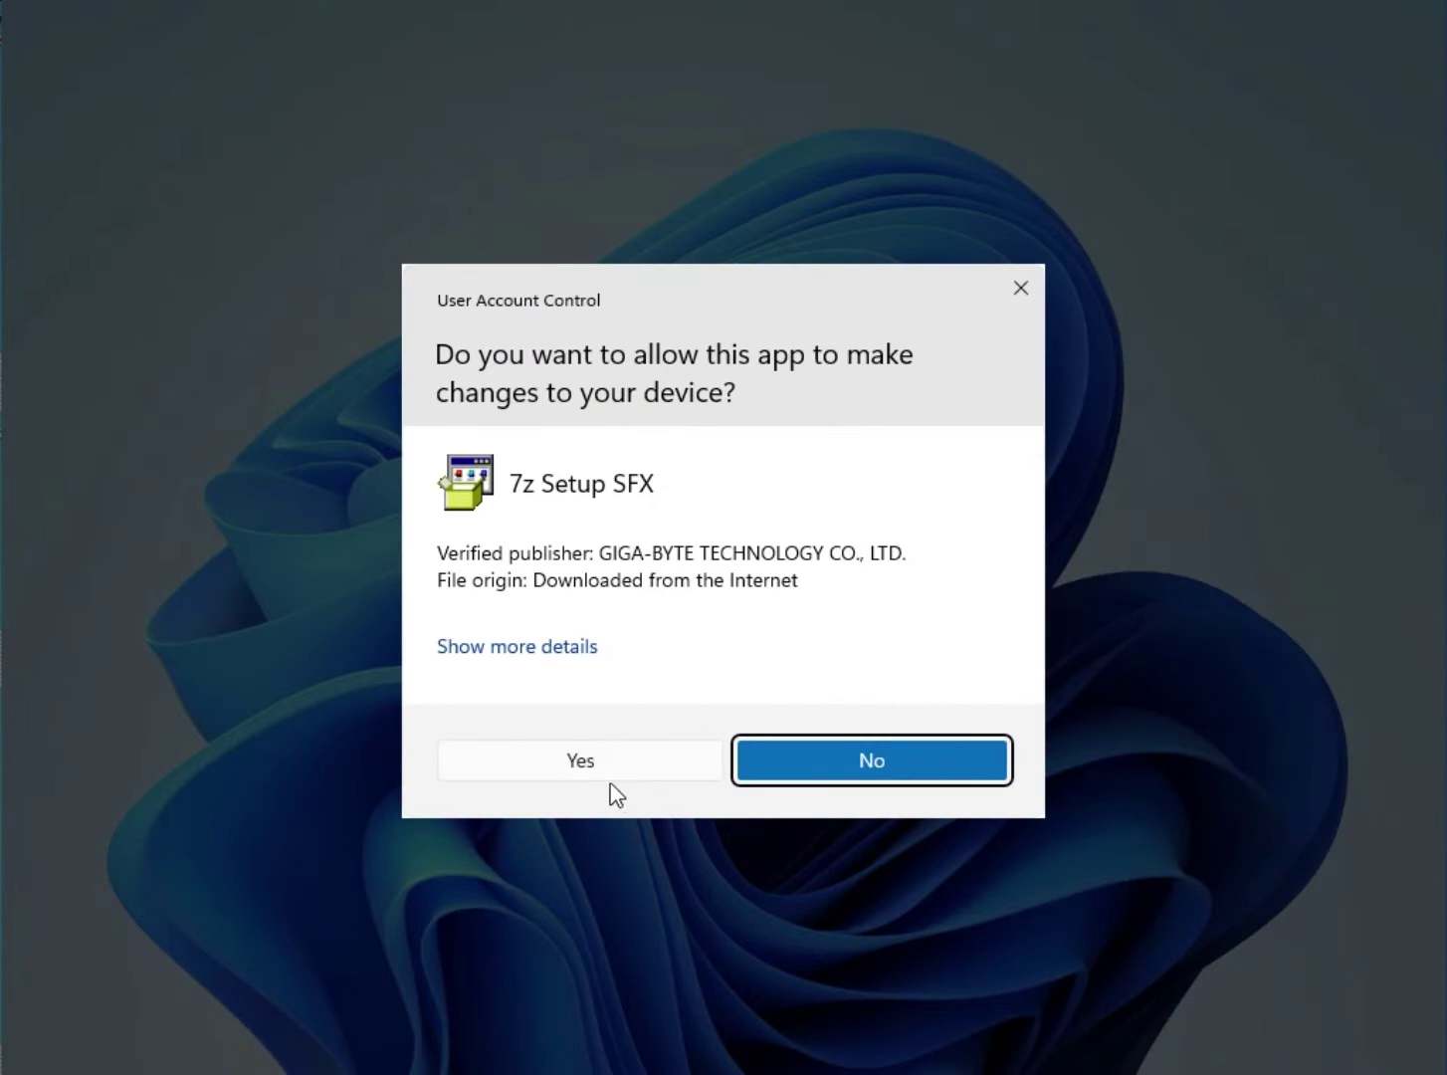
left_click(615, 771)
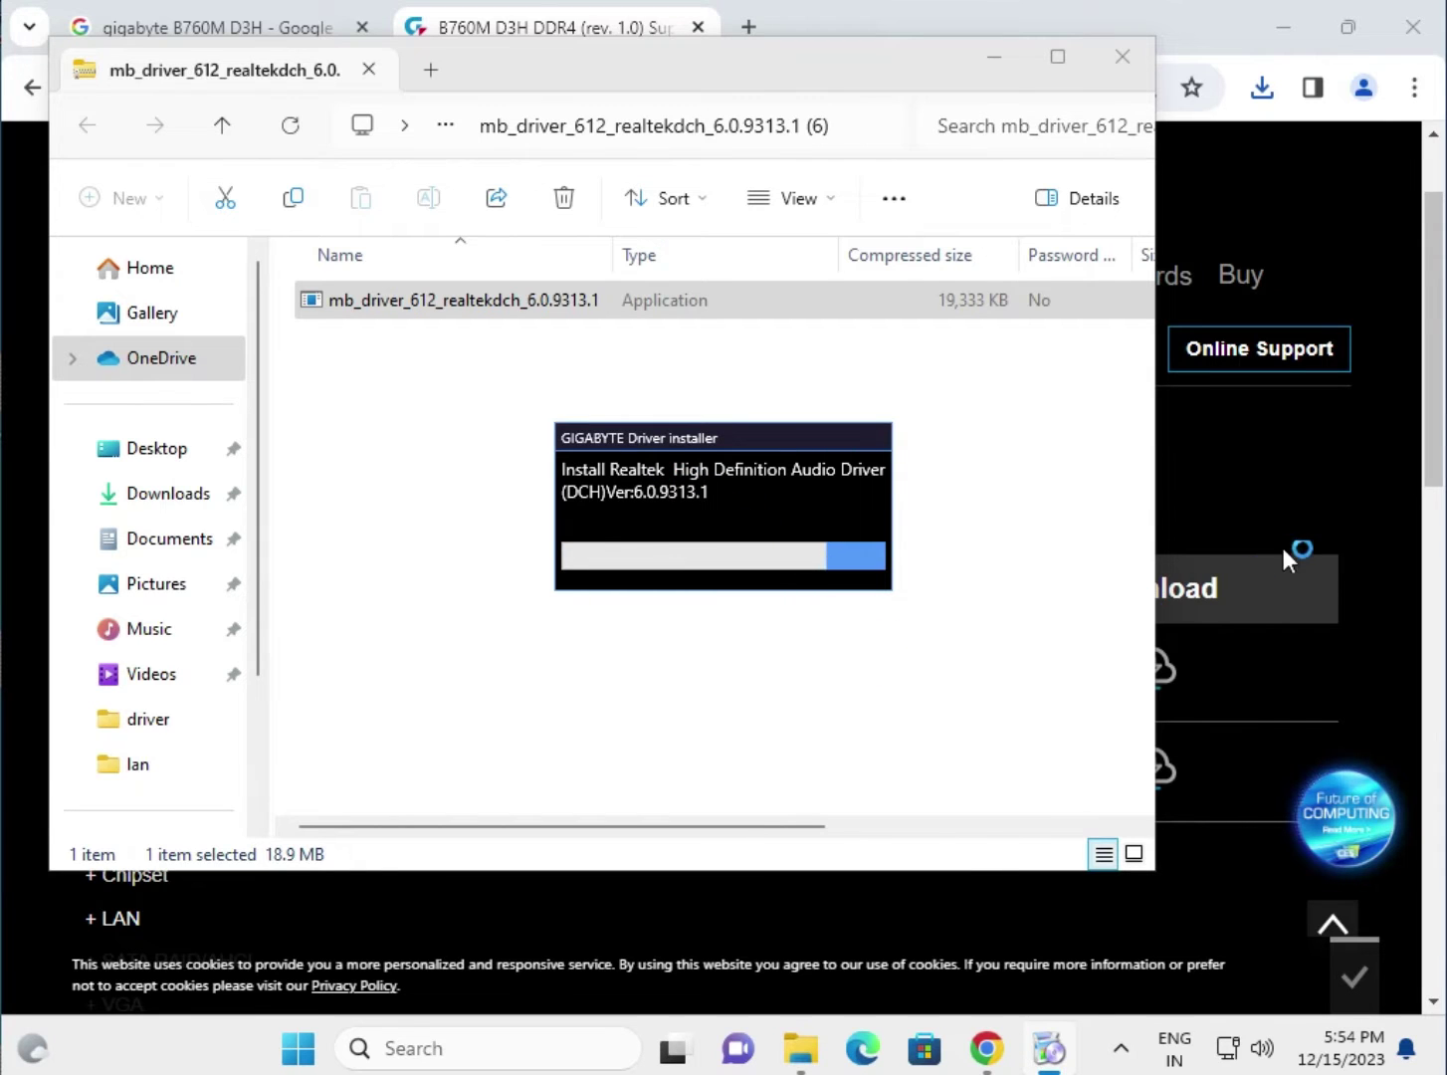
left_click(1337, 480)
Step: Expand the Chipset list and download Intel GNA Scoring Accelerator 03.00.00.1457
scroll(215, 748, "down", 3)
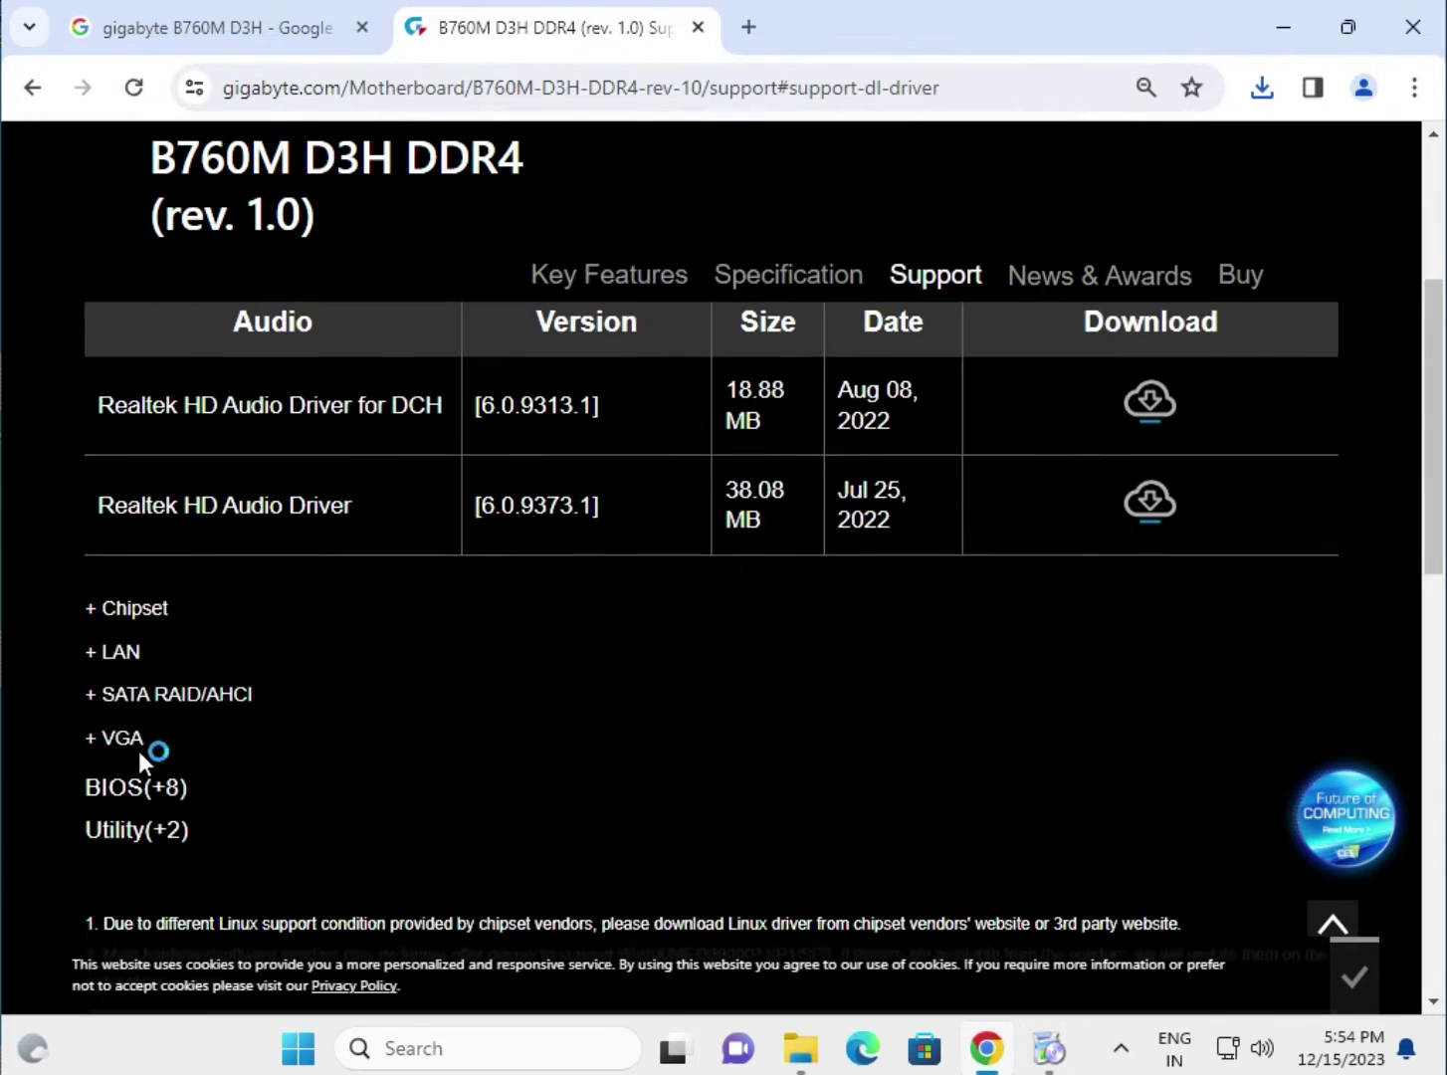
left_click(105, 598)
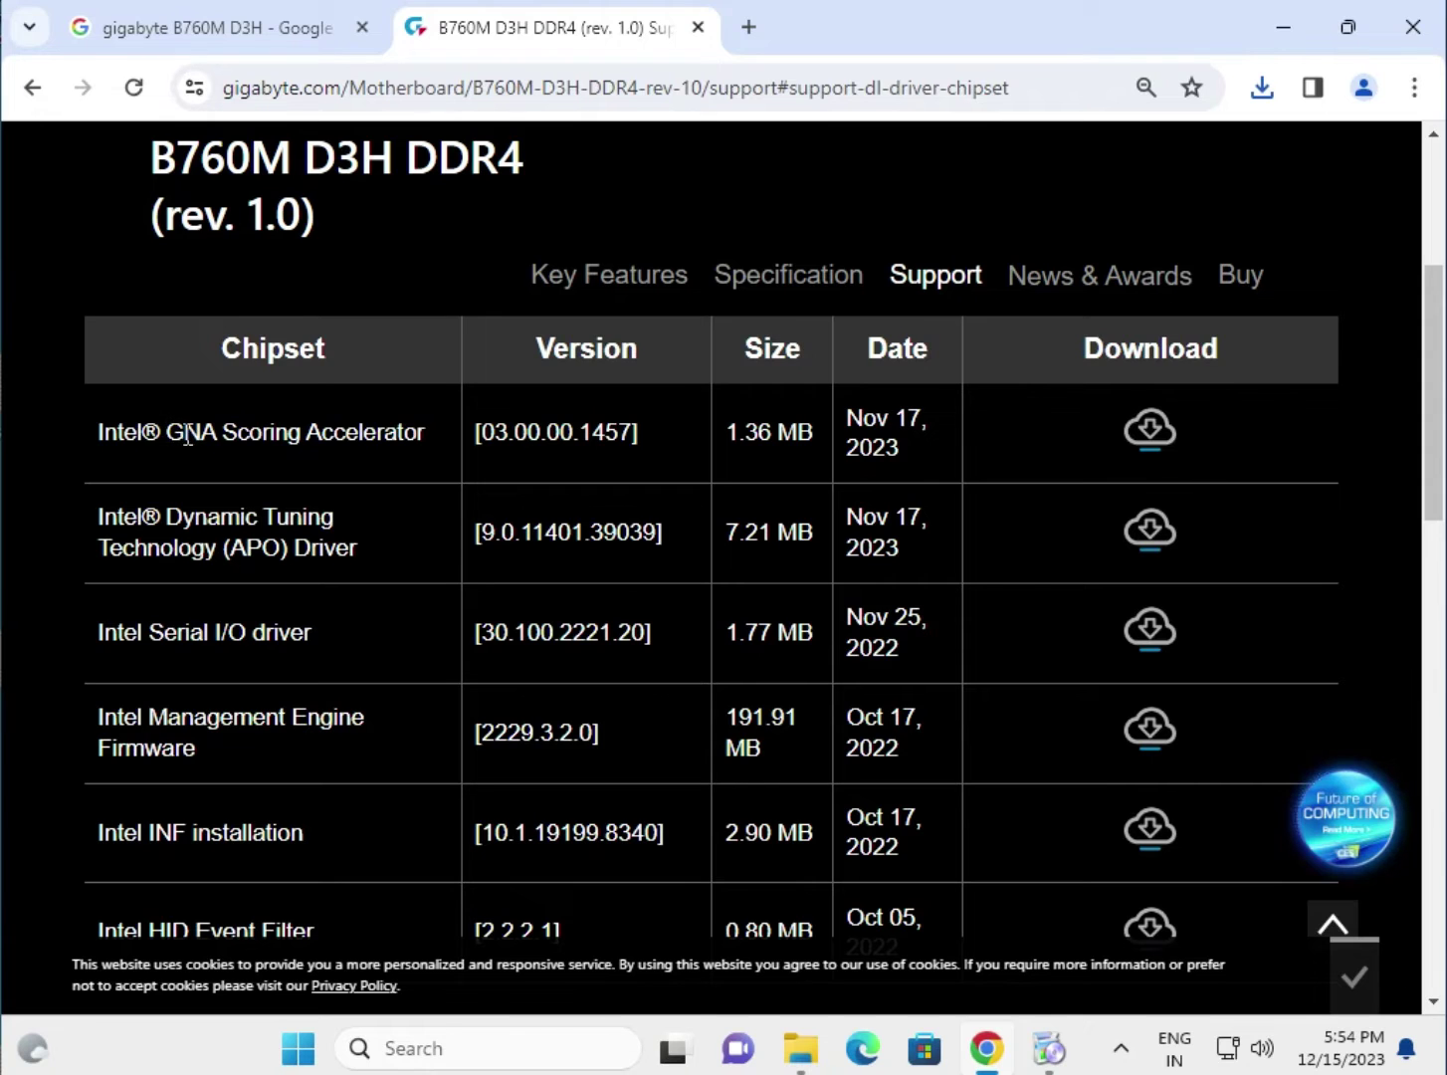
scroll(347, 641, "down", 1)
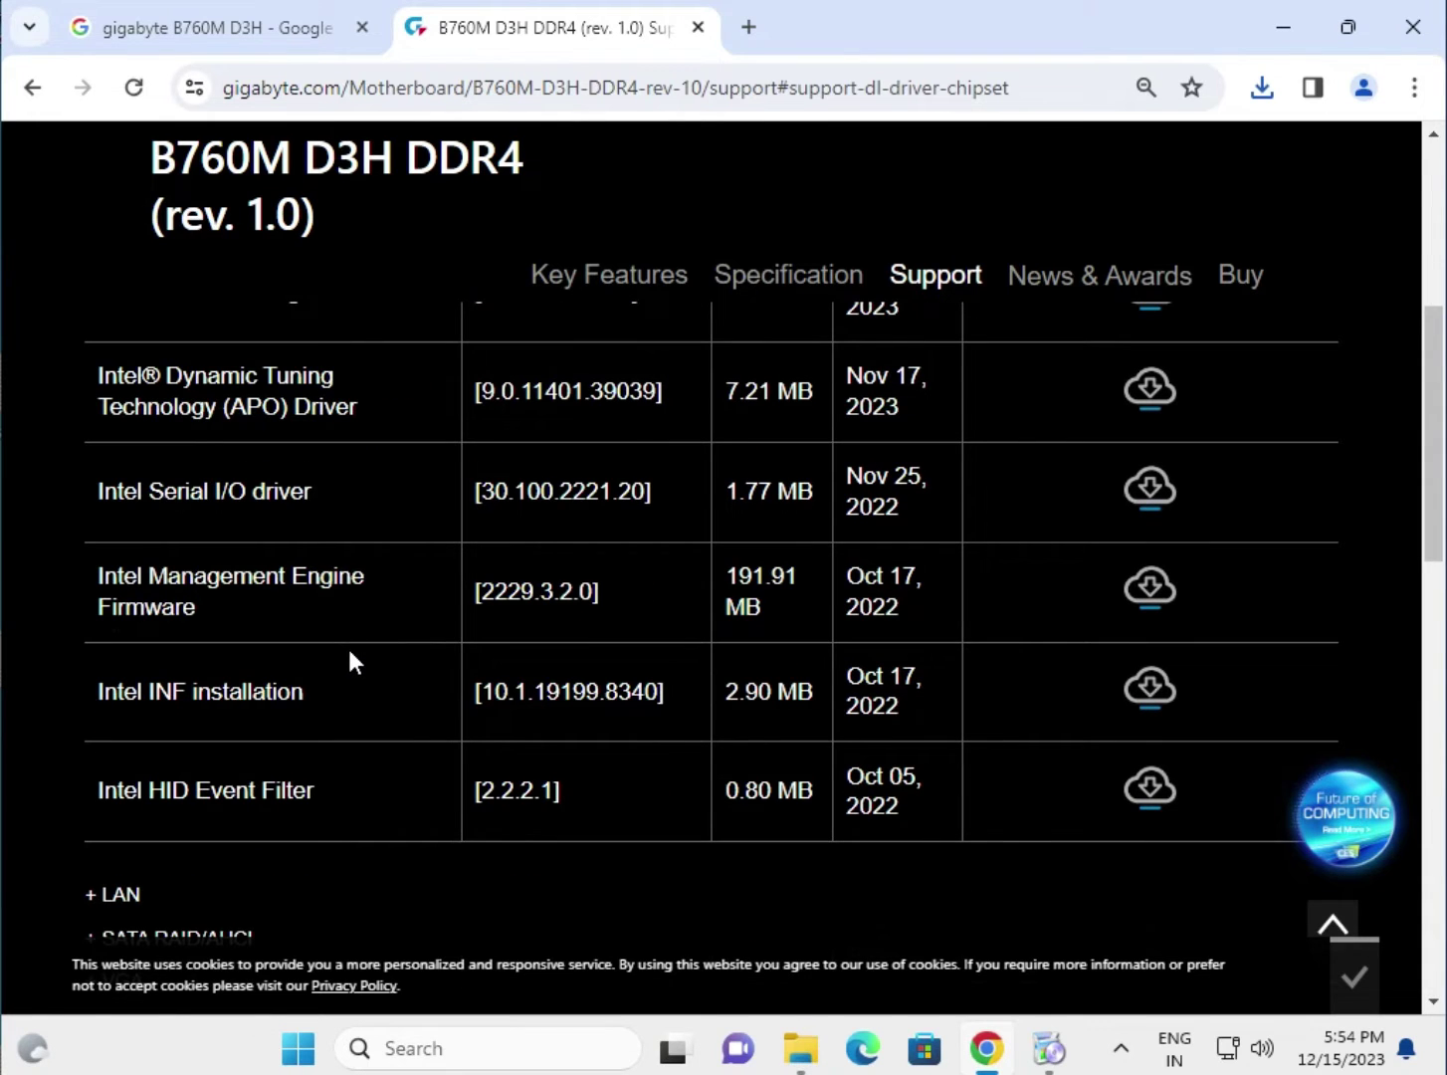
scroll(348, 644, "up", 2)
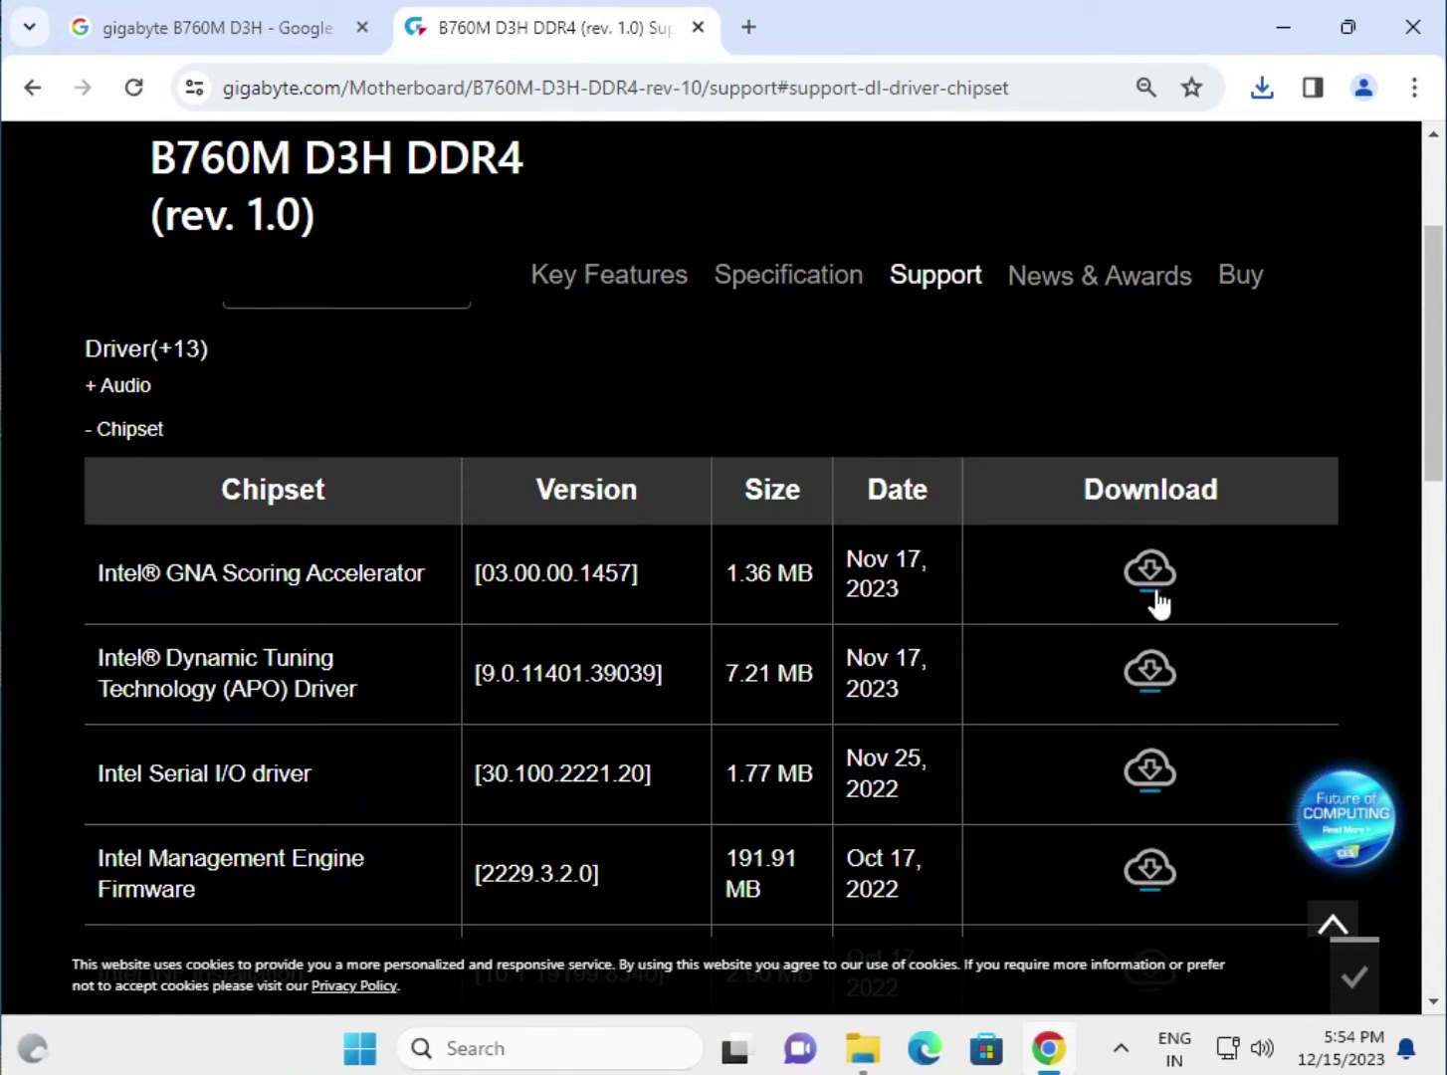
left_click(1152, 573)
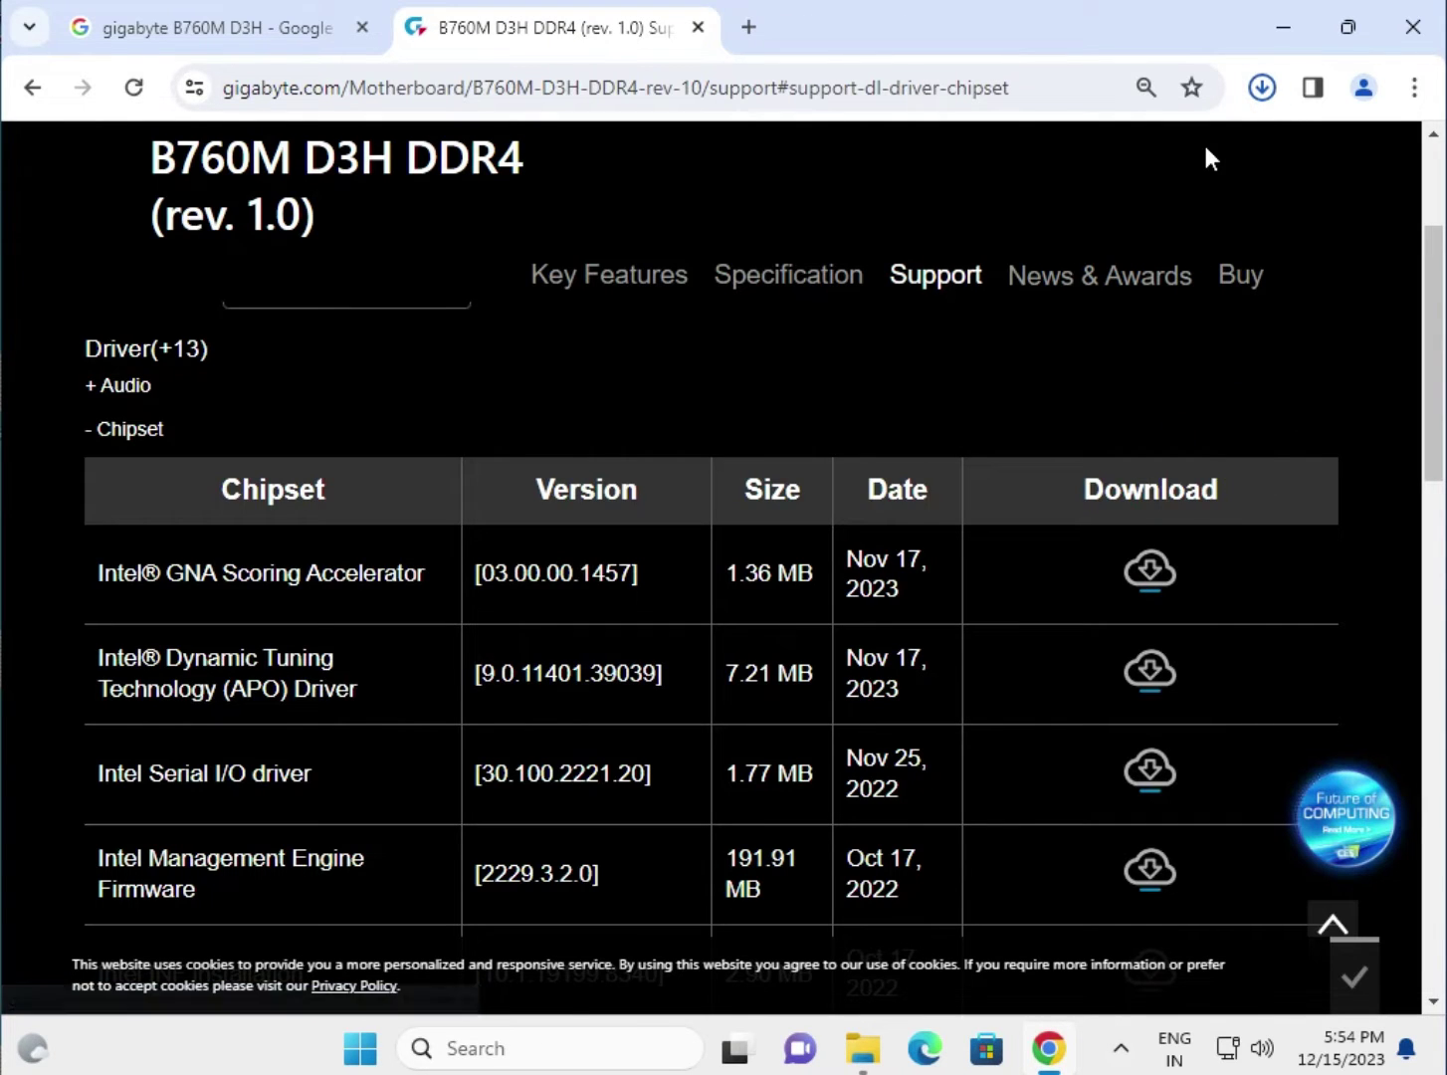
Step: Run GNA_Package_03.00.00.1457 from the zip, approve UAC, and return to Chrome
left_click(1000, 180)
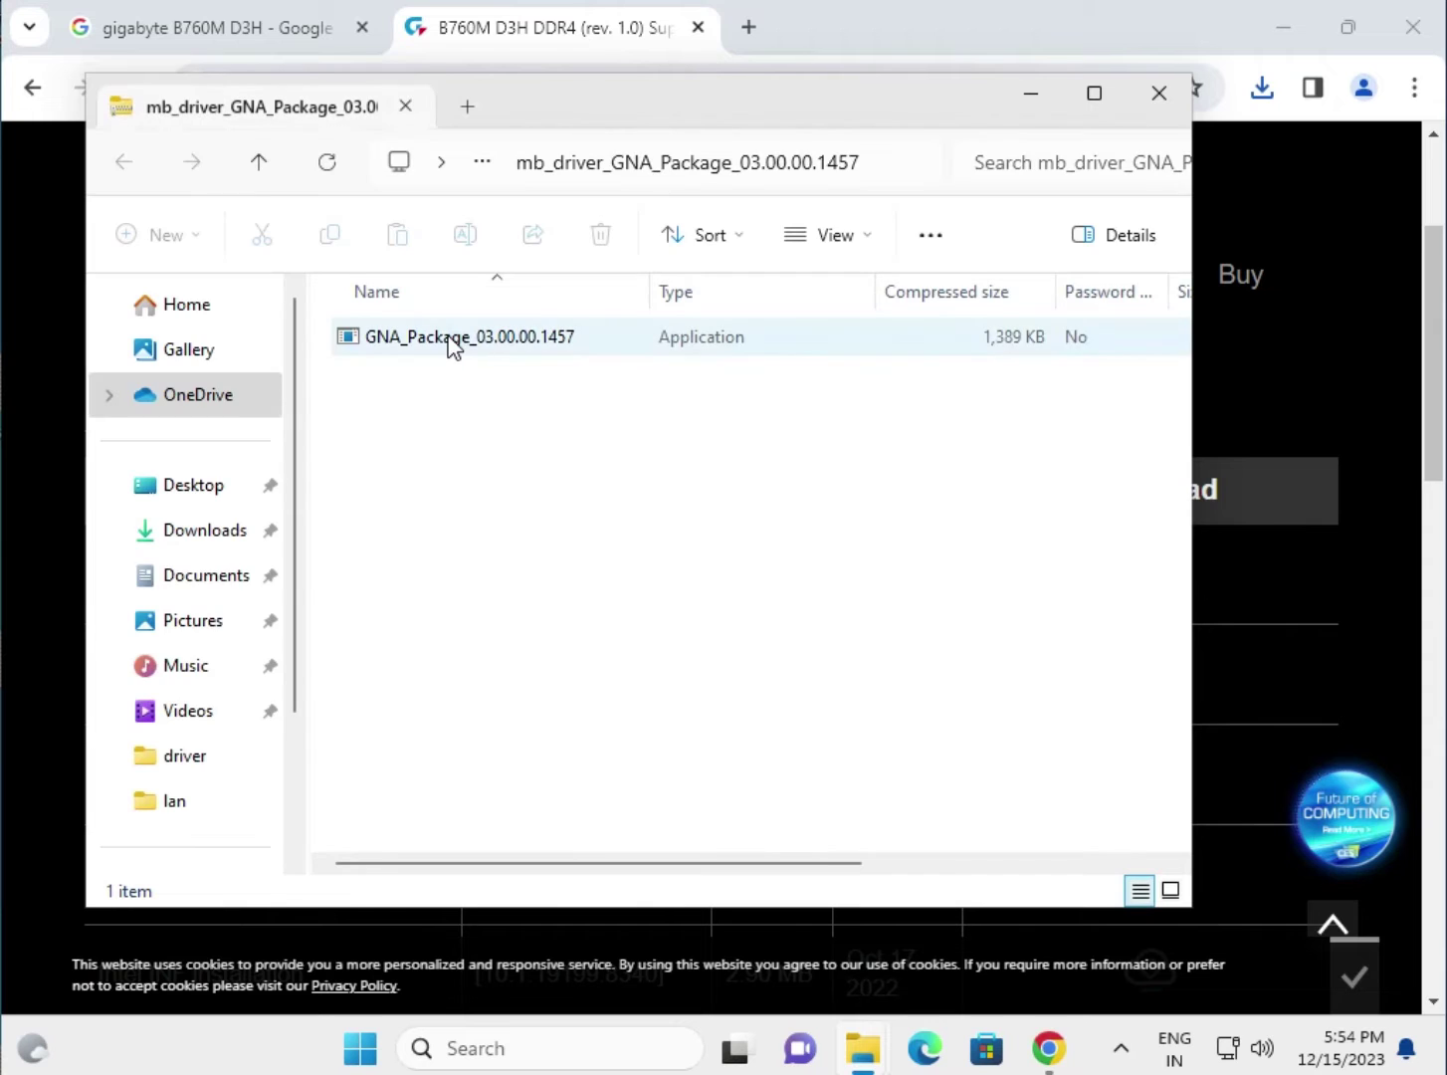
double_click(453, 339)
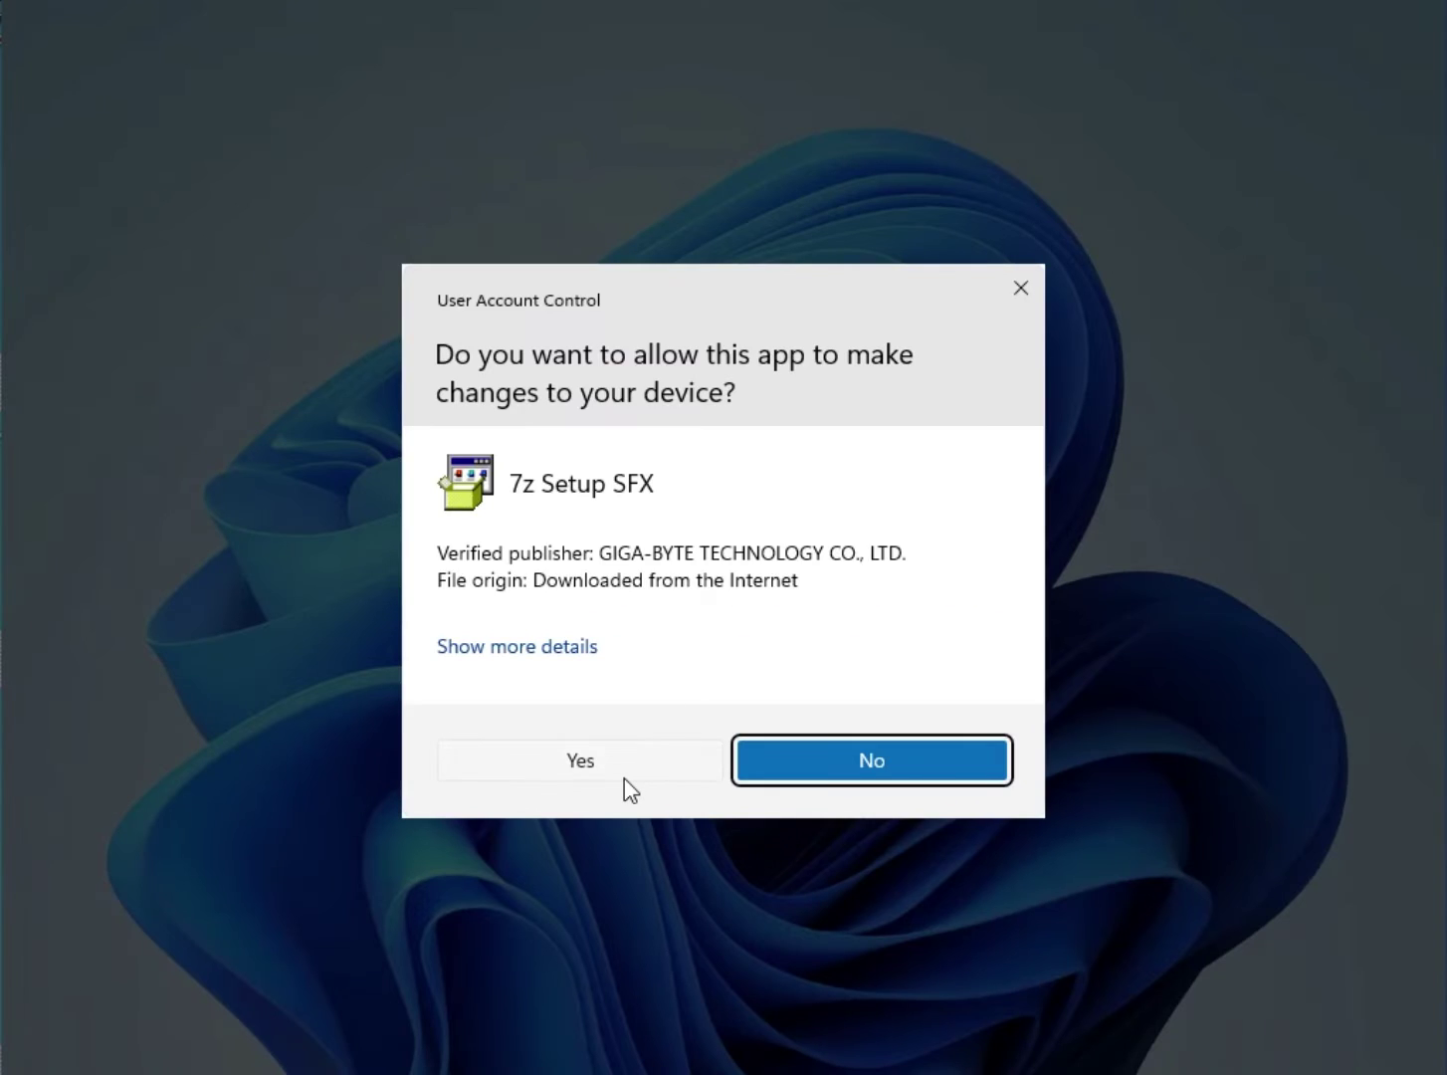
left_click(624, 776)
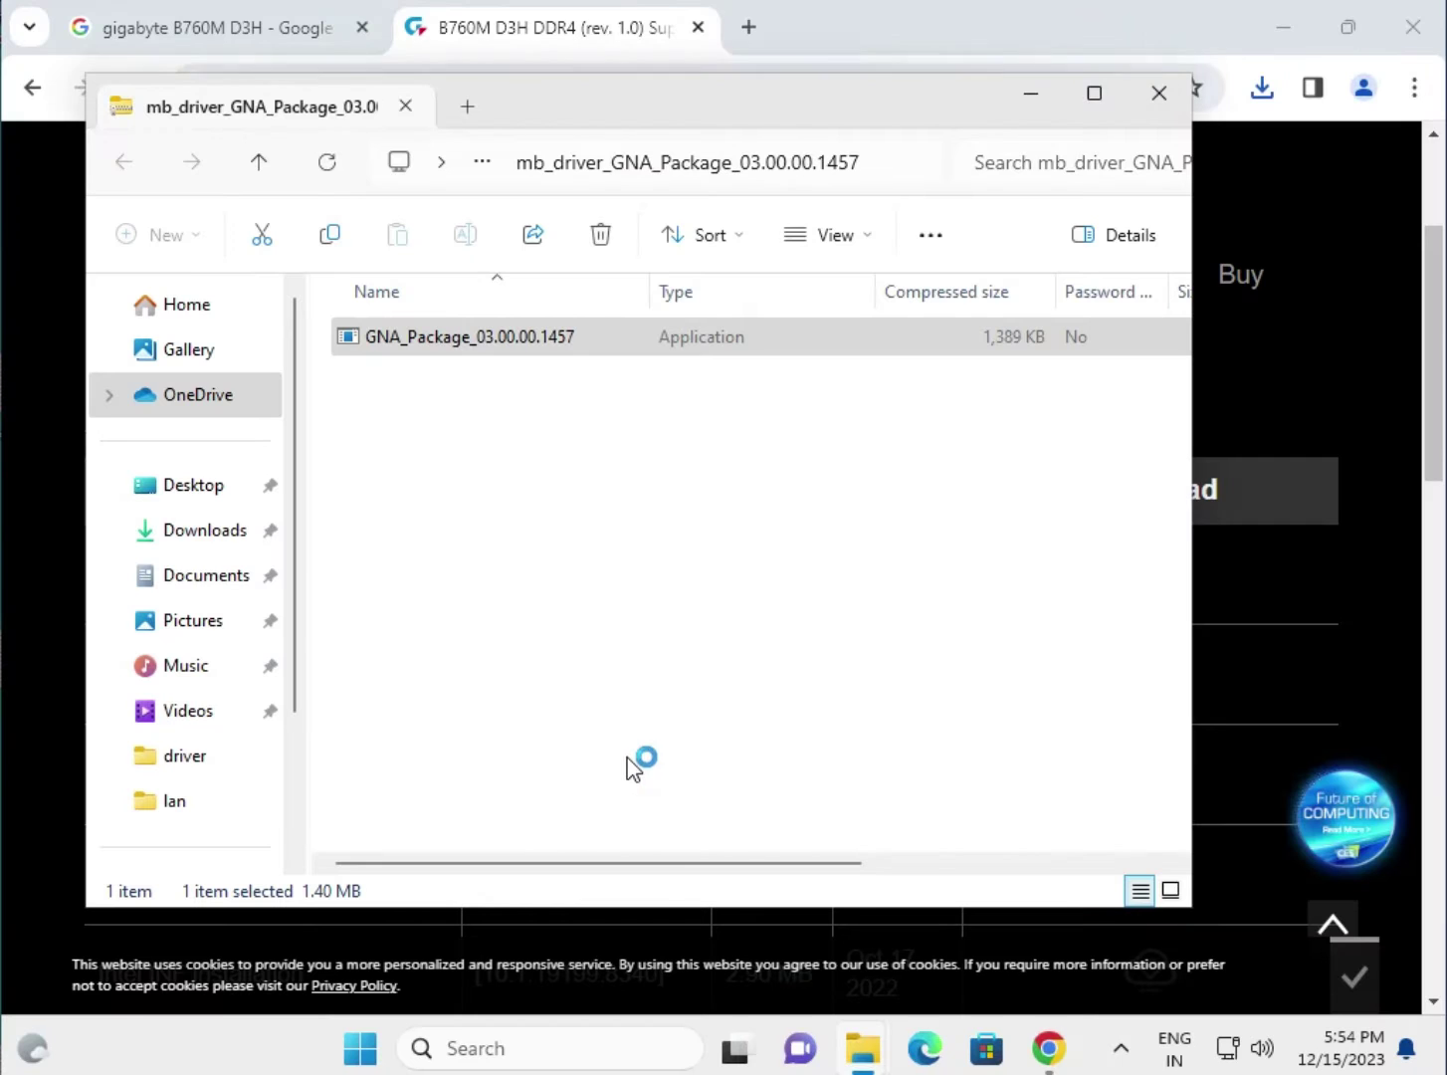
left_click(1332, 387)
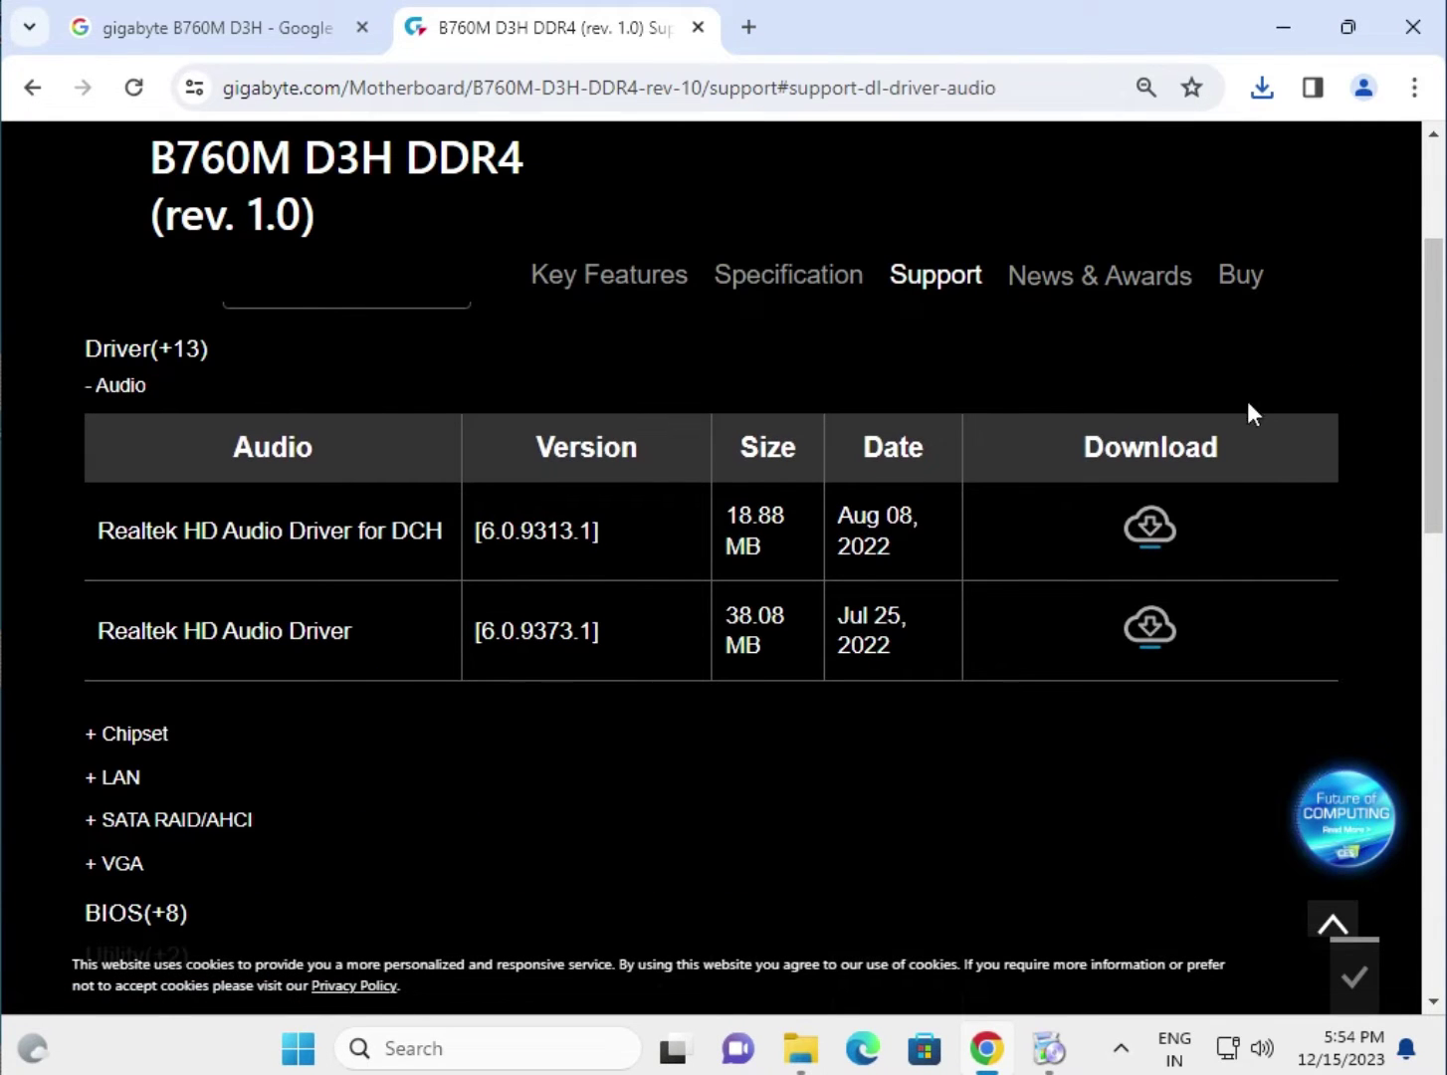
Step: Expand LAN, download the Intel i225 LAN driver, and open its mb_driver_664_w11_2.1.3.3 zip
scroll(169, 687, "down", 1)
left_click(106, 638)
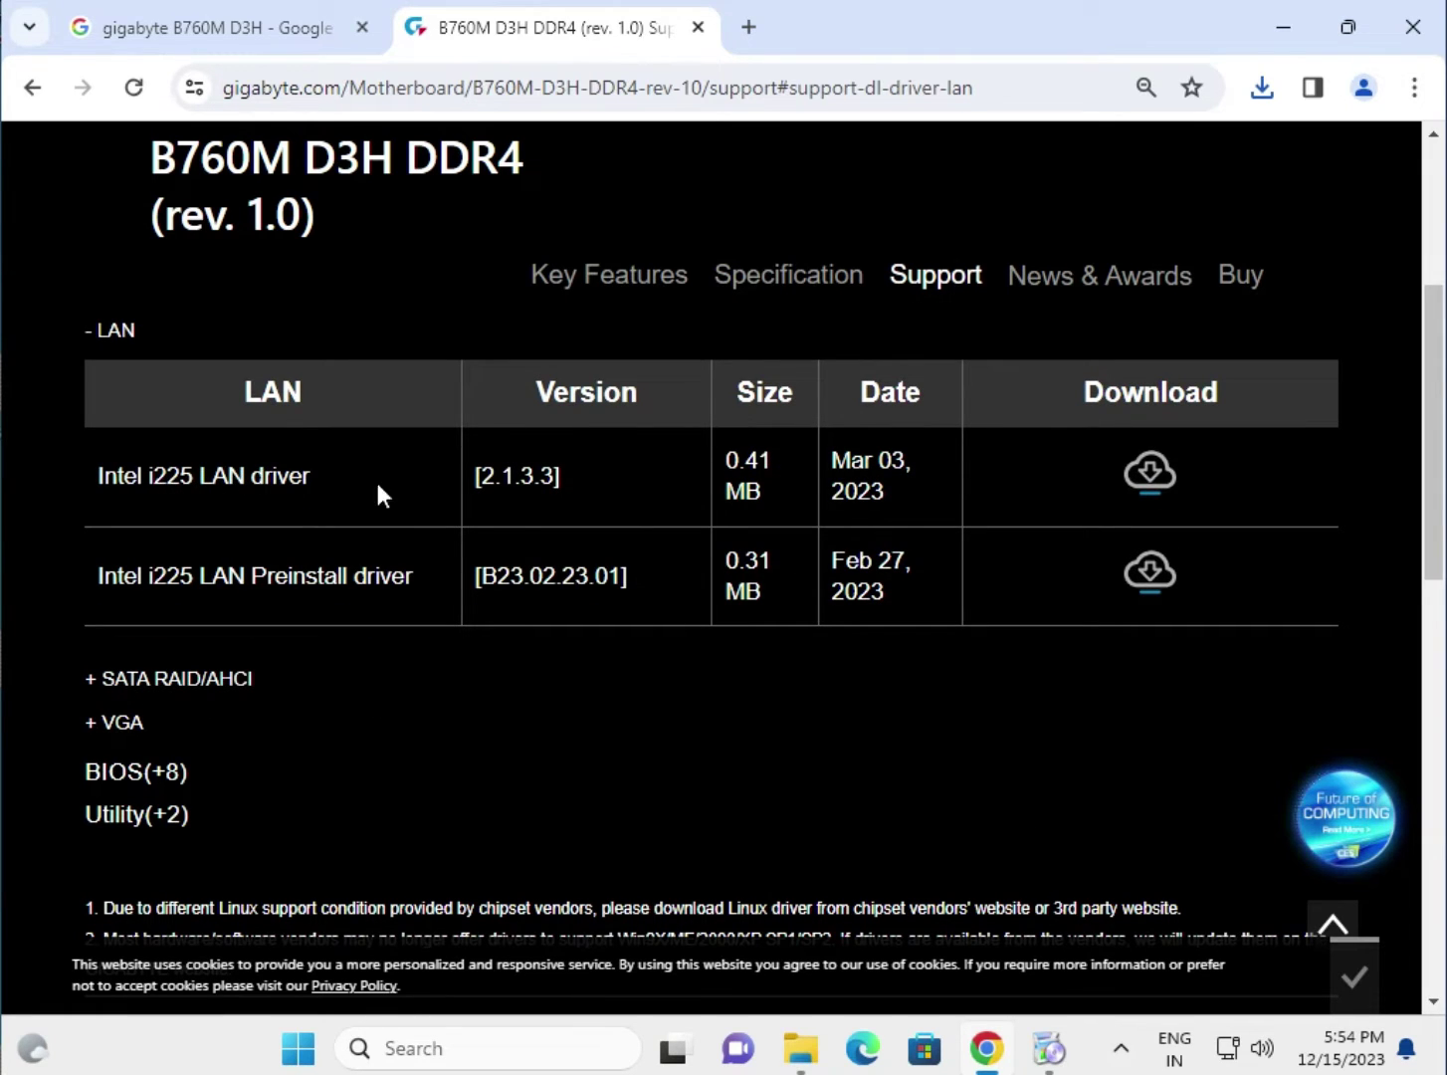
left_click(1150, 474)
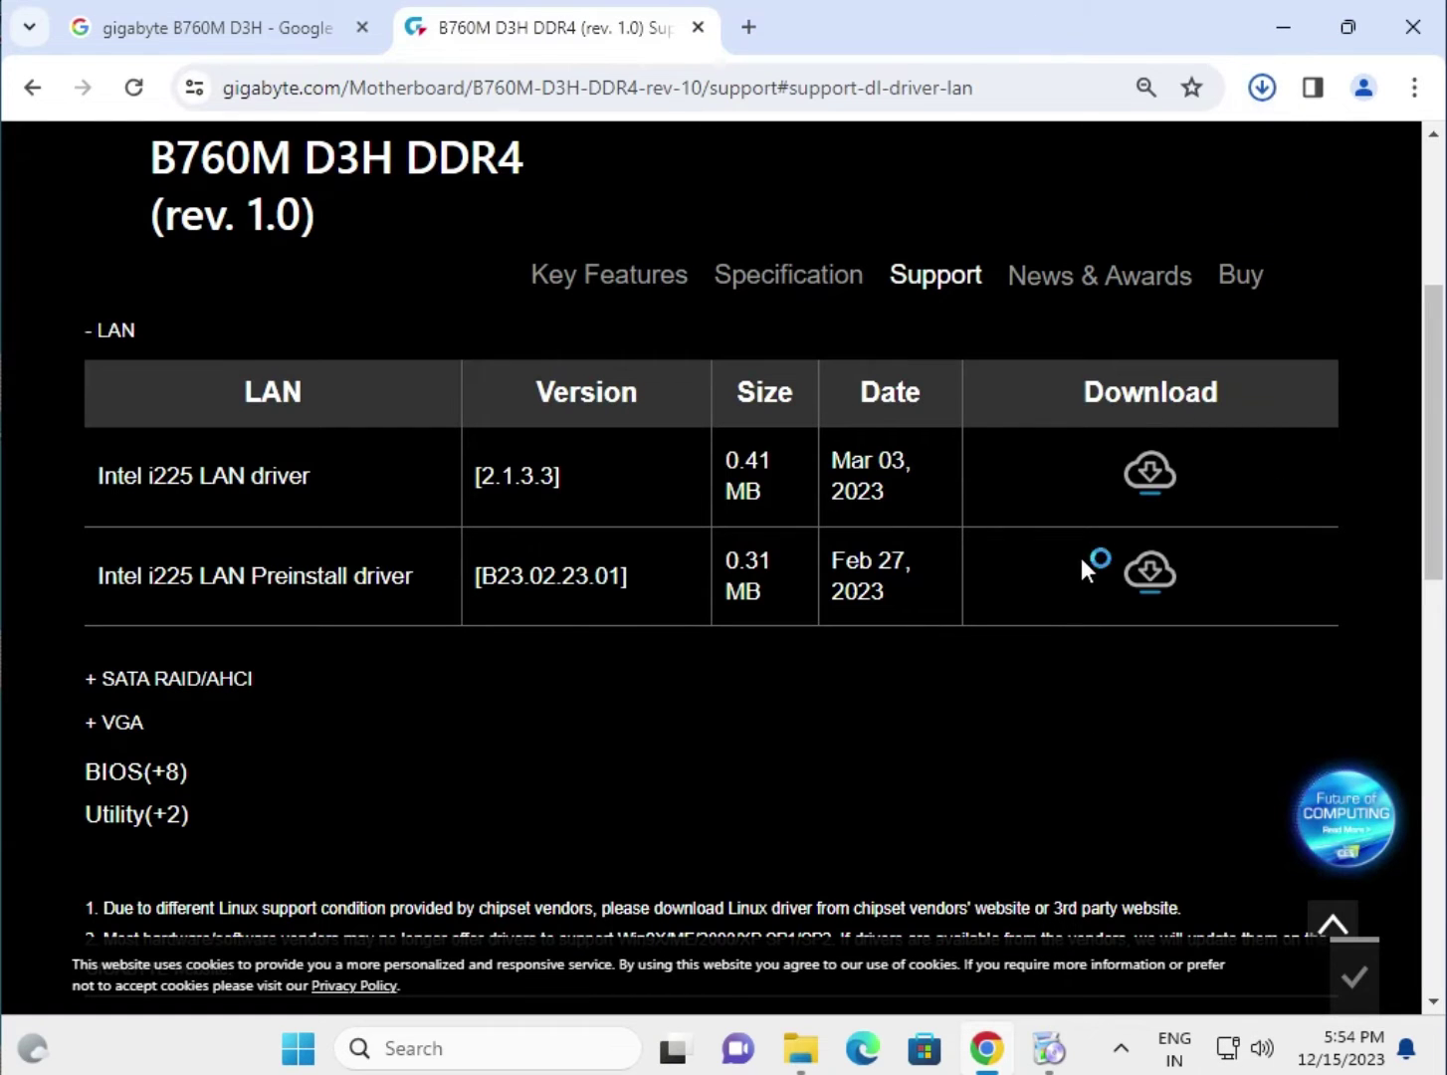
left_click(1142, 180)
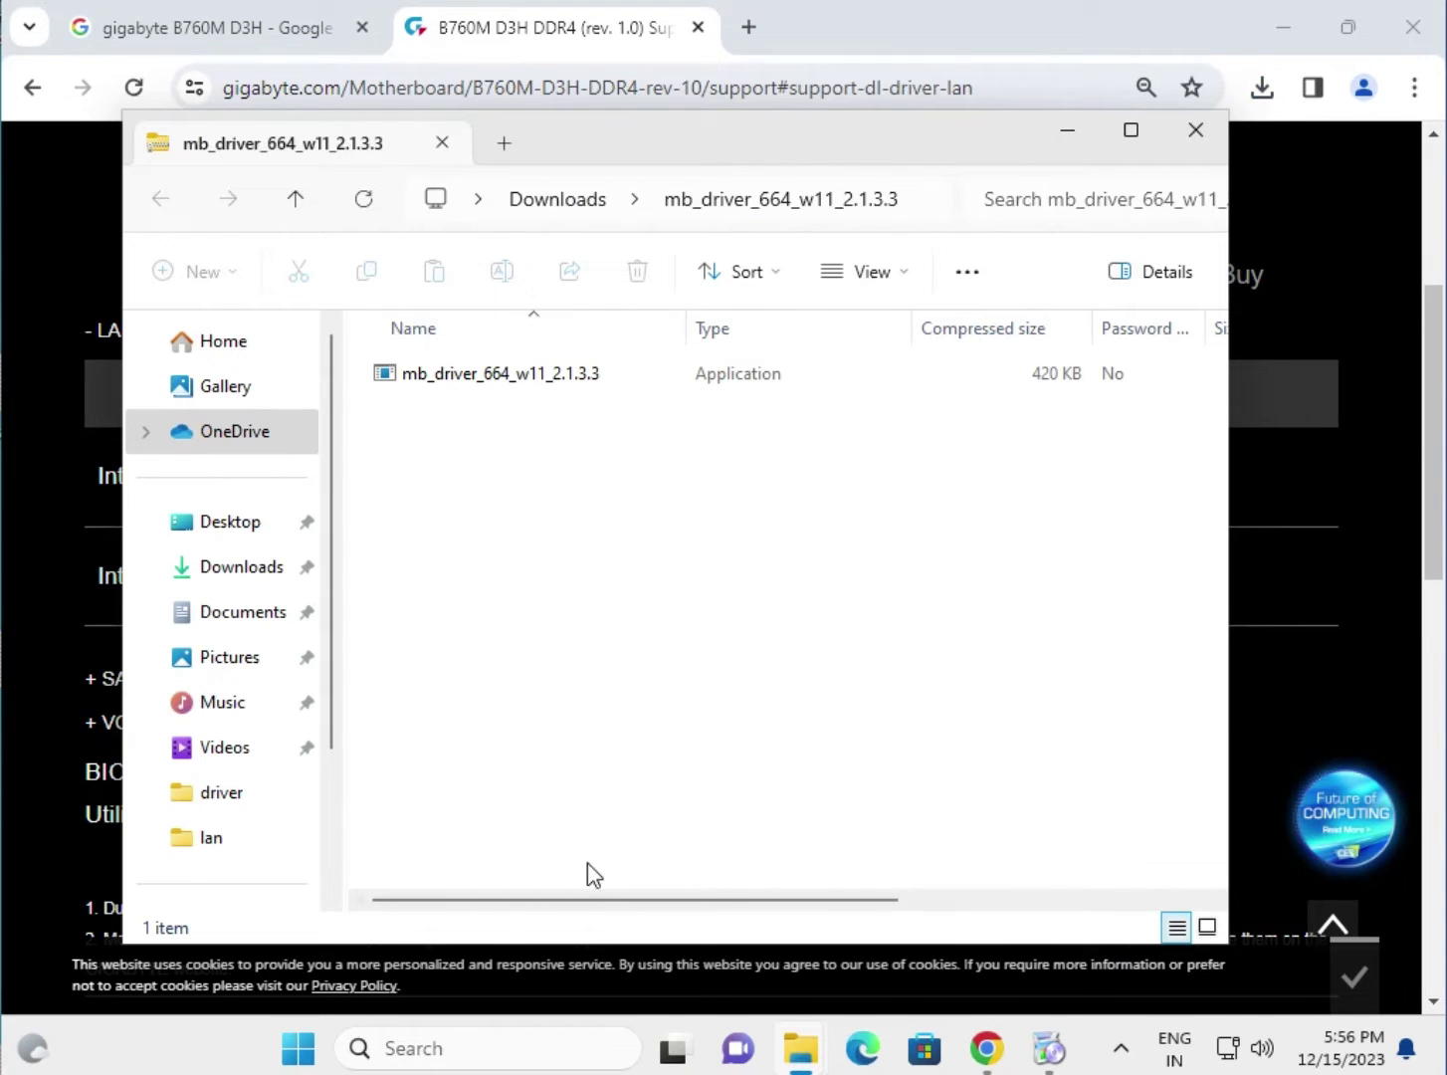
Step: Run mb_driver_664_w11_2.1.3.3 to install the Intel i225 & i226 LAN driver, then return to Chrome
double_click(510, 387)
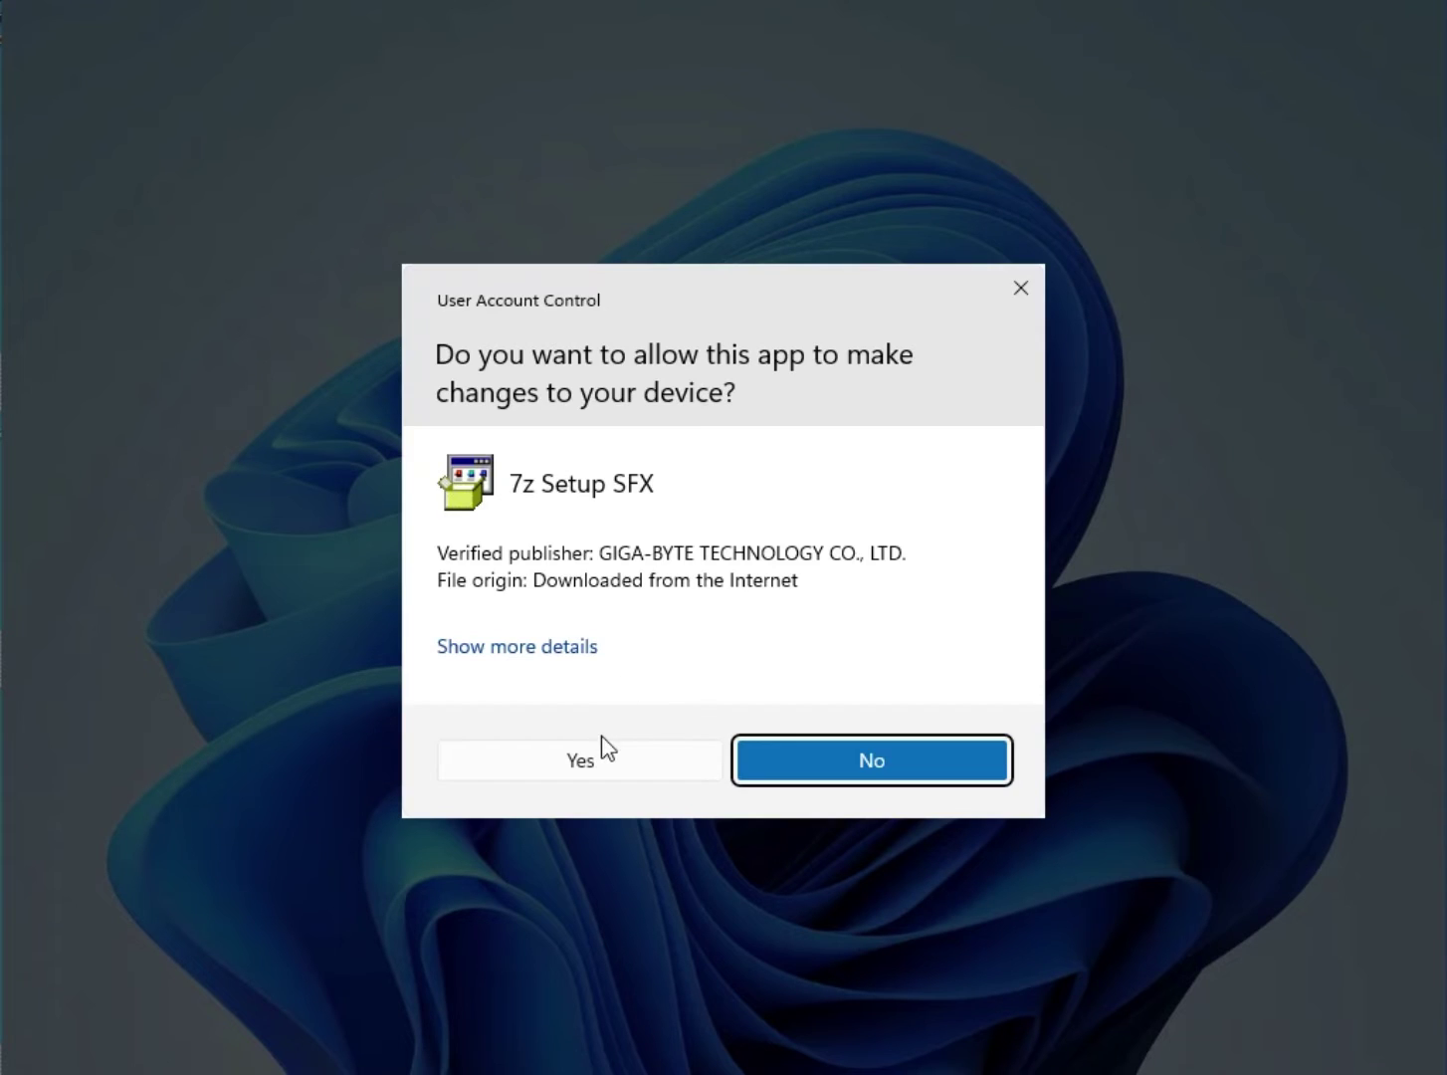
left_click(597, 762)
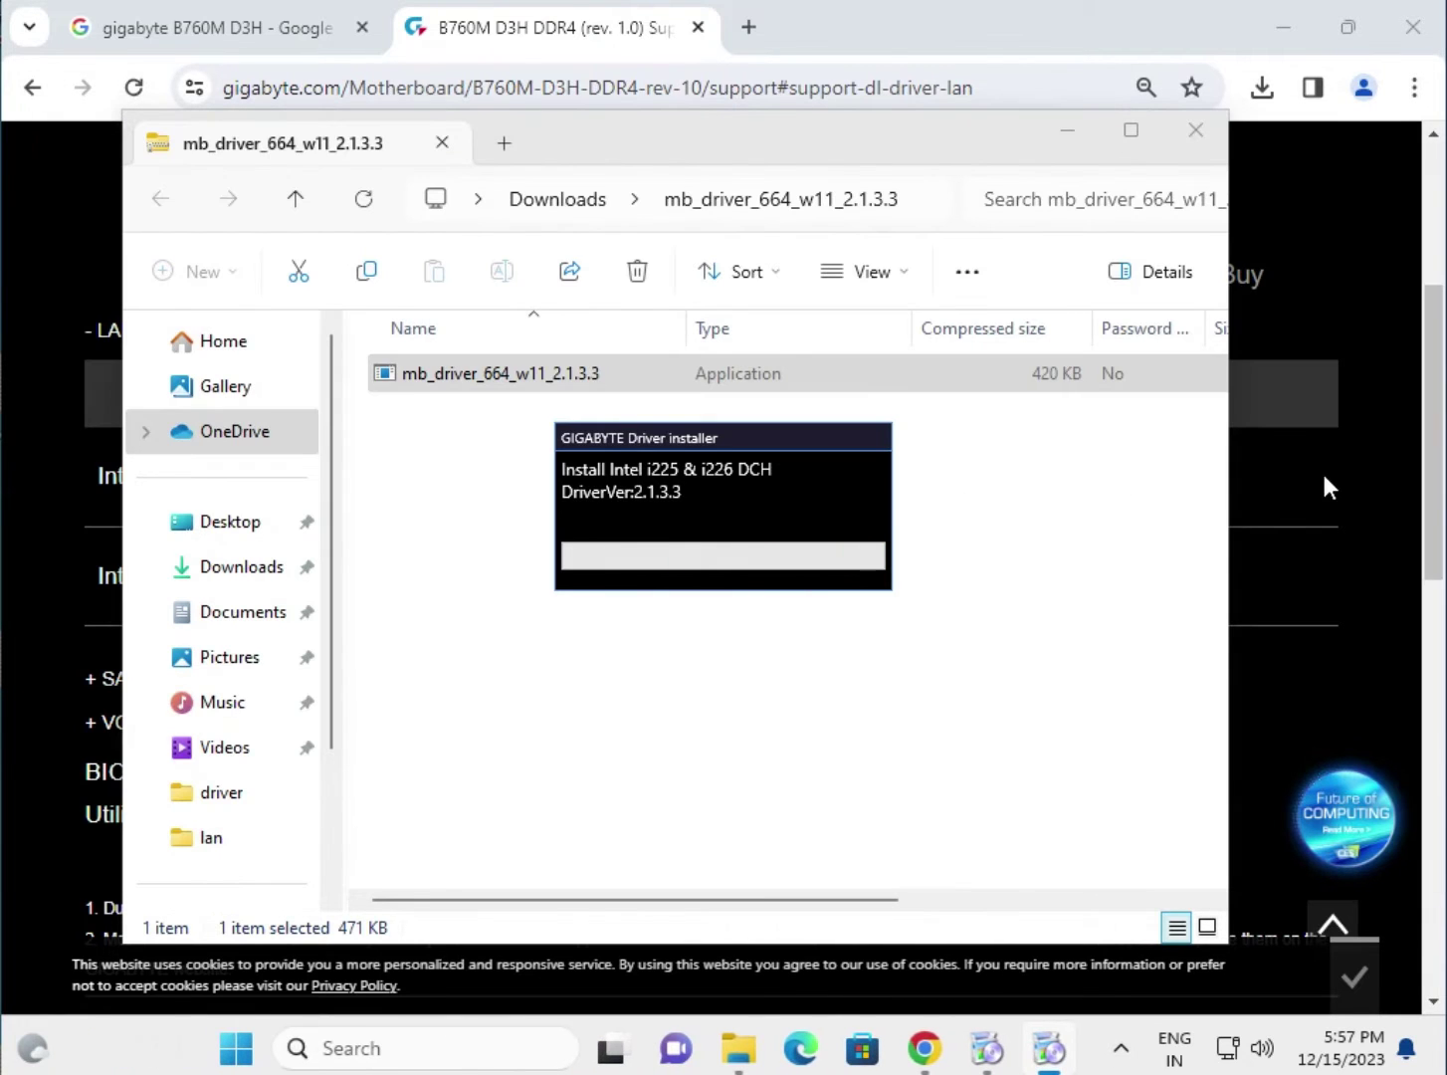
left_click(1350, 483)
Step: Expand the VGA list and download the Intel Graphic Driver
left_click(207, 682)
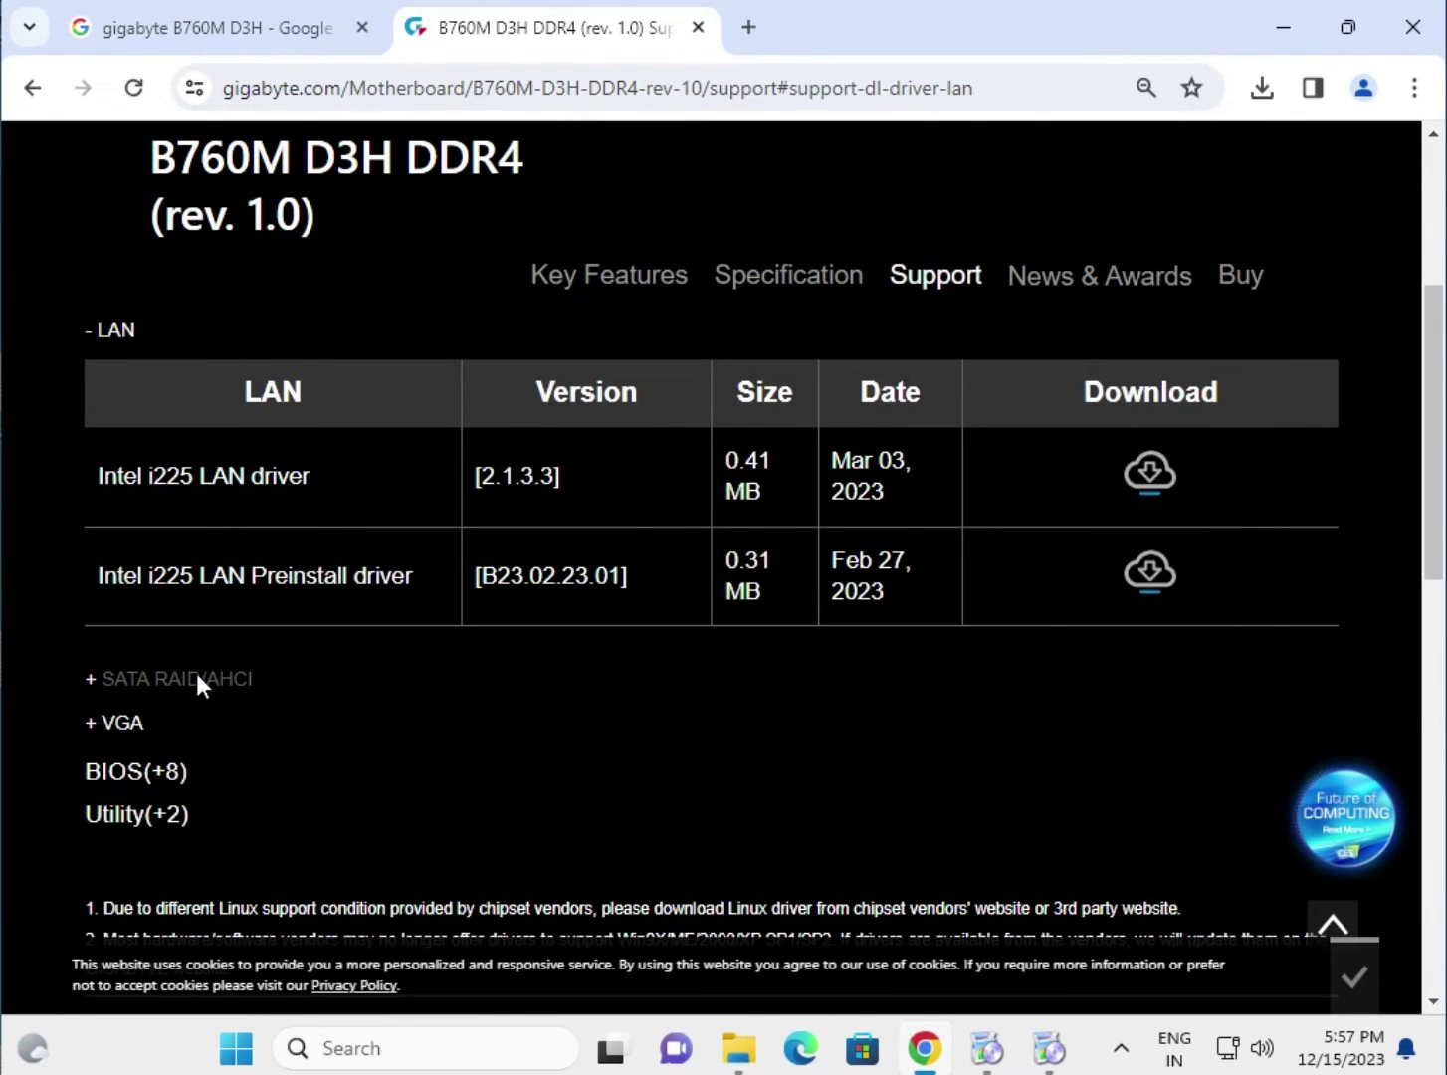
left_click(126, 783)
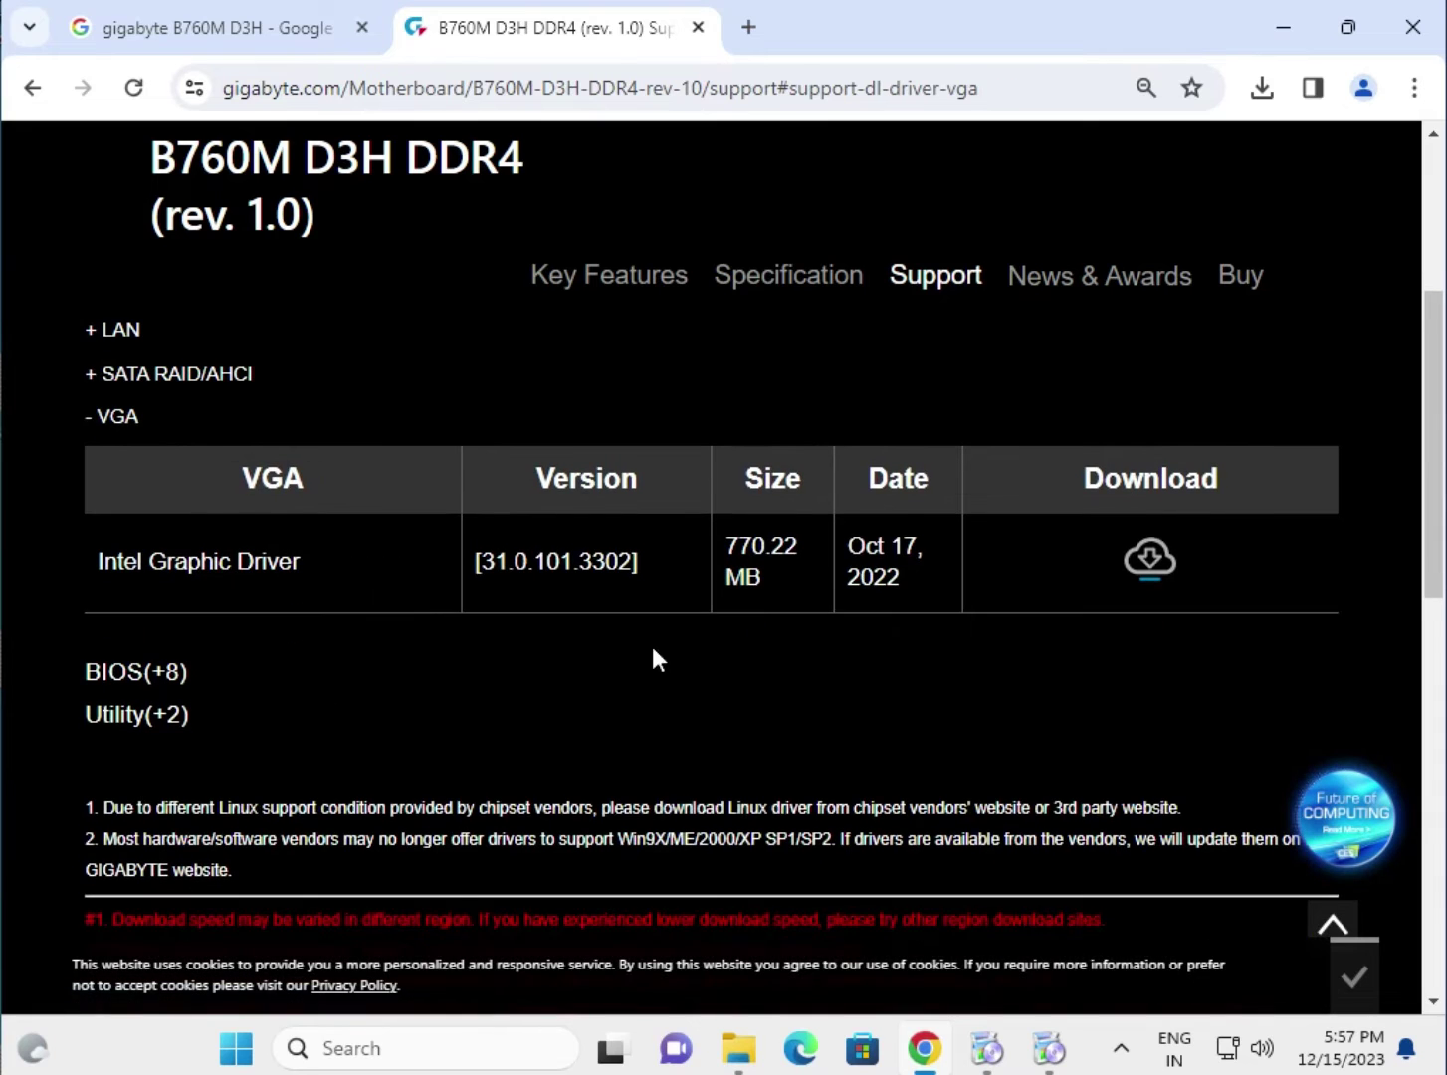
scroll(55, 468, "up", 1)
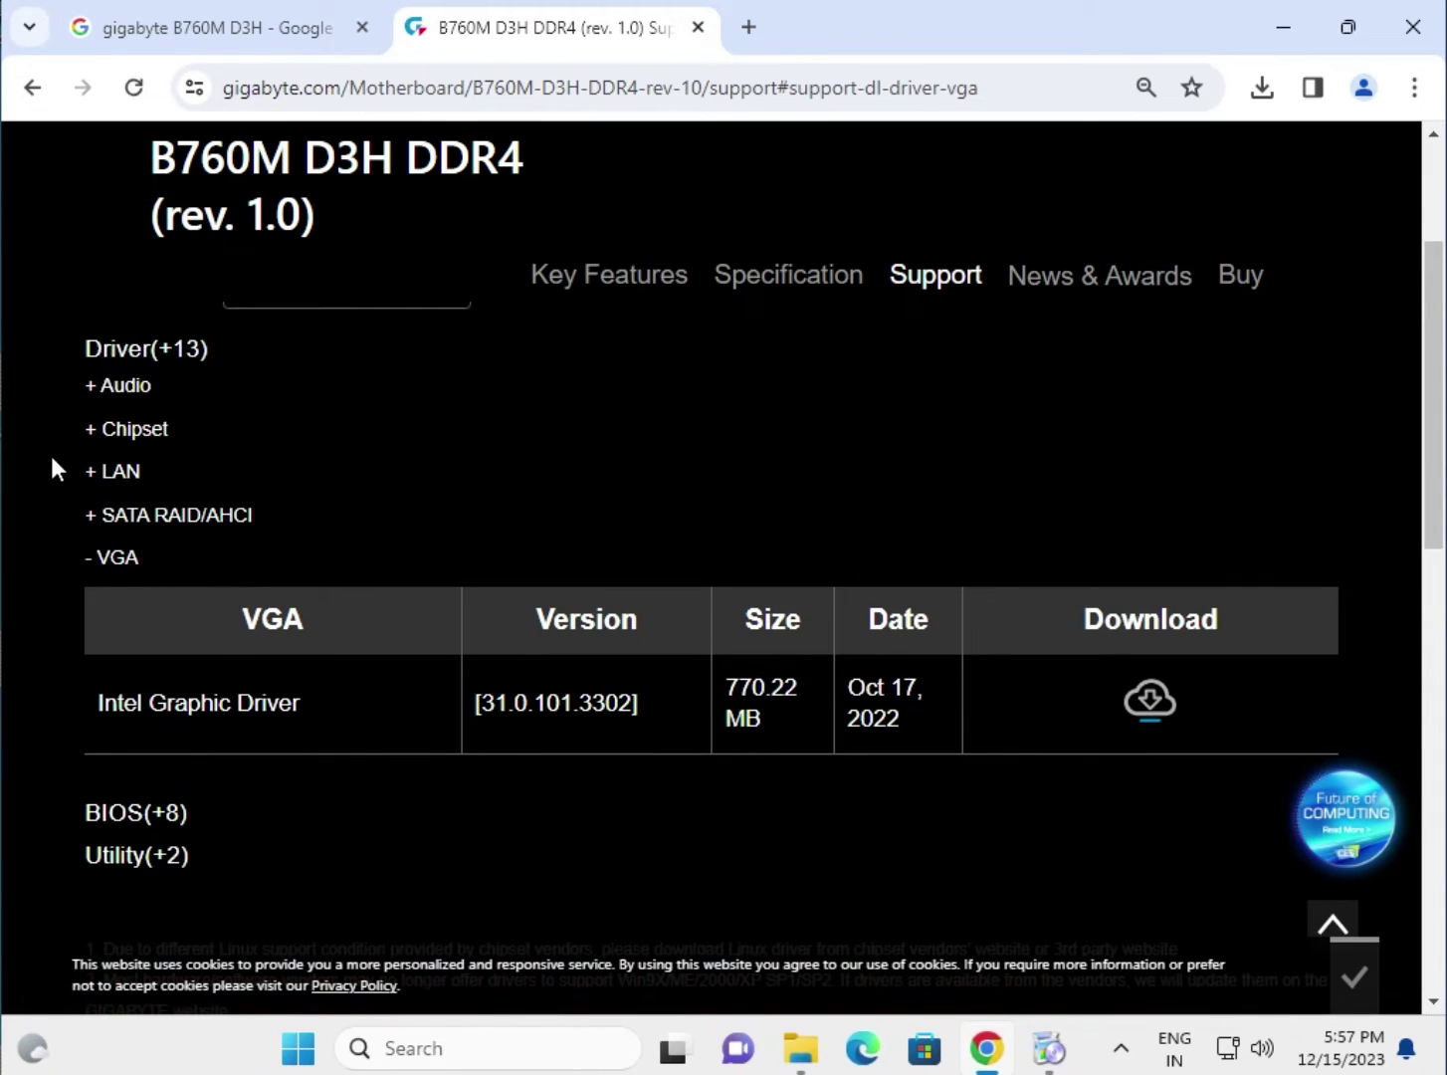
left_click(119, 527)
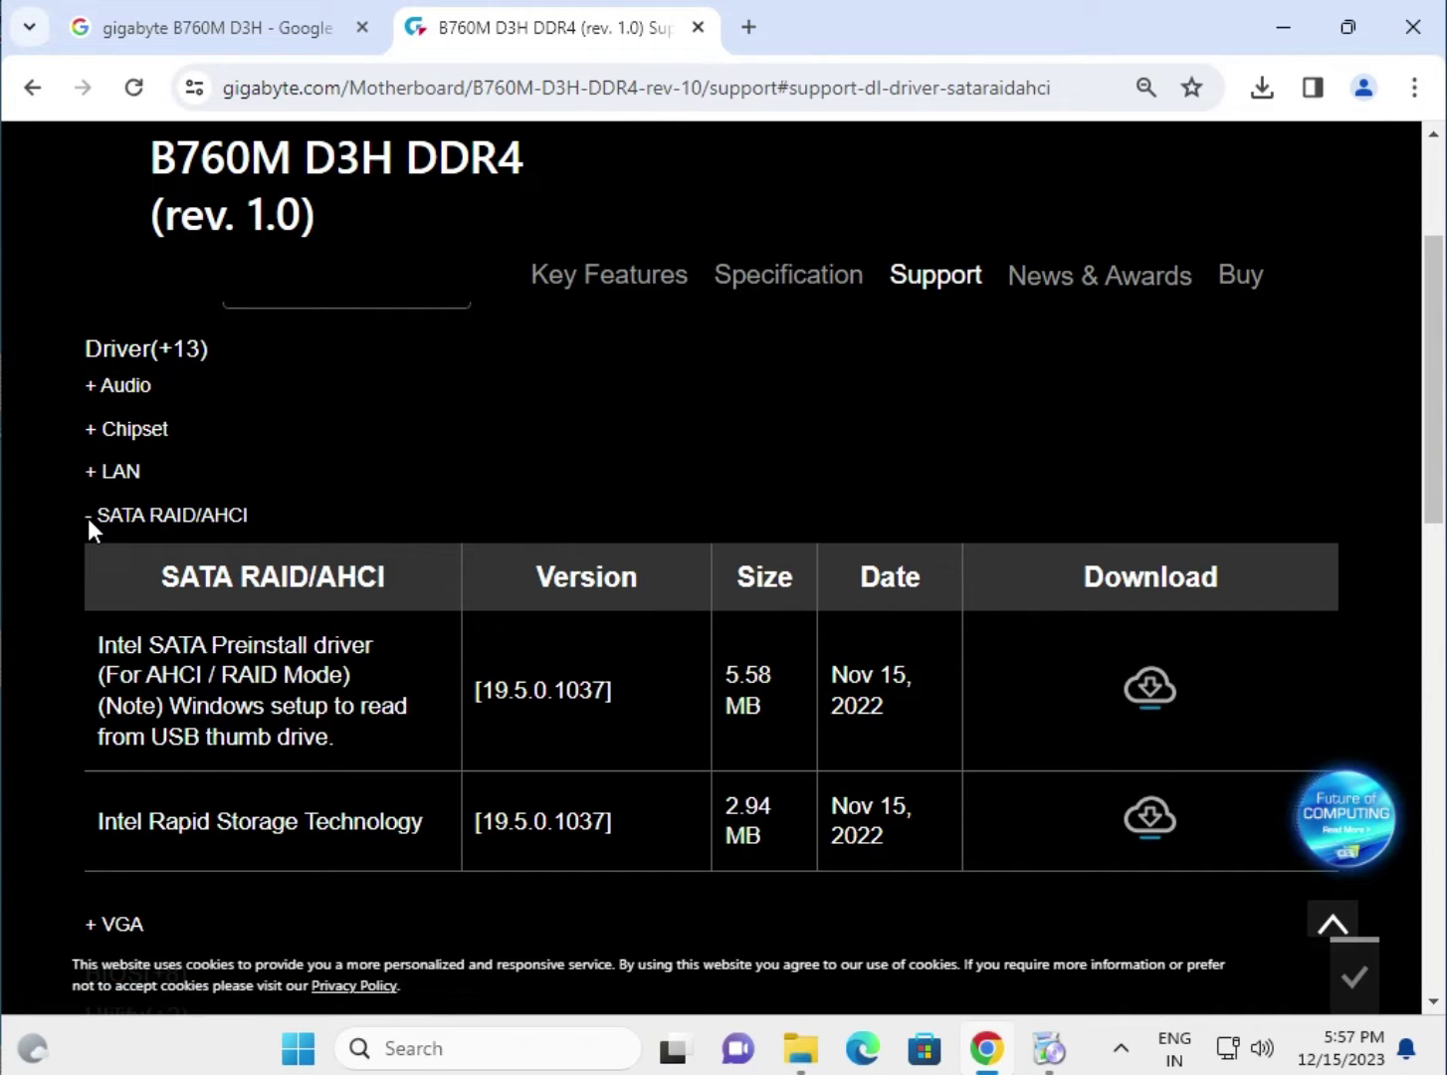
scroll(95, 518, "down", 2)
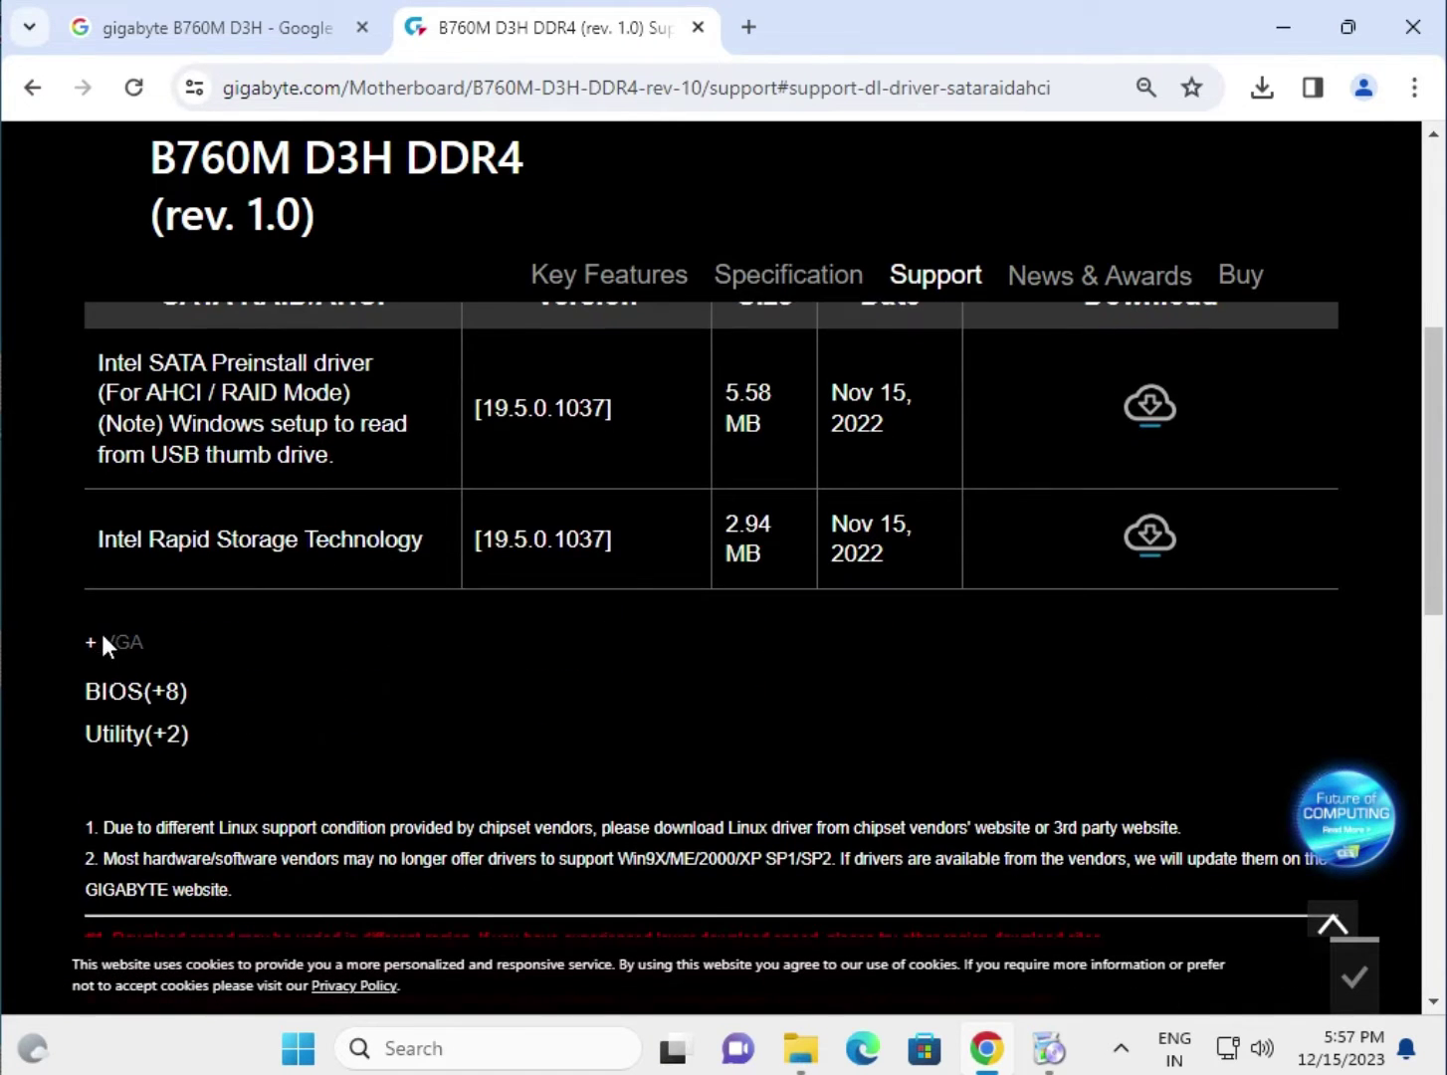
left_click(101, 638)
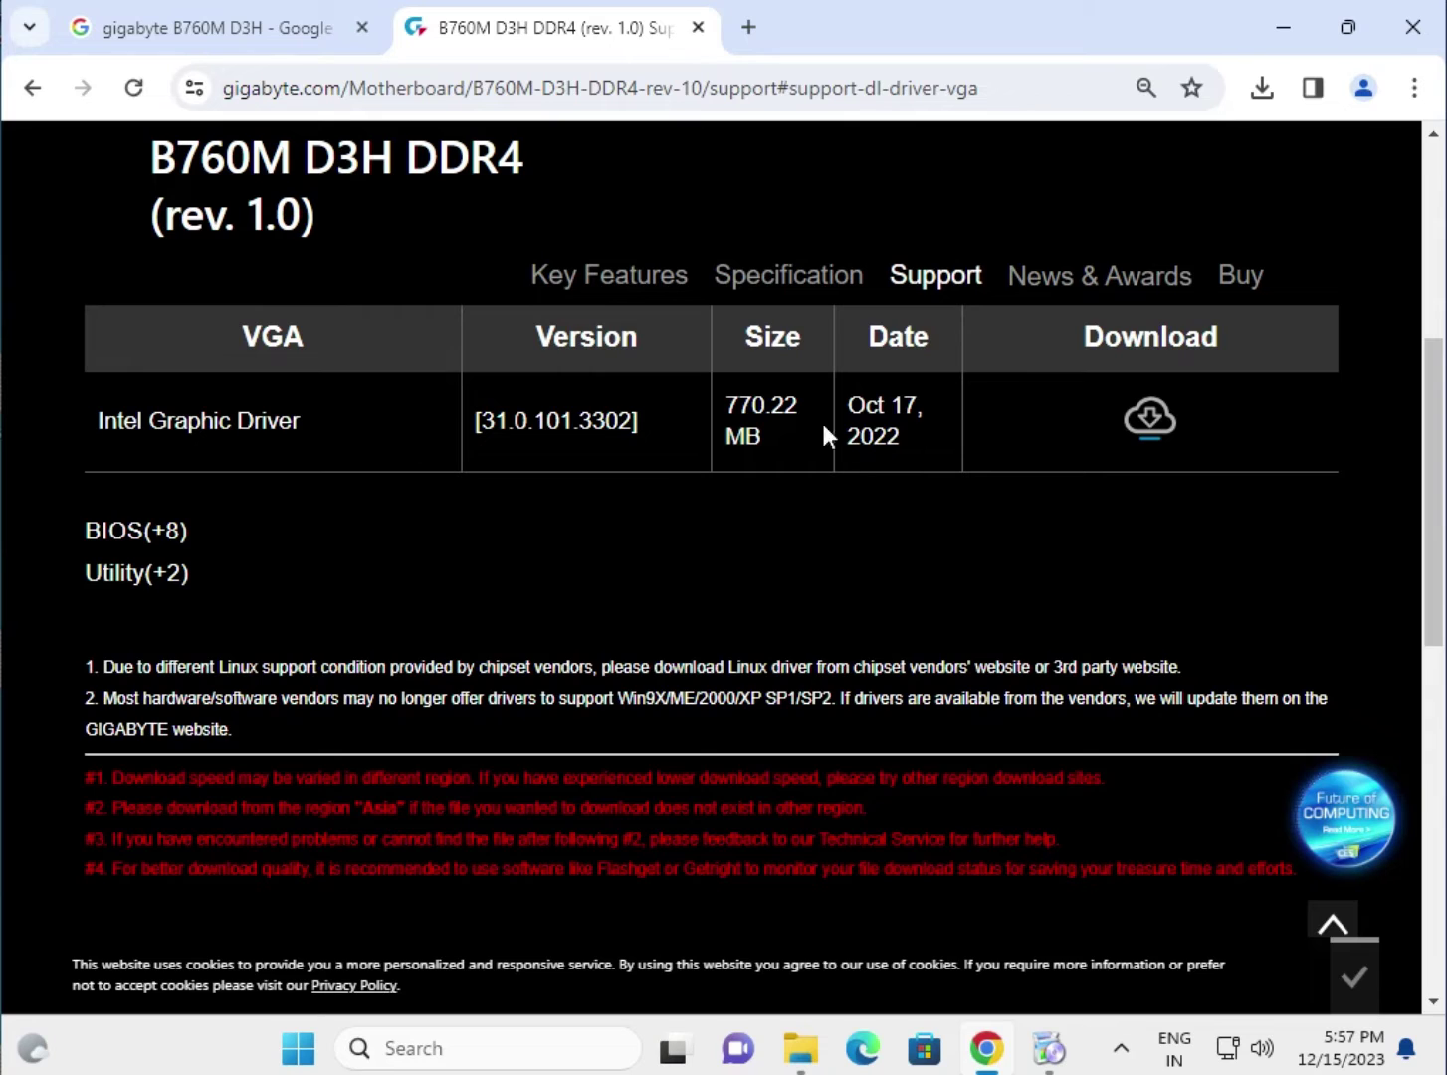
left_click(1146, 418)
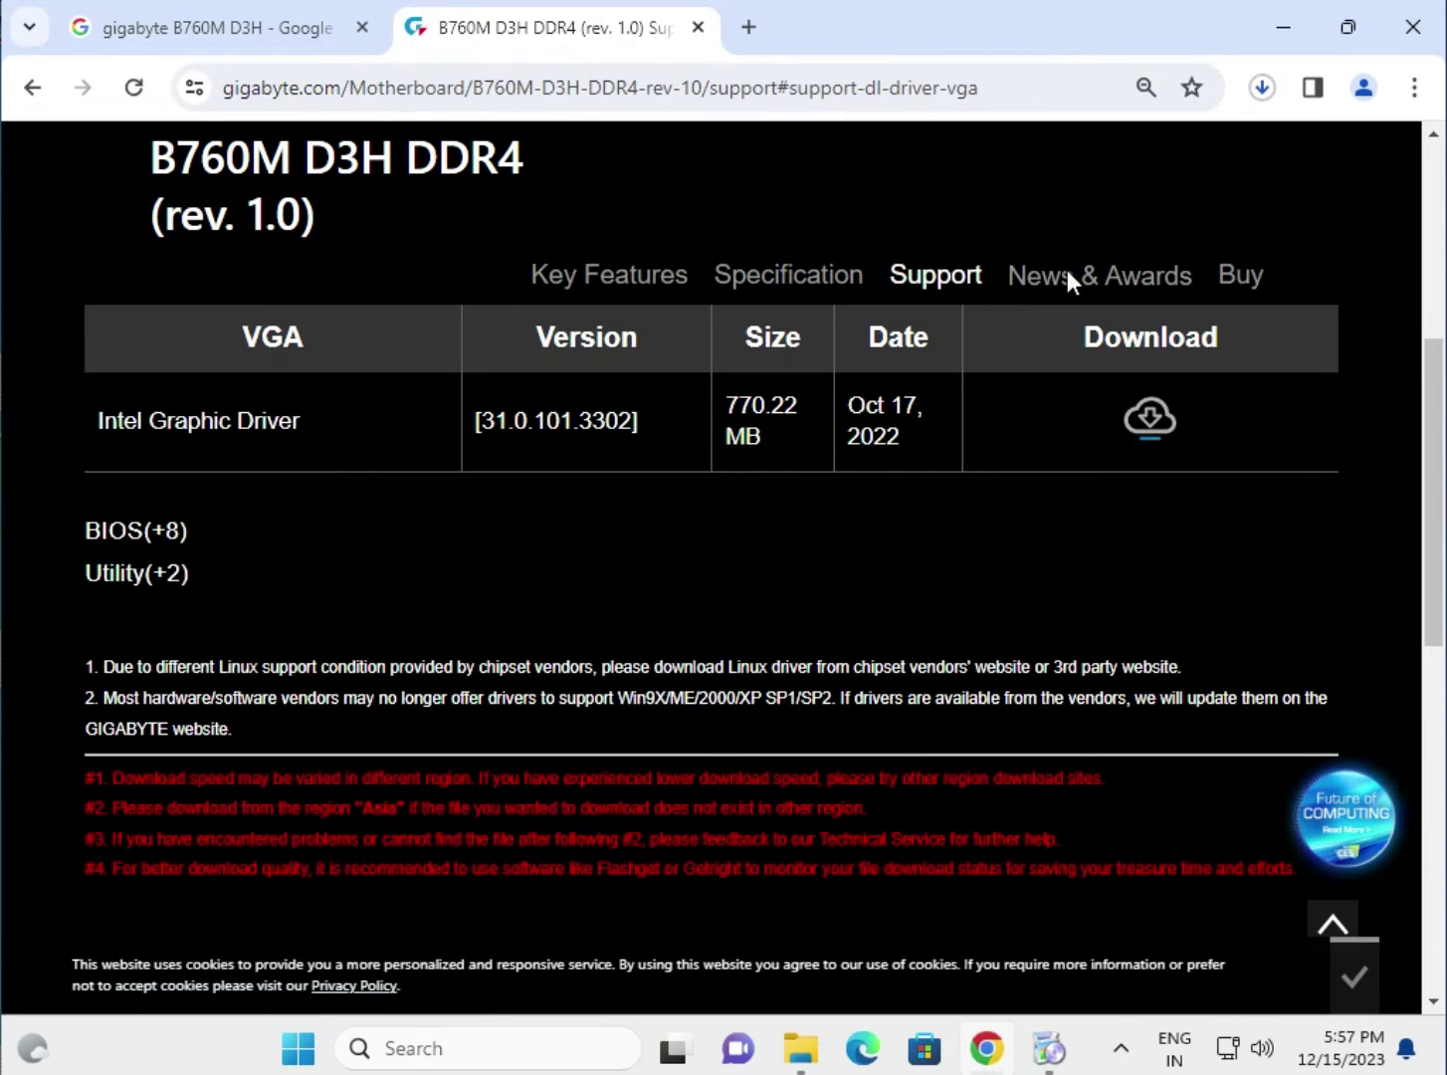
left_click_drag(733, 395, 763, 398)
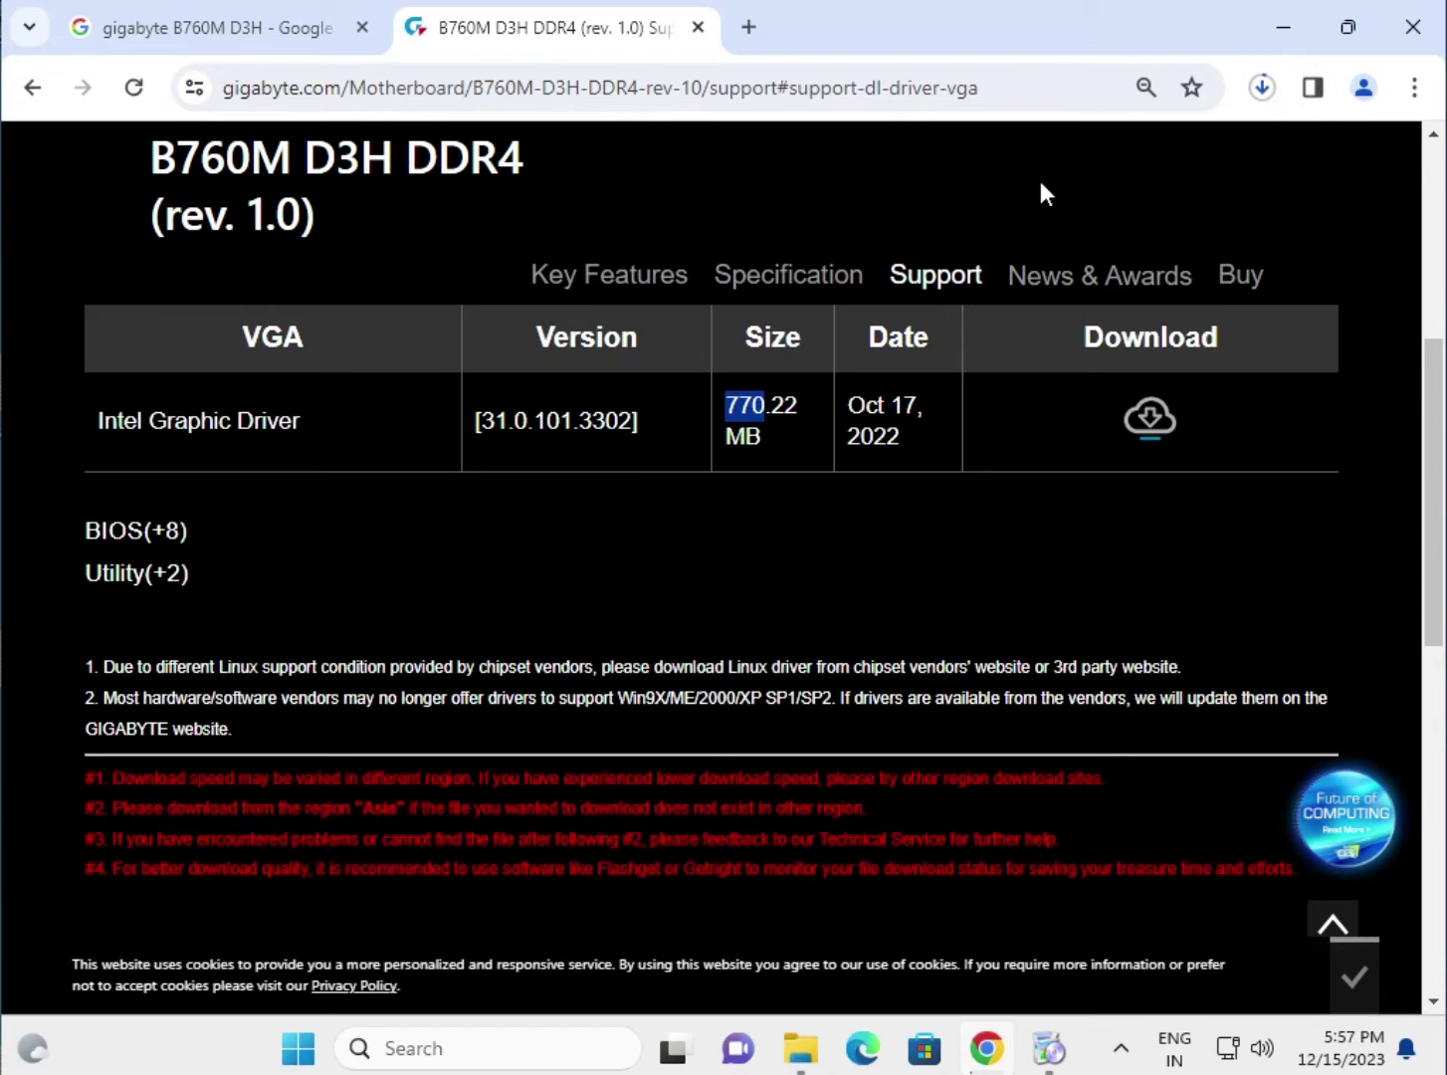
Step: Show the BIOS version list, headed by F8b from Nov 09, 2023
left_click(110, 532)
scroll(490, 570, "up", 4)
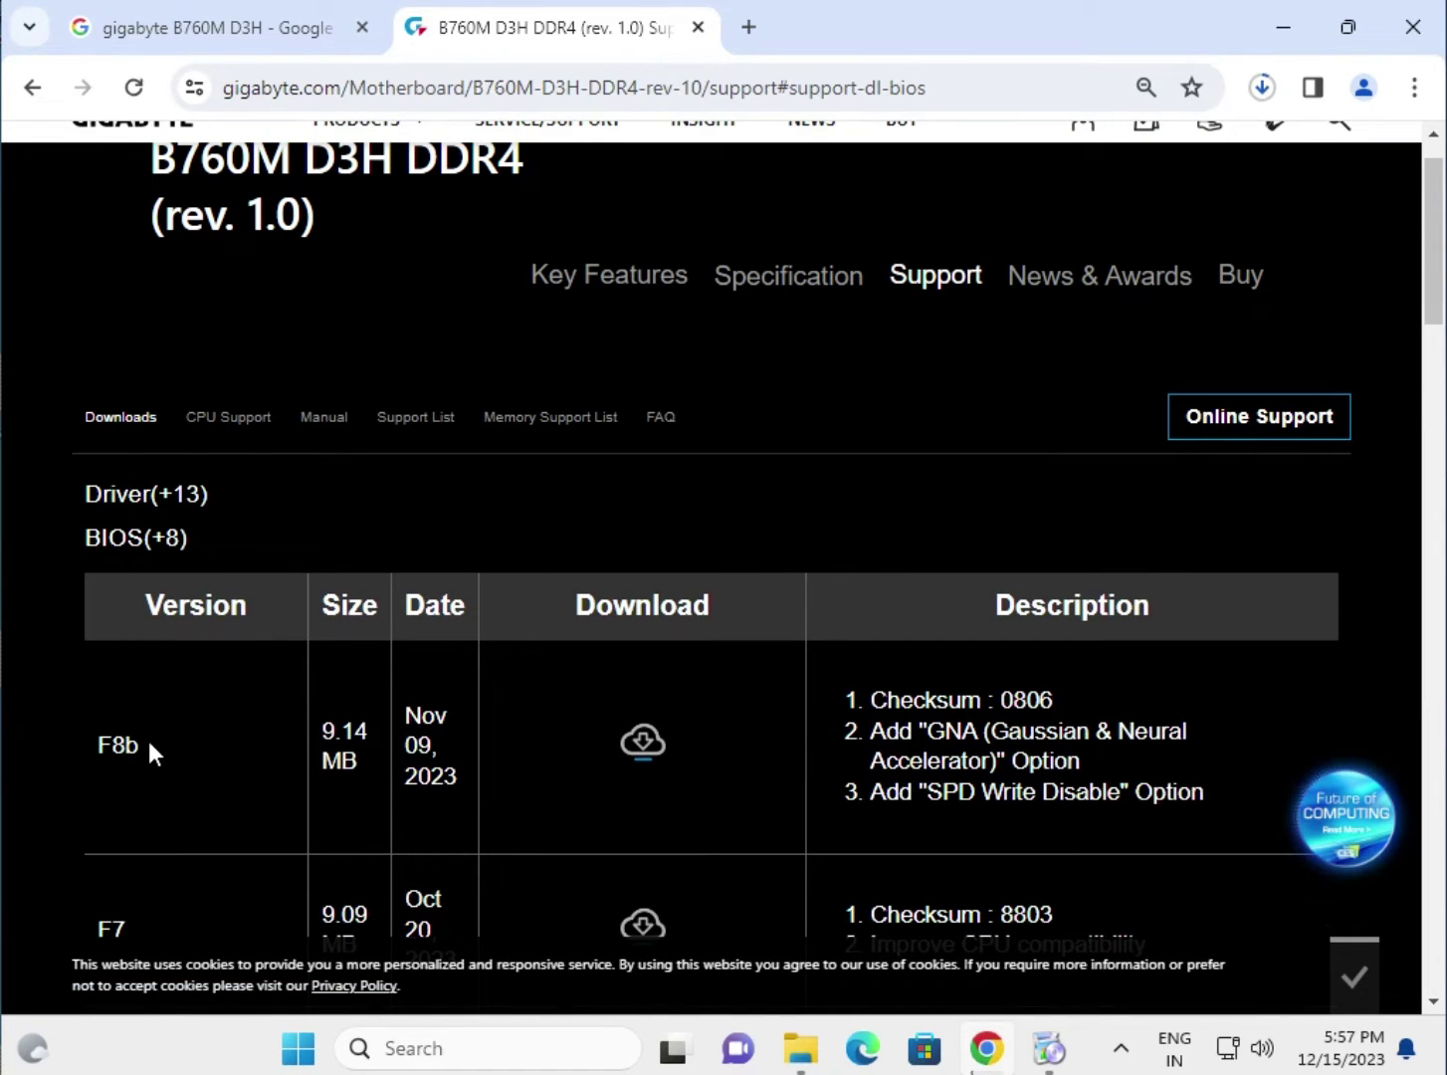
left_click_drag(139, 742, 100, 741)
scroll(663, 718, "up", 2)
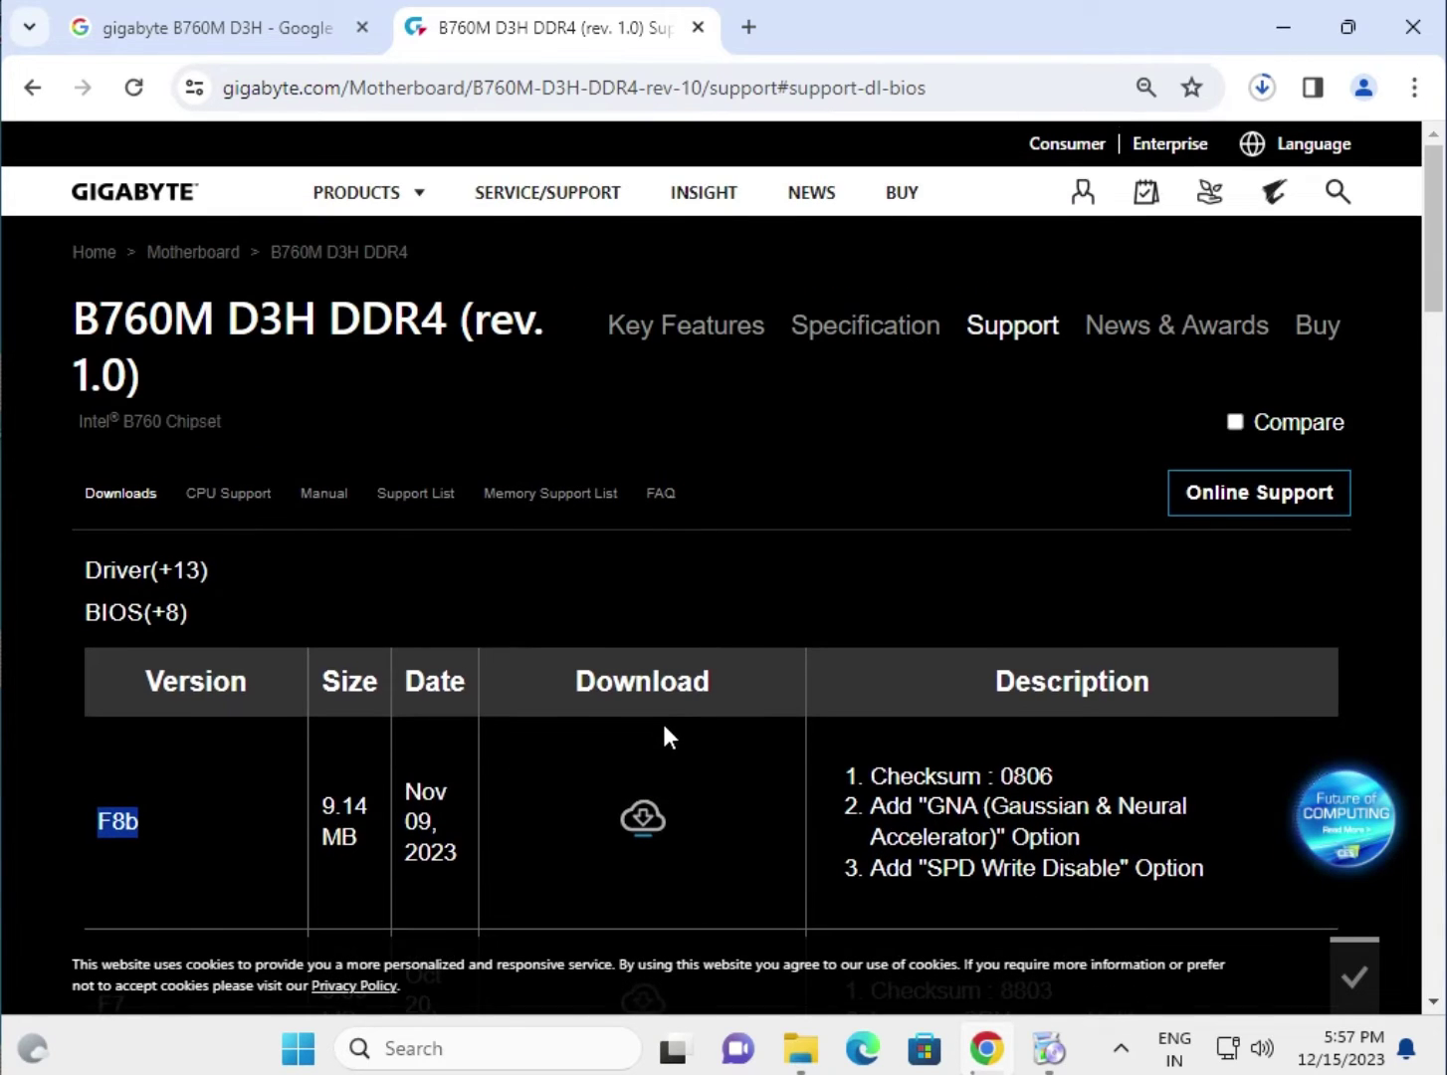
scroll(664, 731, "down", 3)
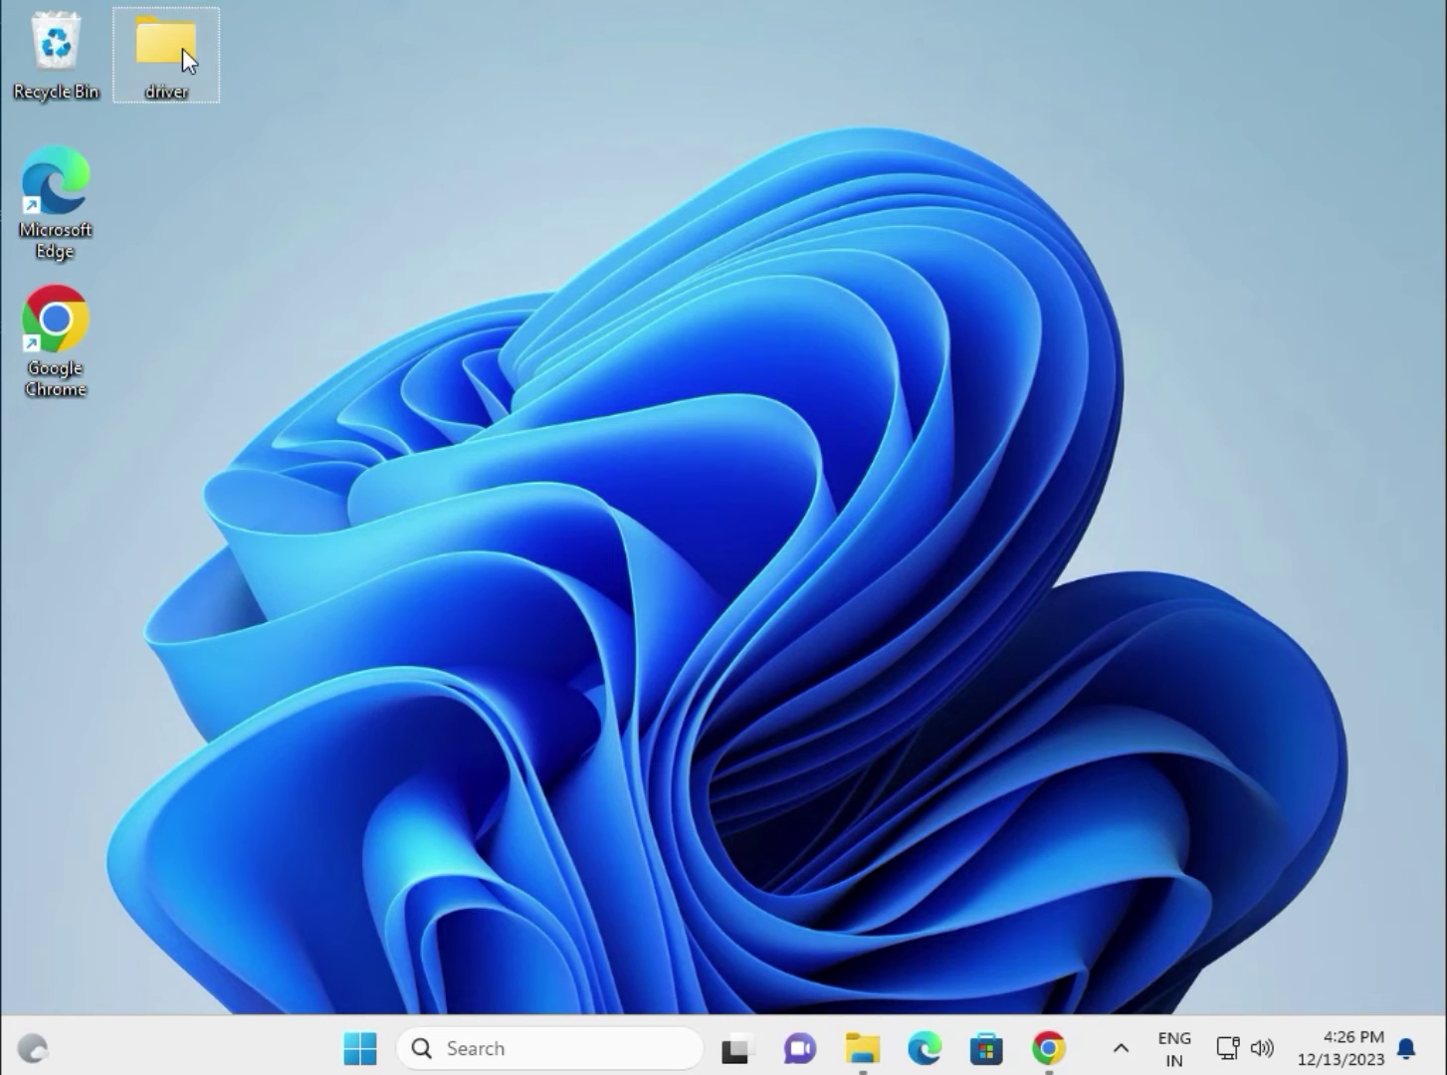
Step: Open the Win+X quick-link menu from the Start button
mouse_move(182, 47)
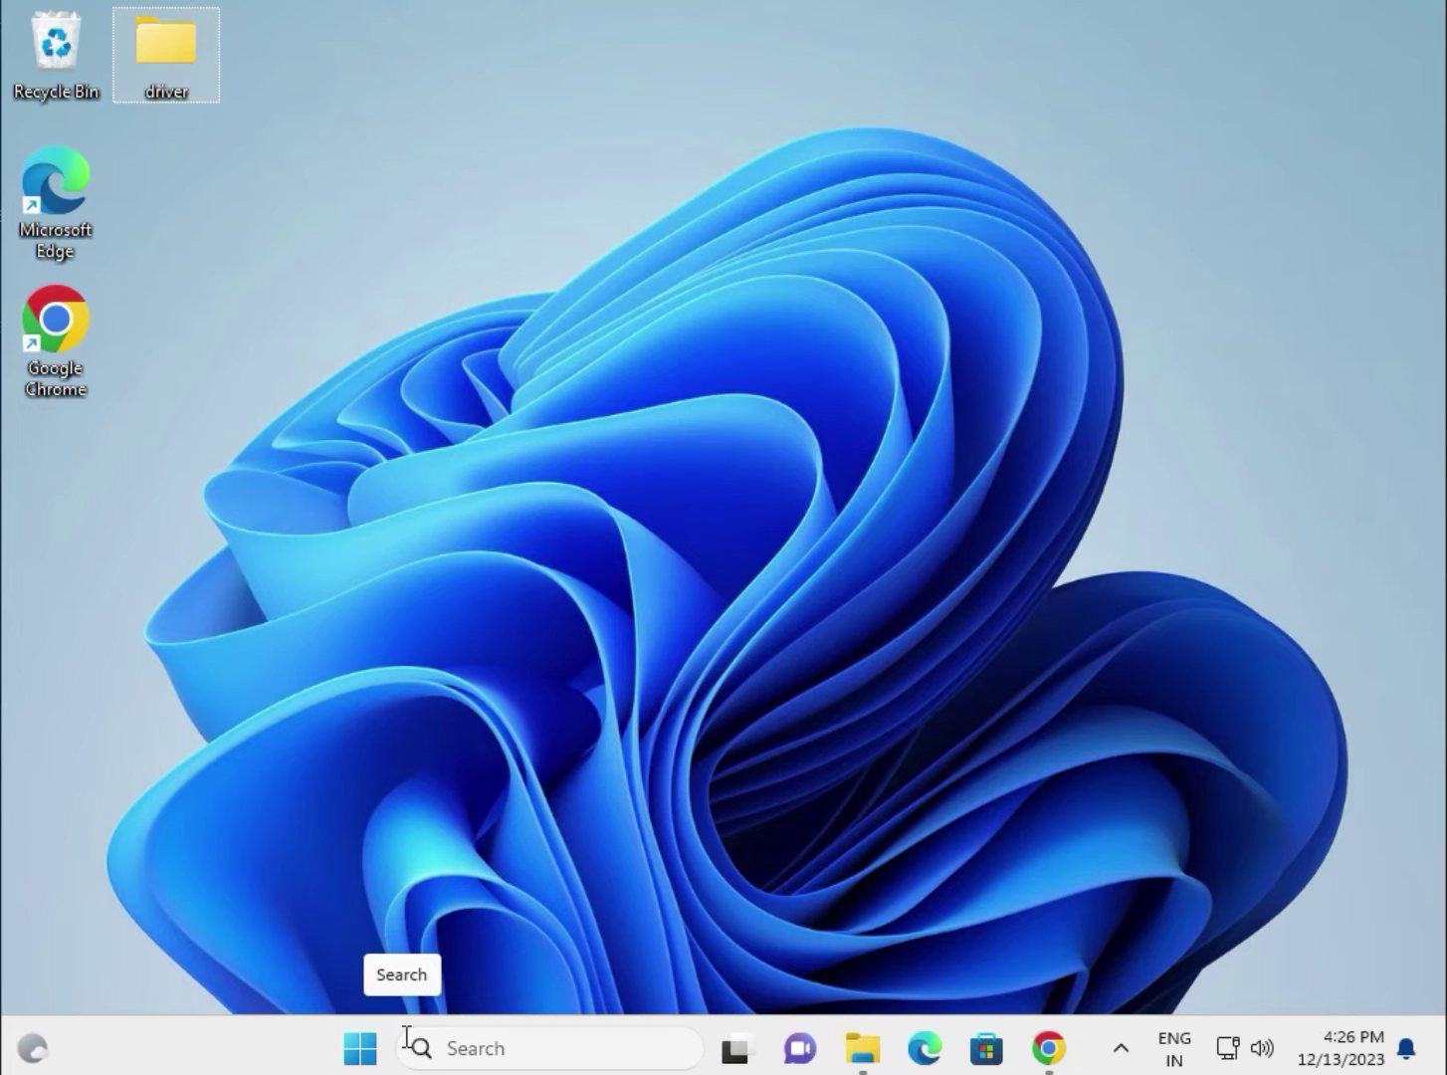
right_click(358, 1050)
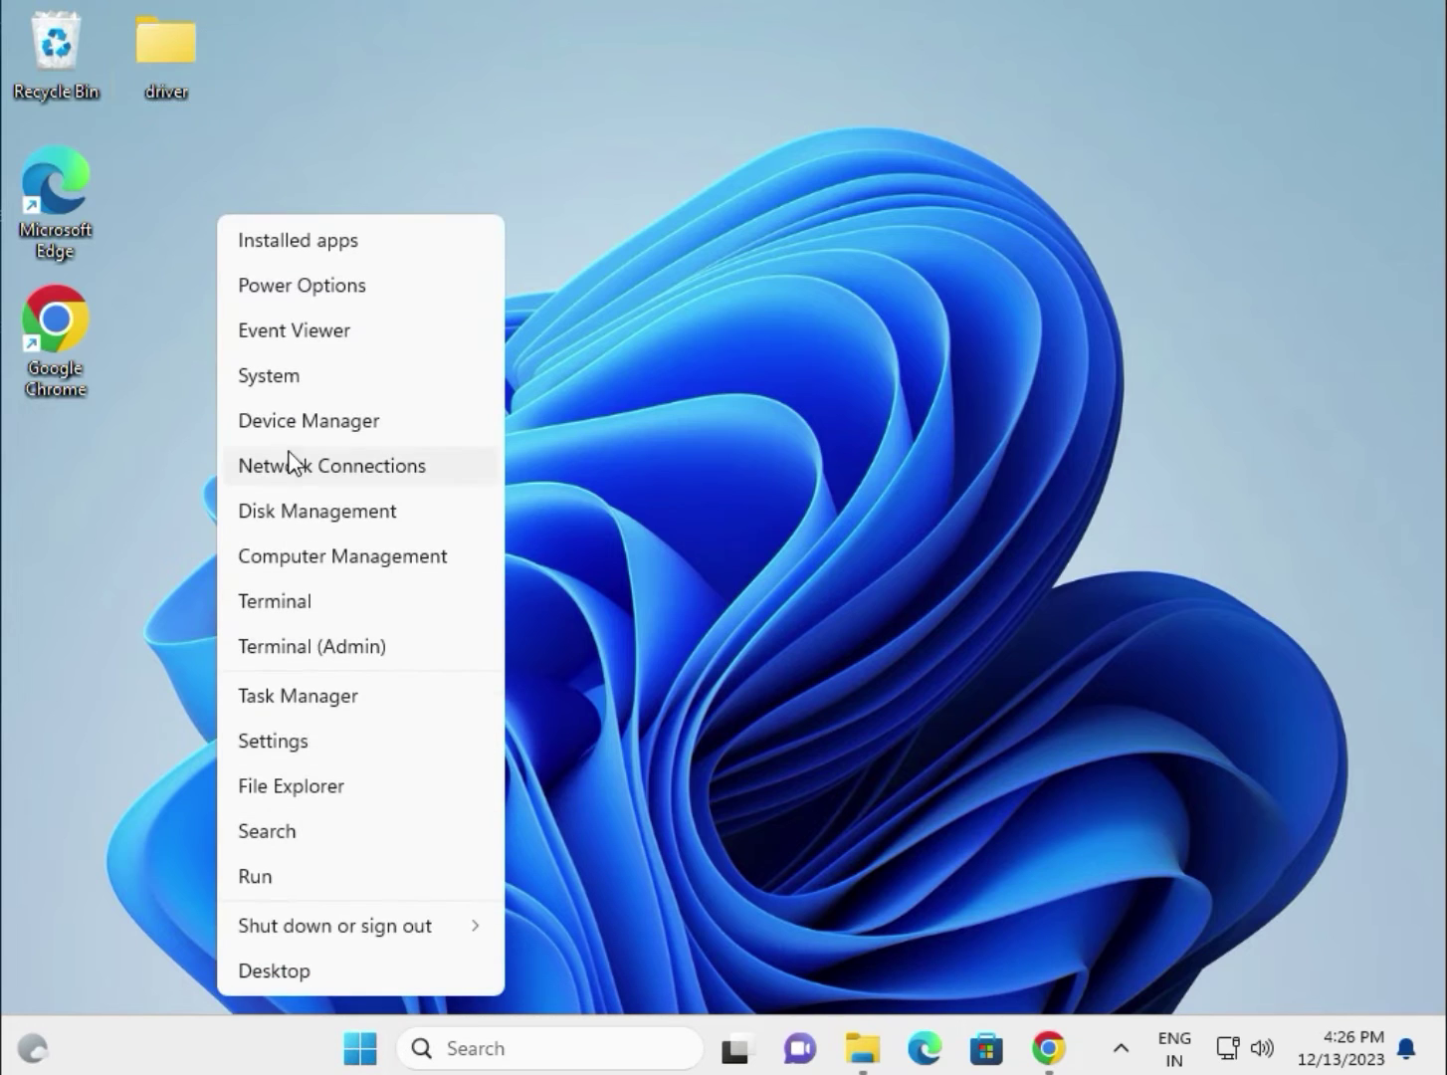
Step: Launch Device Manager from the quick-link menu and move its window right and down
left_click(295, 423)
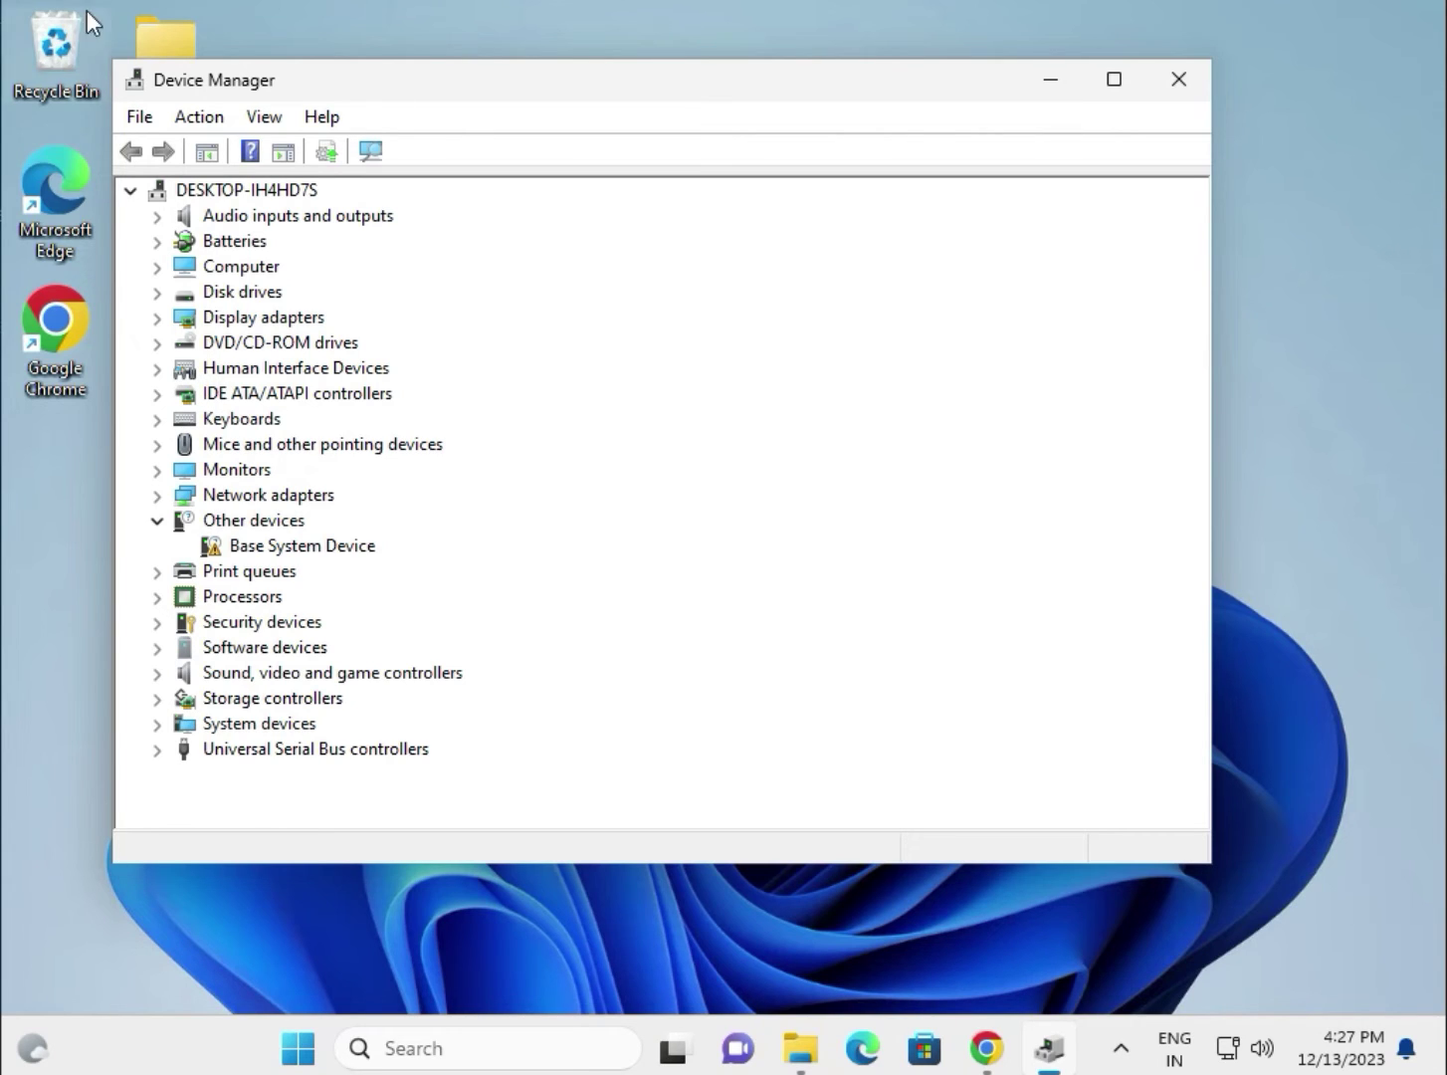
left_click_drag(294, 80, 394, 93)
left_click(193, 45)
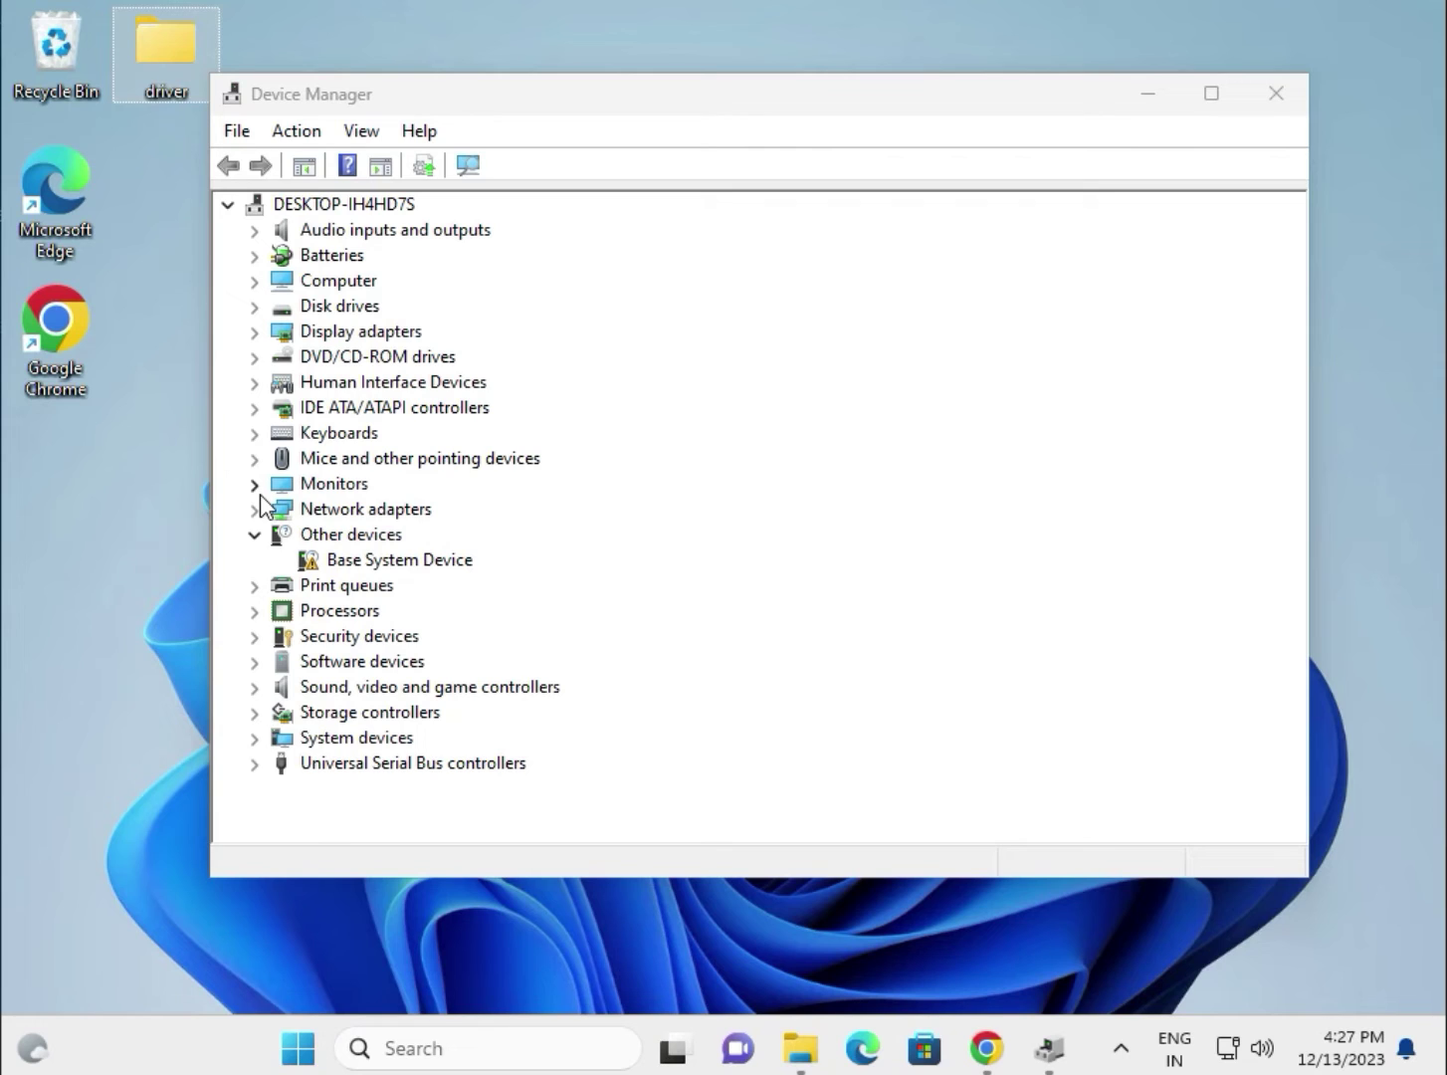
Step: Expand Display adapters and start a driver update for the Microsoft Basic Display Adapter
left_click(304, 334)
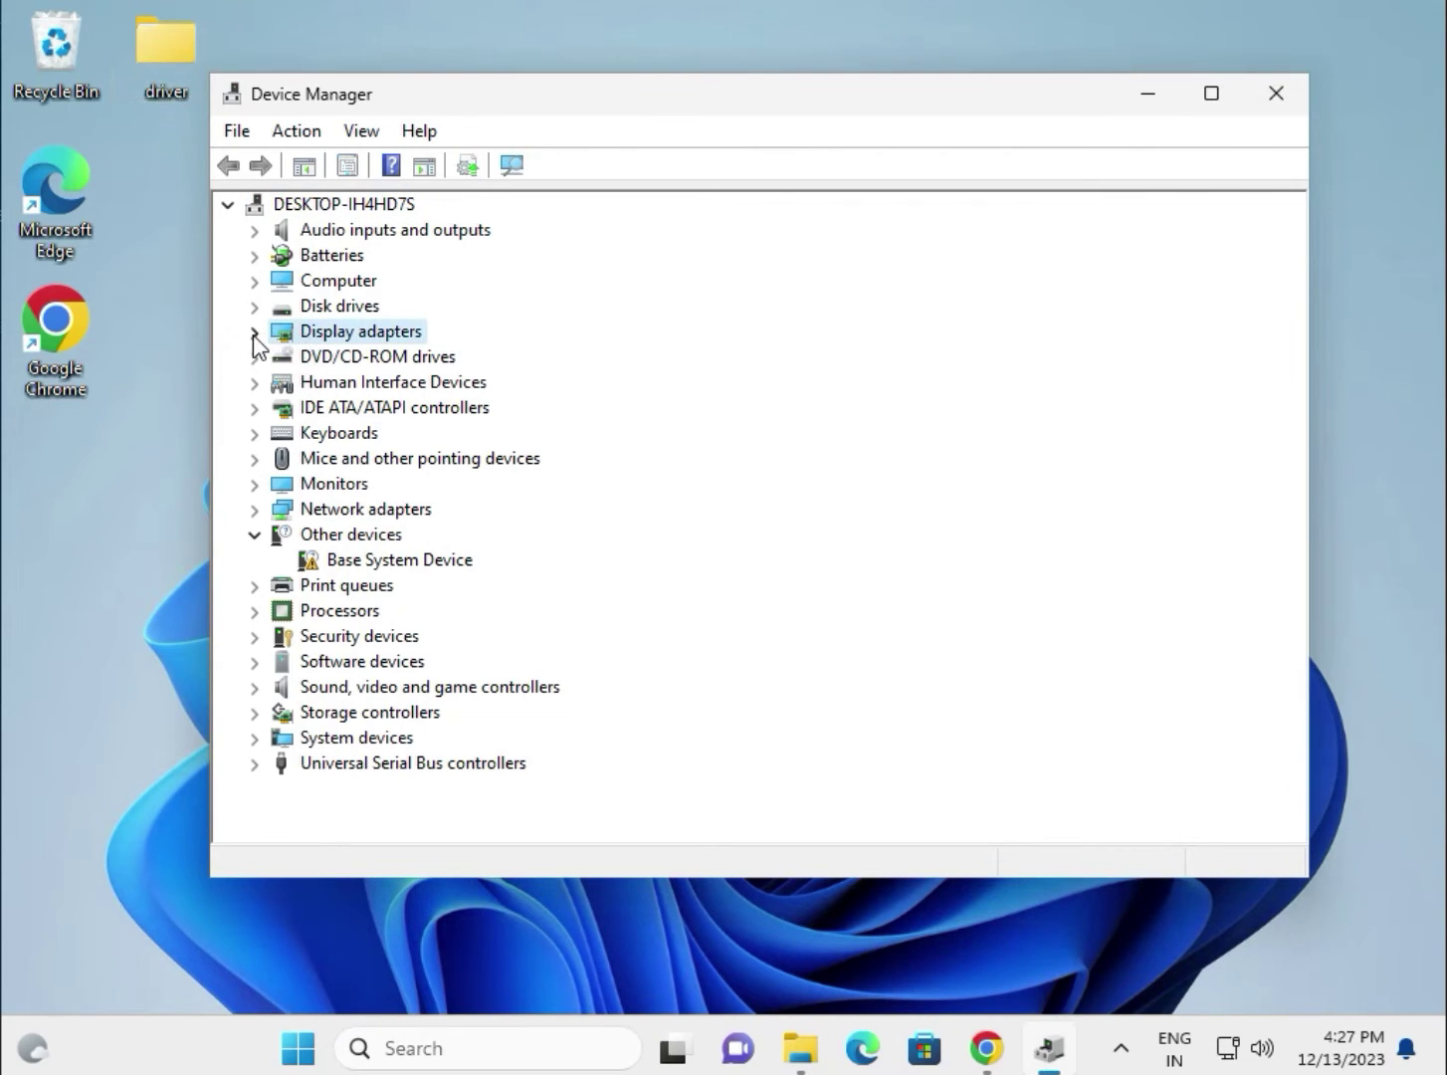
left_click(253, 333)
right_click(375, 360)
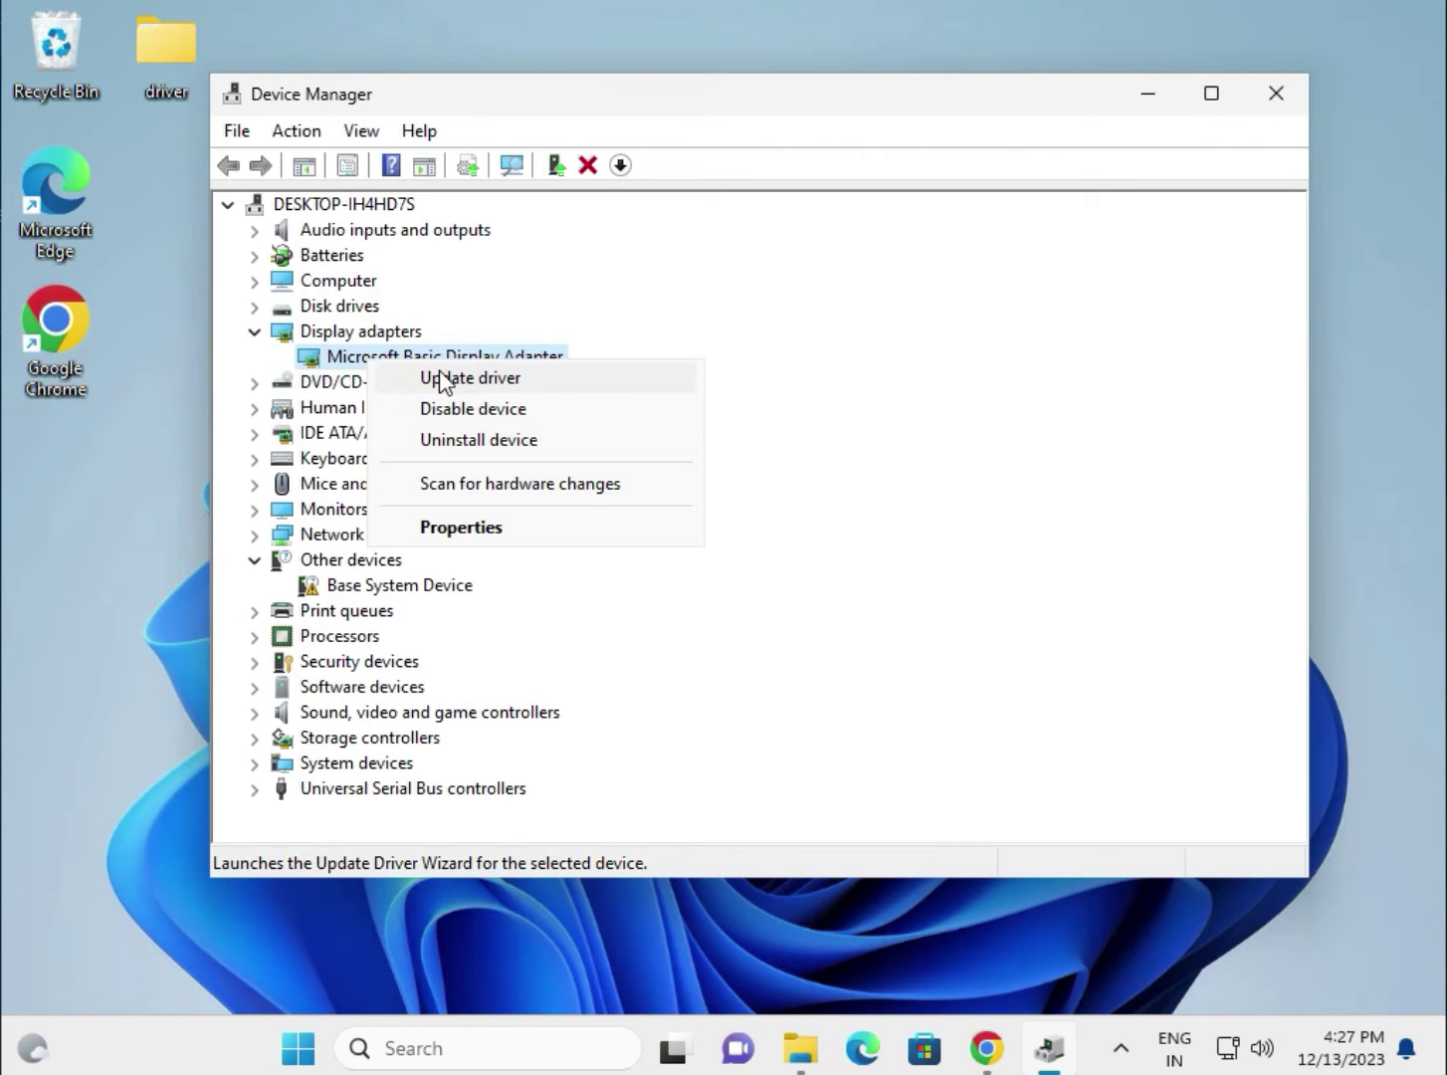
left_click(441, 379)
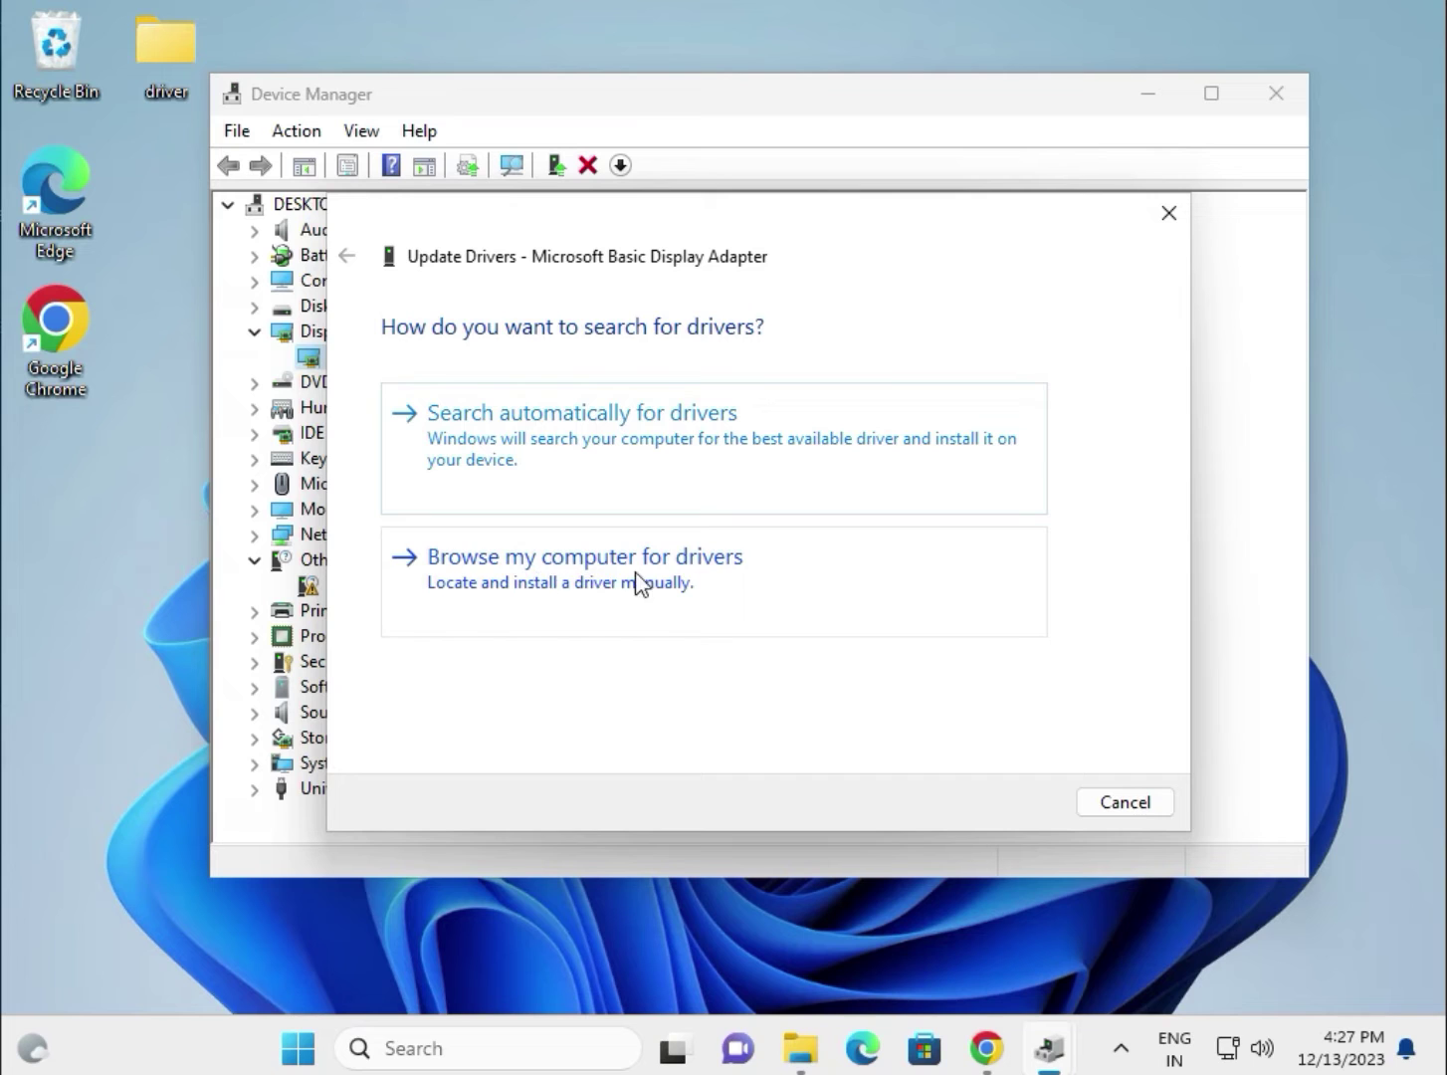
Step: Search the Desktop\driver folder for a display driver, then close the 'already installed' result
left_click(671, 581)
left_click(988, 442)
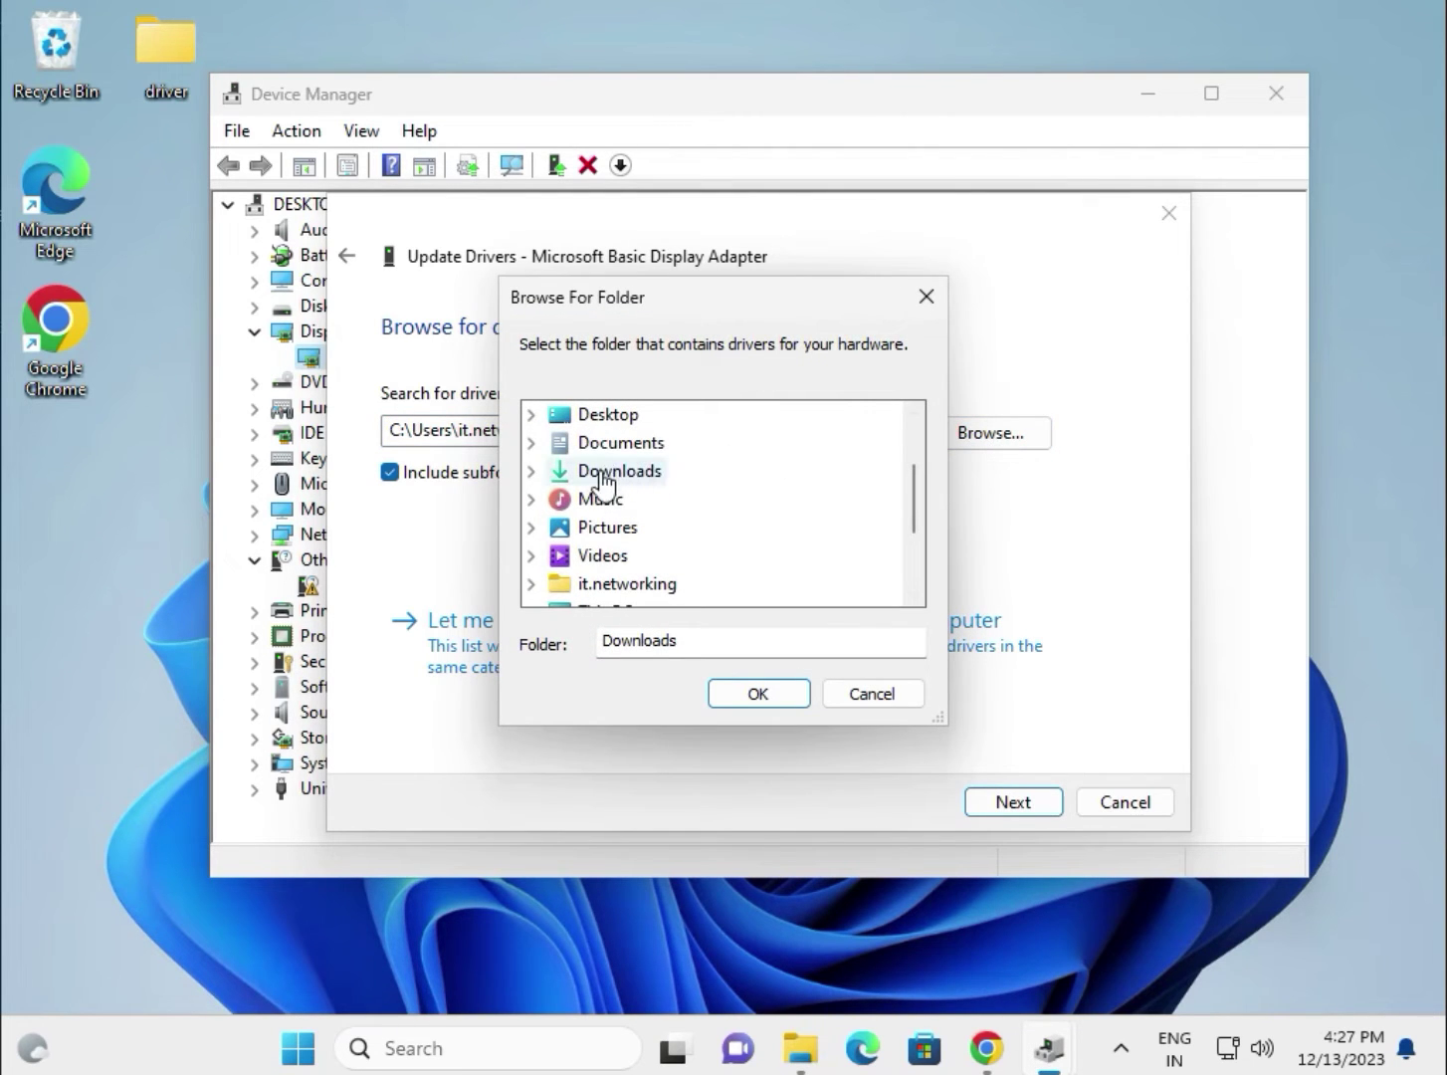
left_click(603, 426)
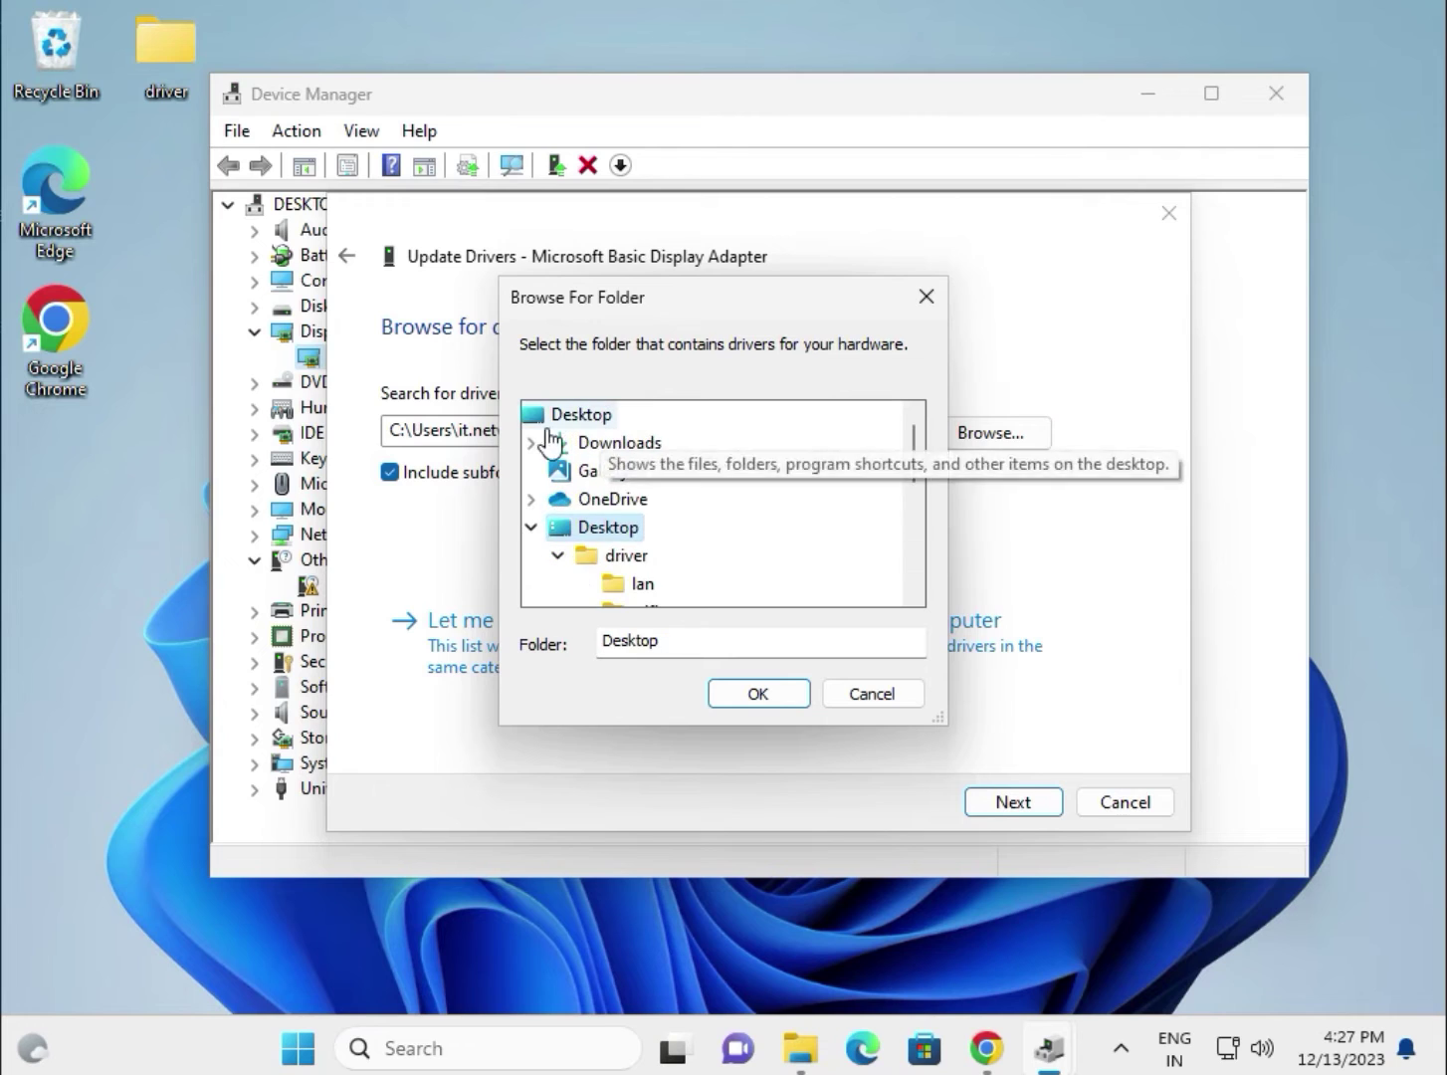
left_click(625, 561)
scroll(622, 565, "down", 1)
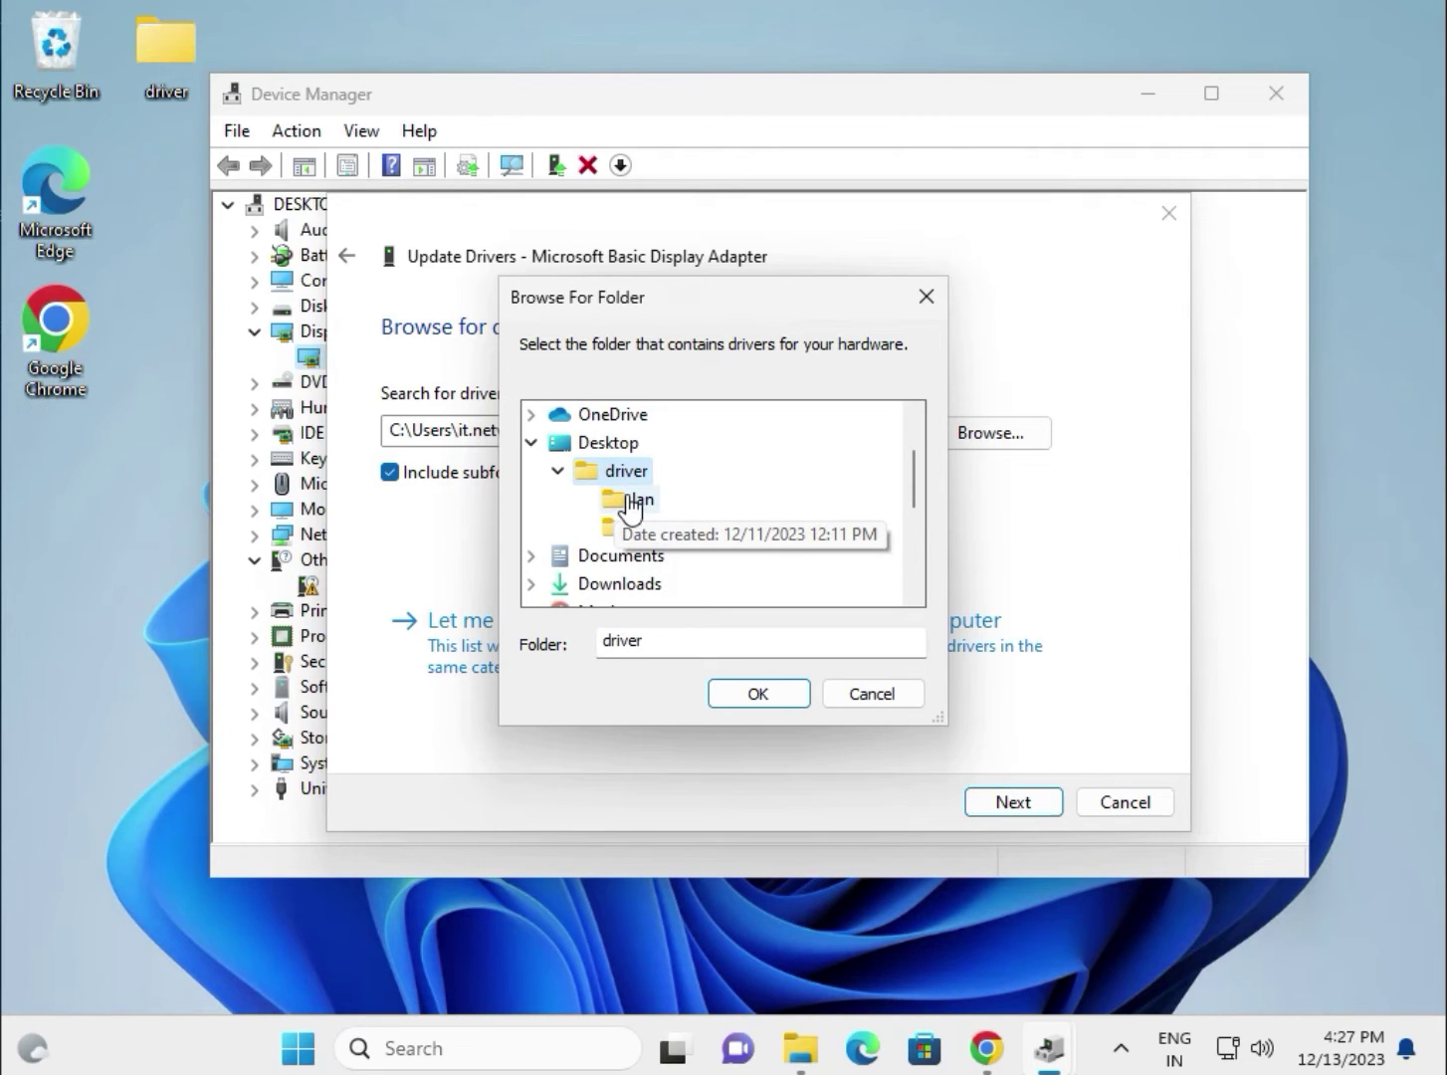
left_click(763, 694)
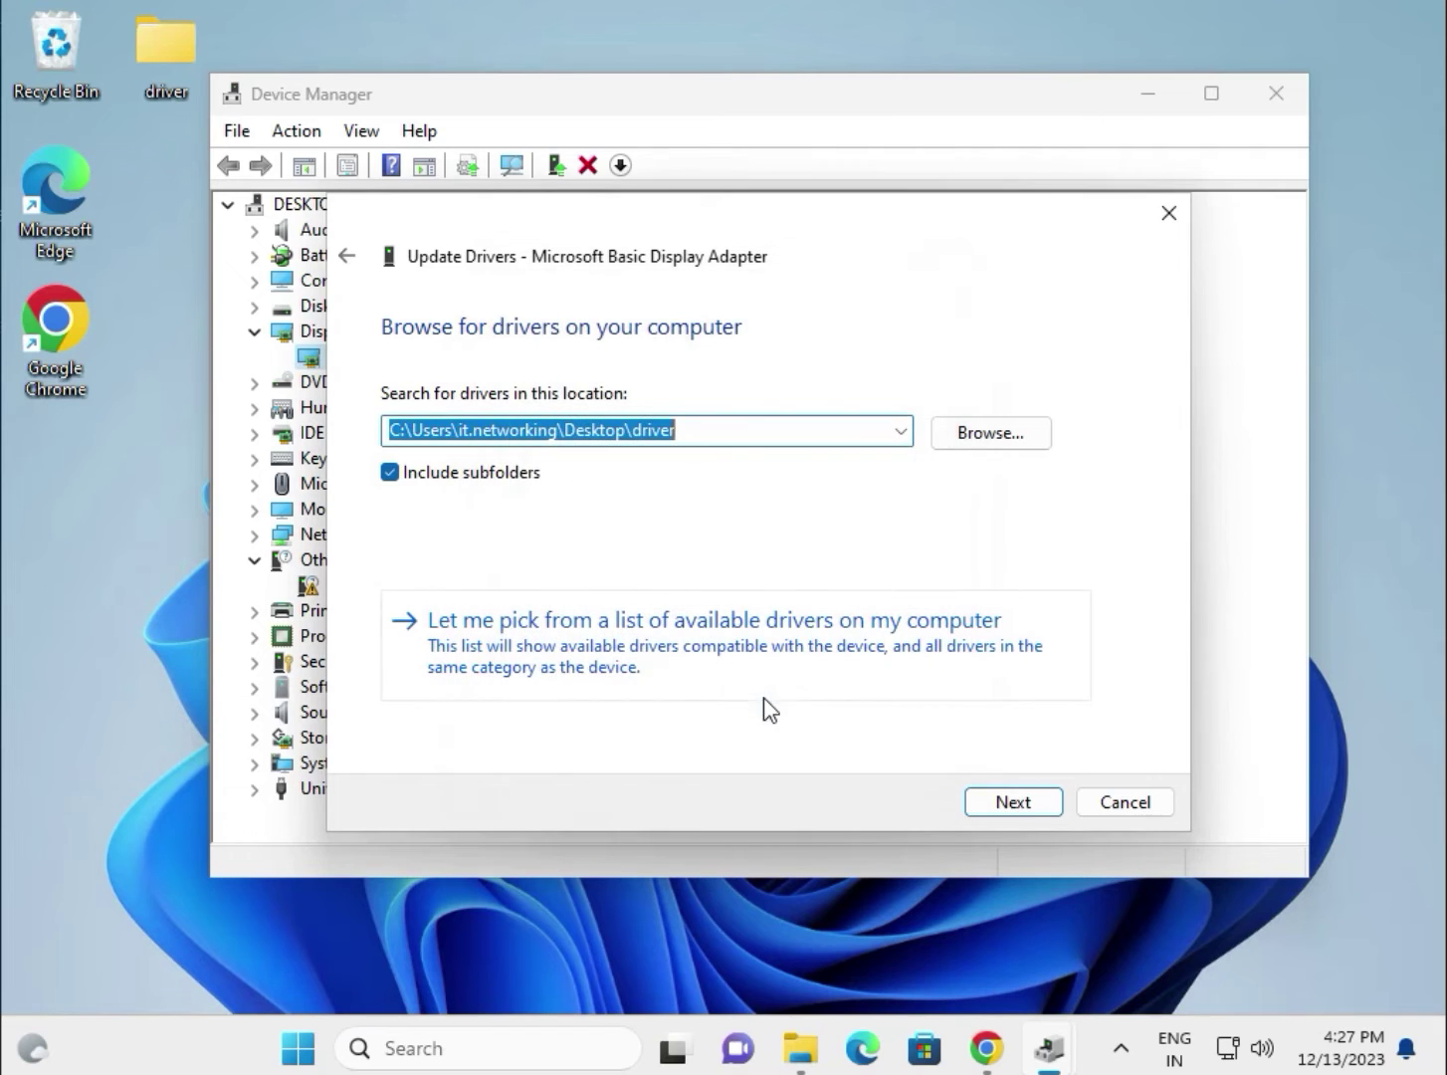
left_click(1027, 803)
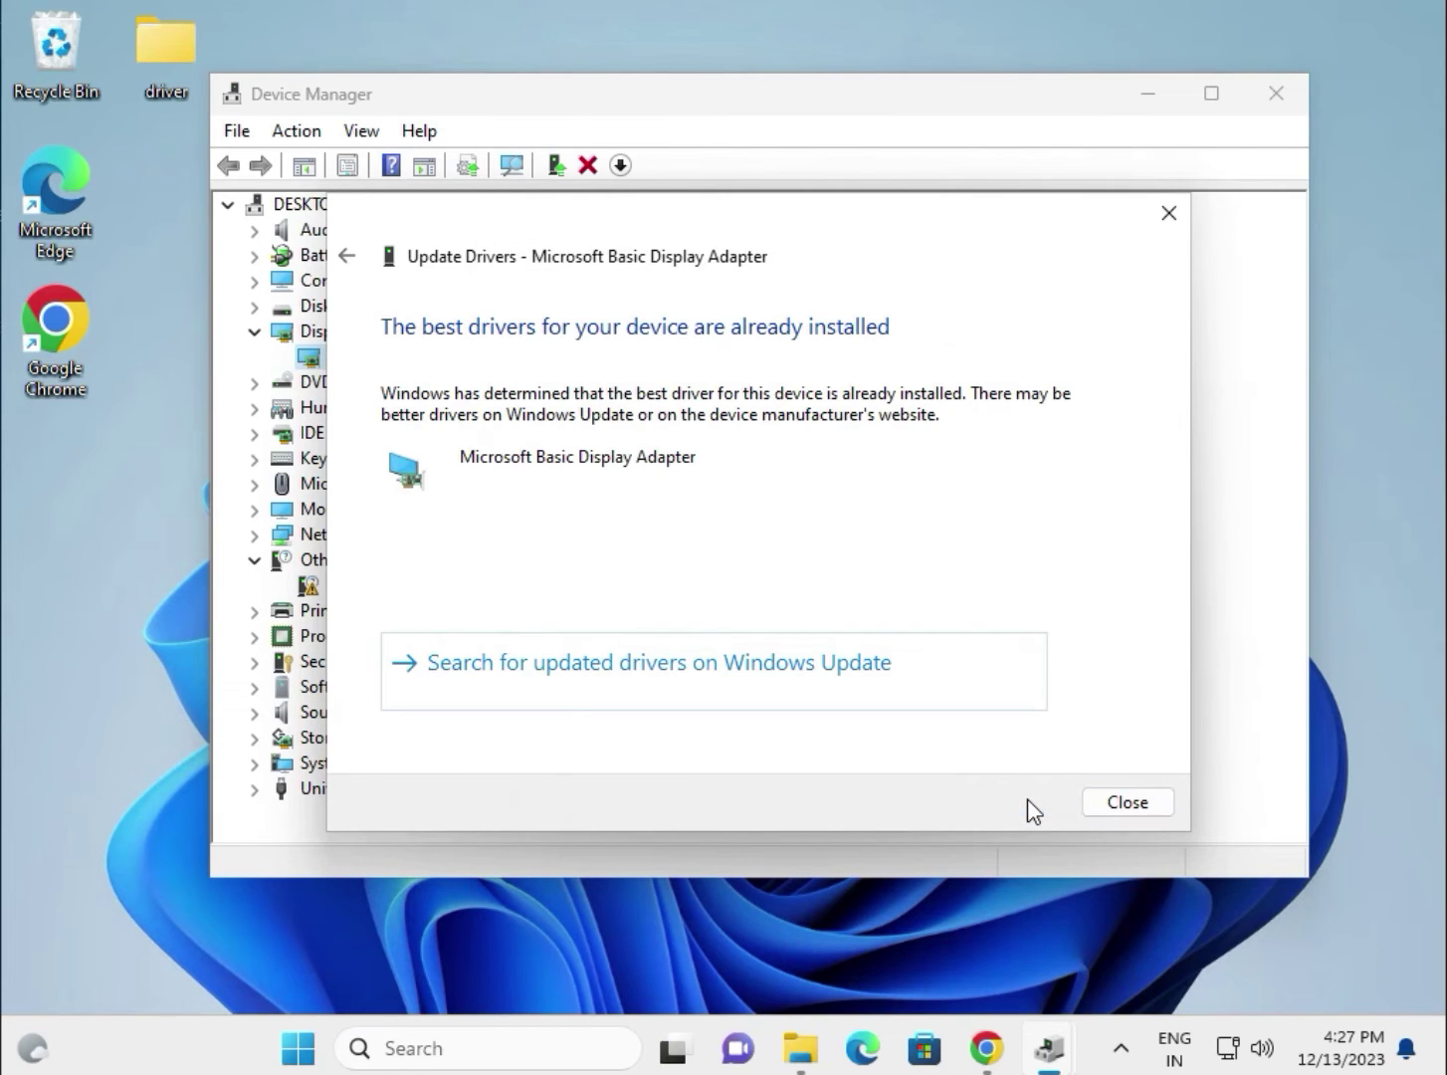
left_click(1104, 804)
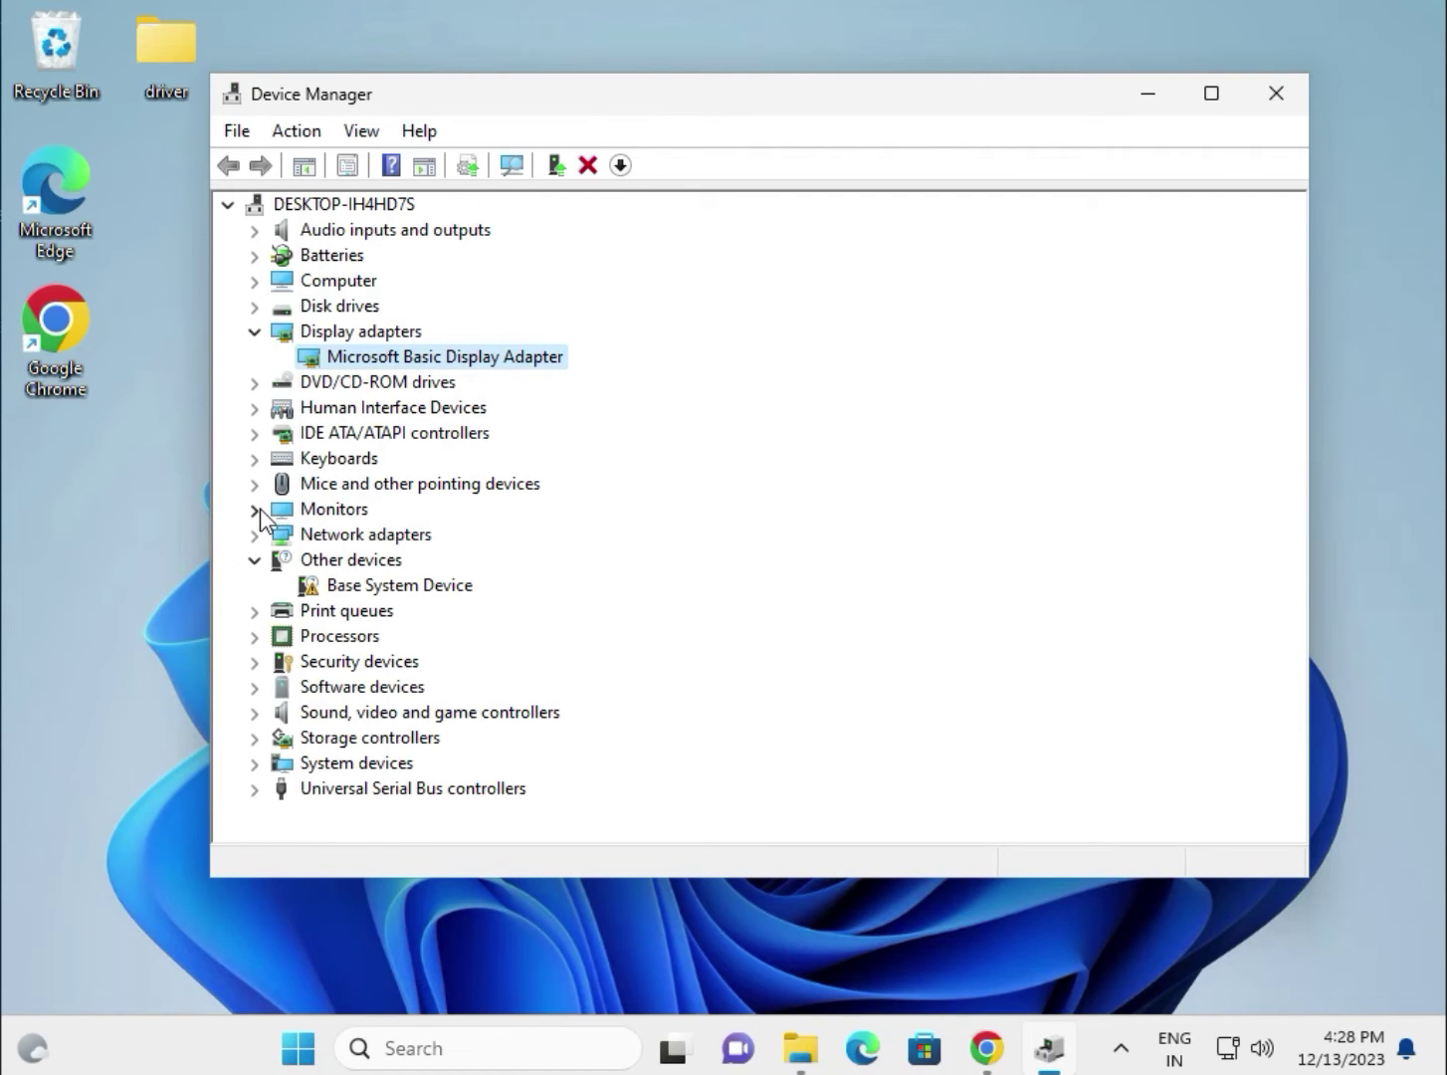
Step: Expand Network adapters and start a driver update for the Intel(R) PRO/1000 MT Desktop Adapter
left_click(255, 535)
left_click(415, 566)
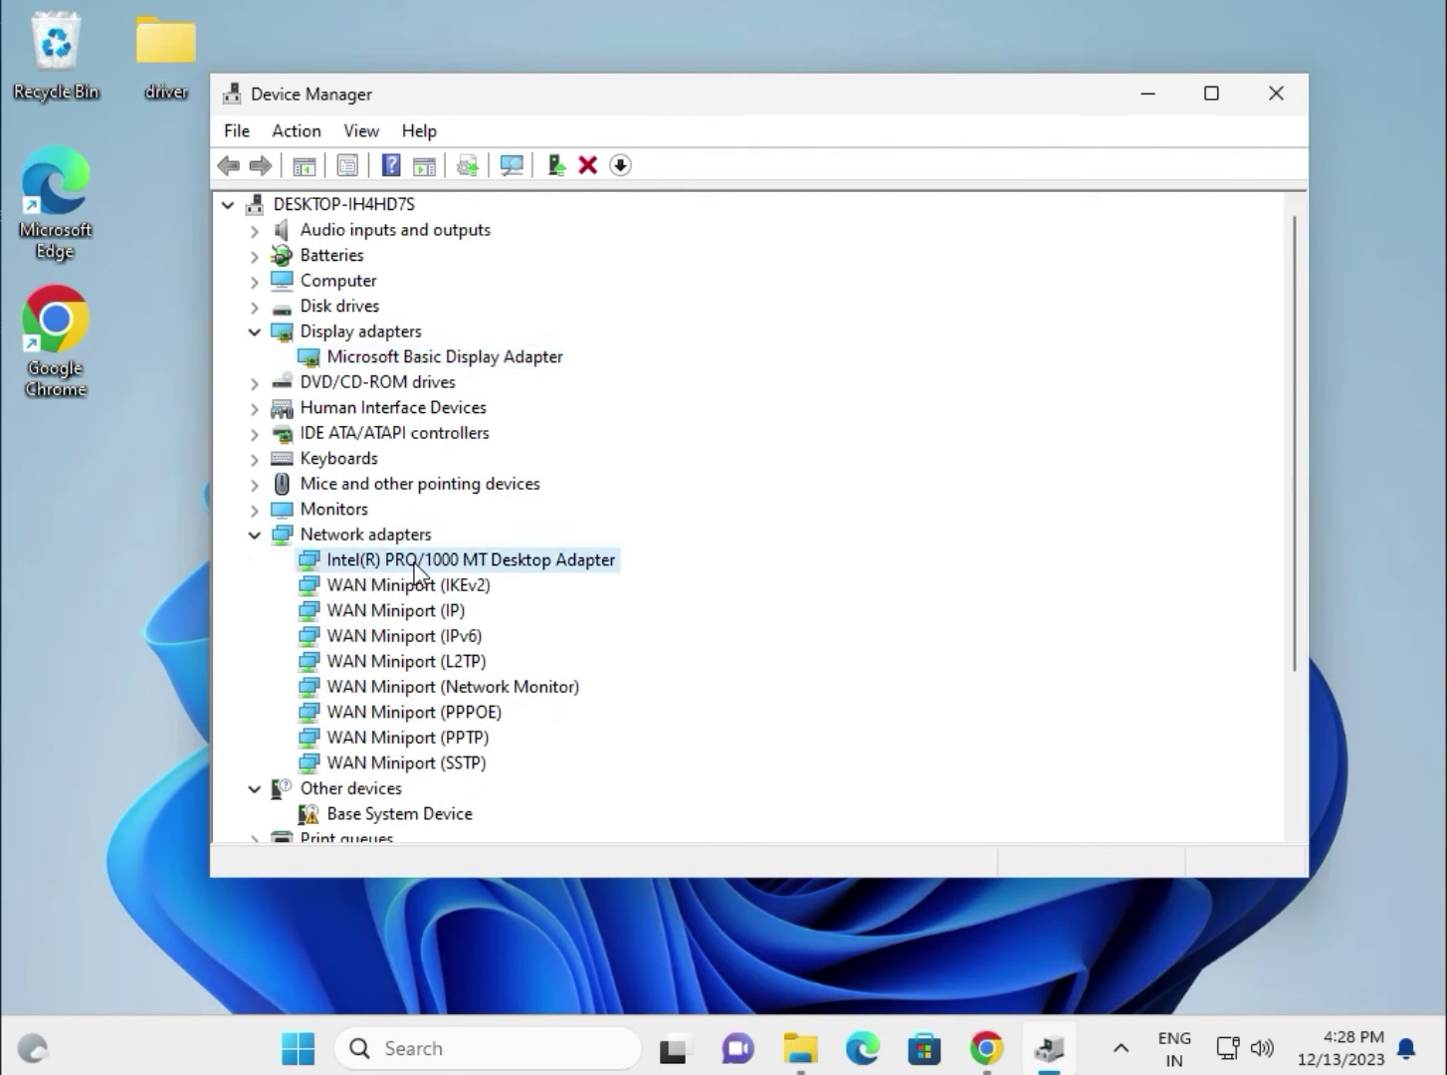
right_click(423, 564)
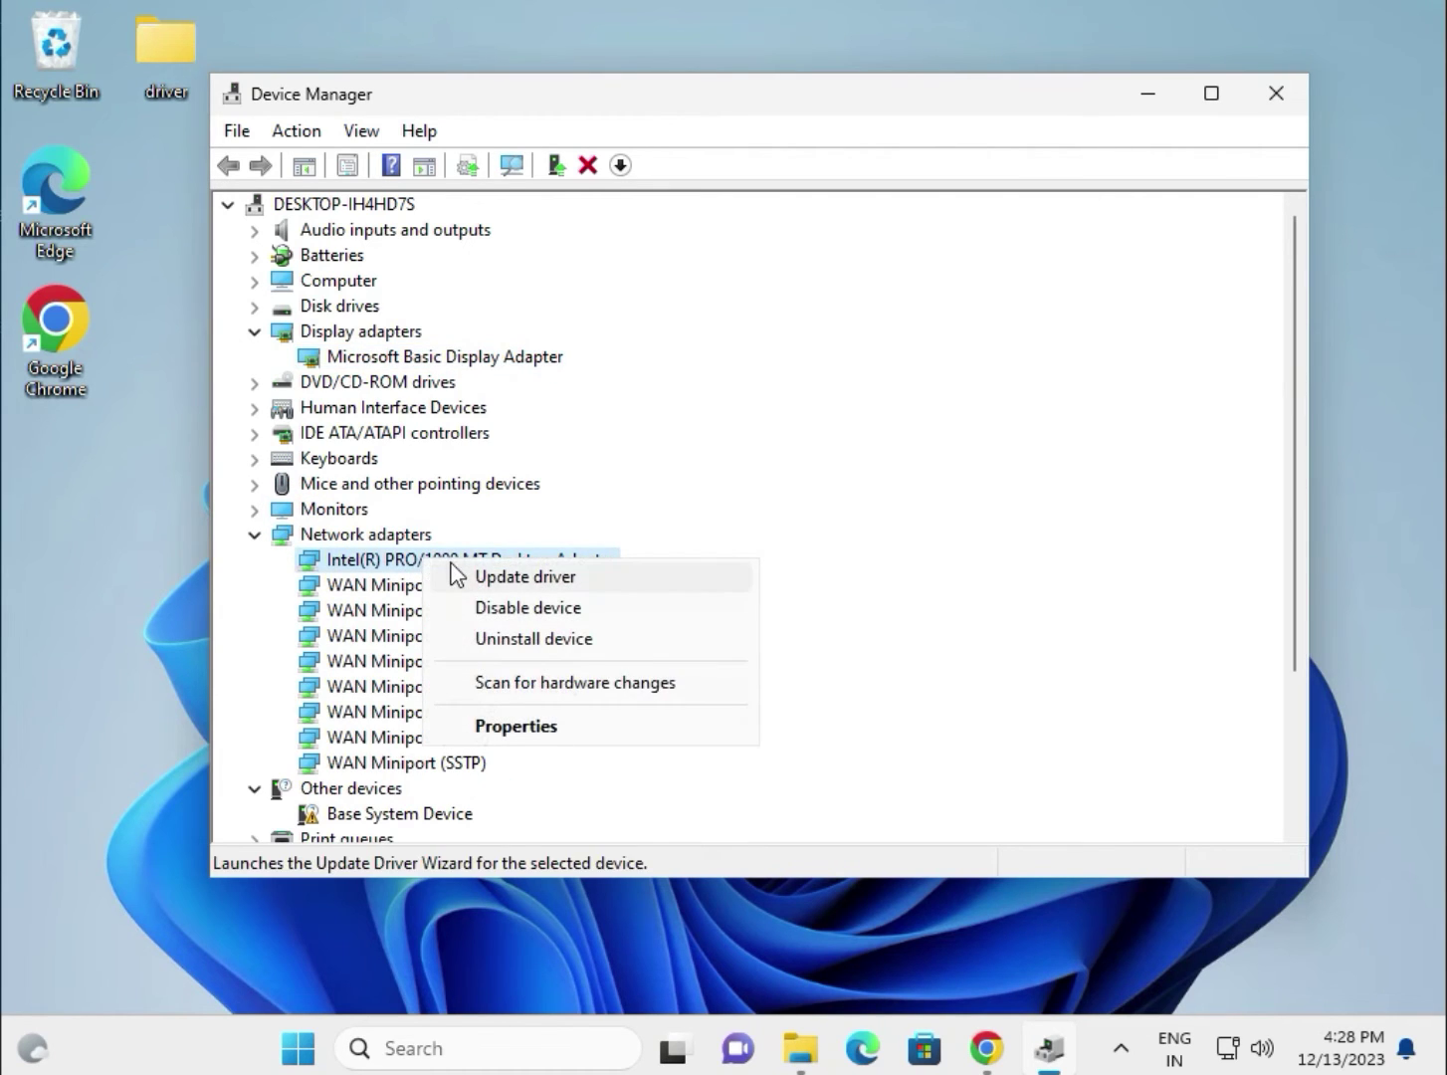
left_click(610, 587)
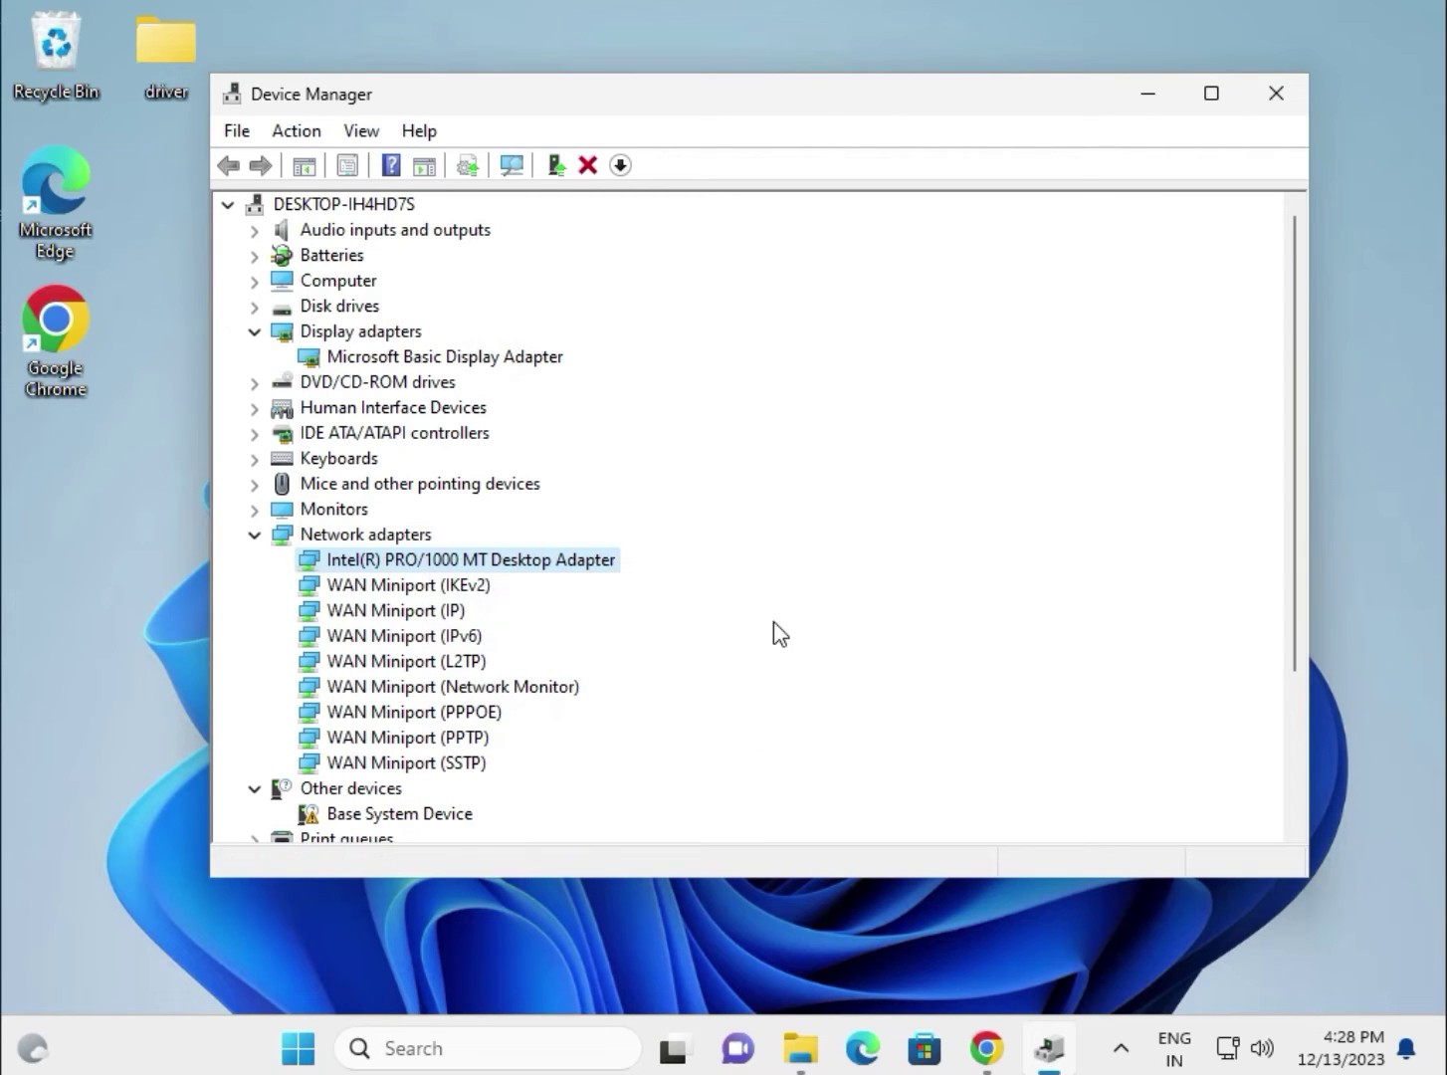
right_click(585, 574)
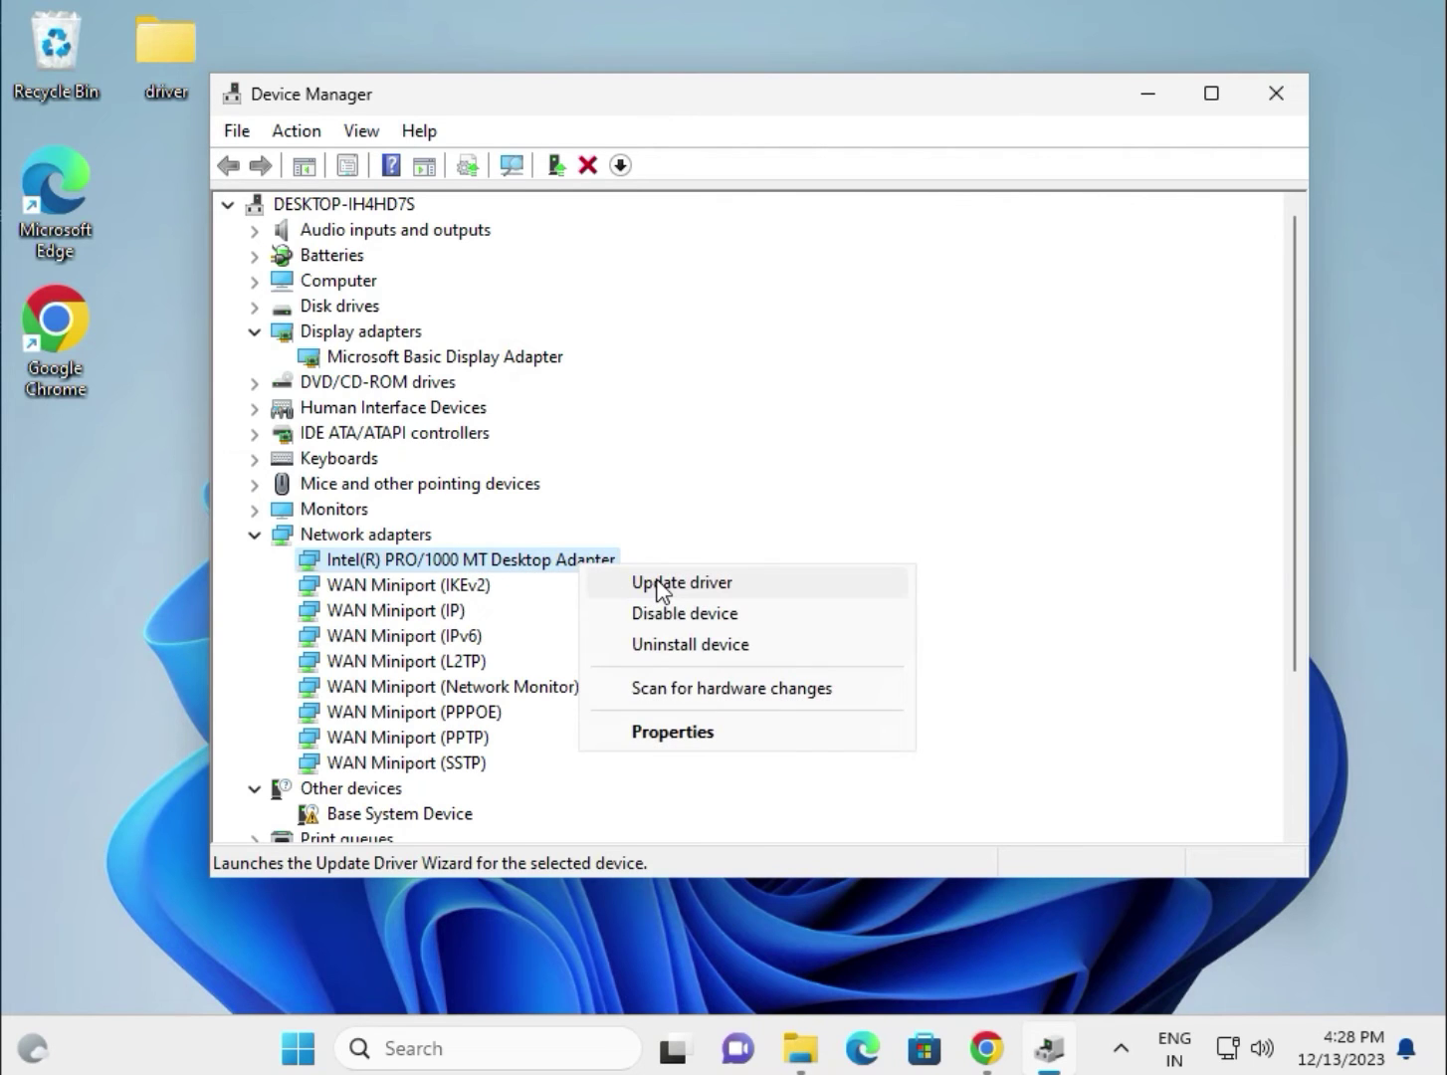
left_click(655, 583)
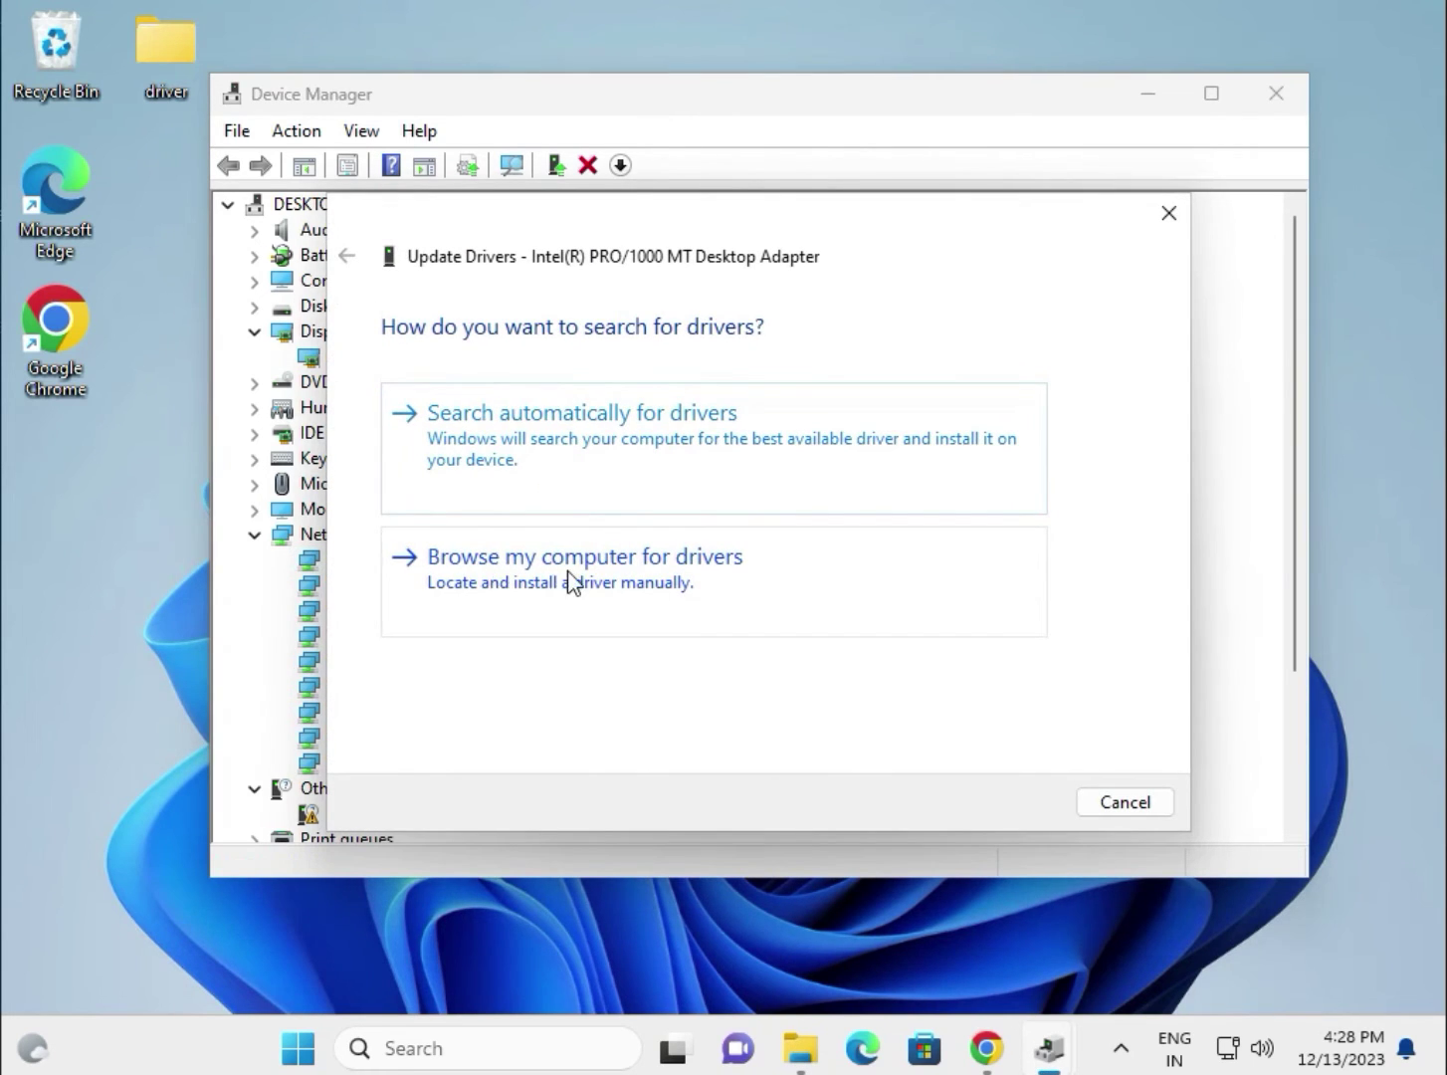
Step: Search the desktop driver folder for a network driver, then close the 'already installed' result
left_click(649, 582)
left_click(970, 434)
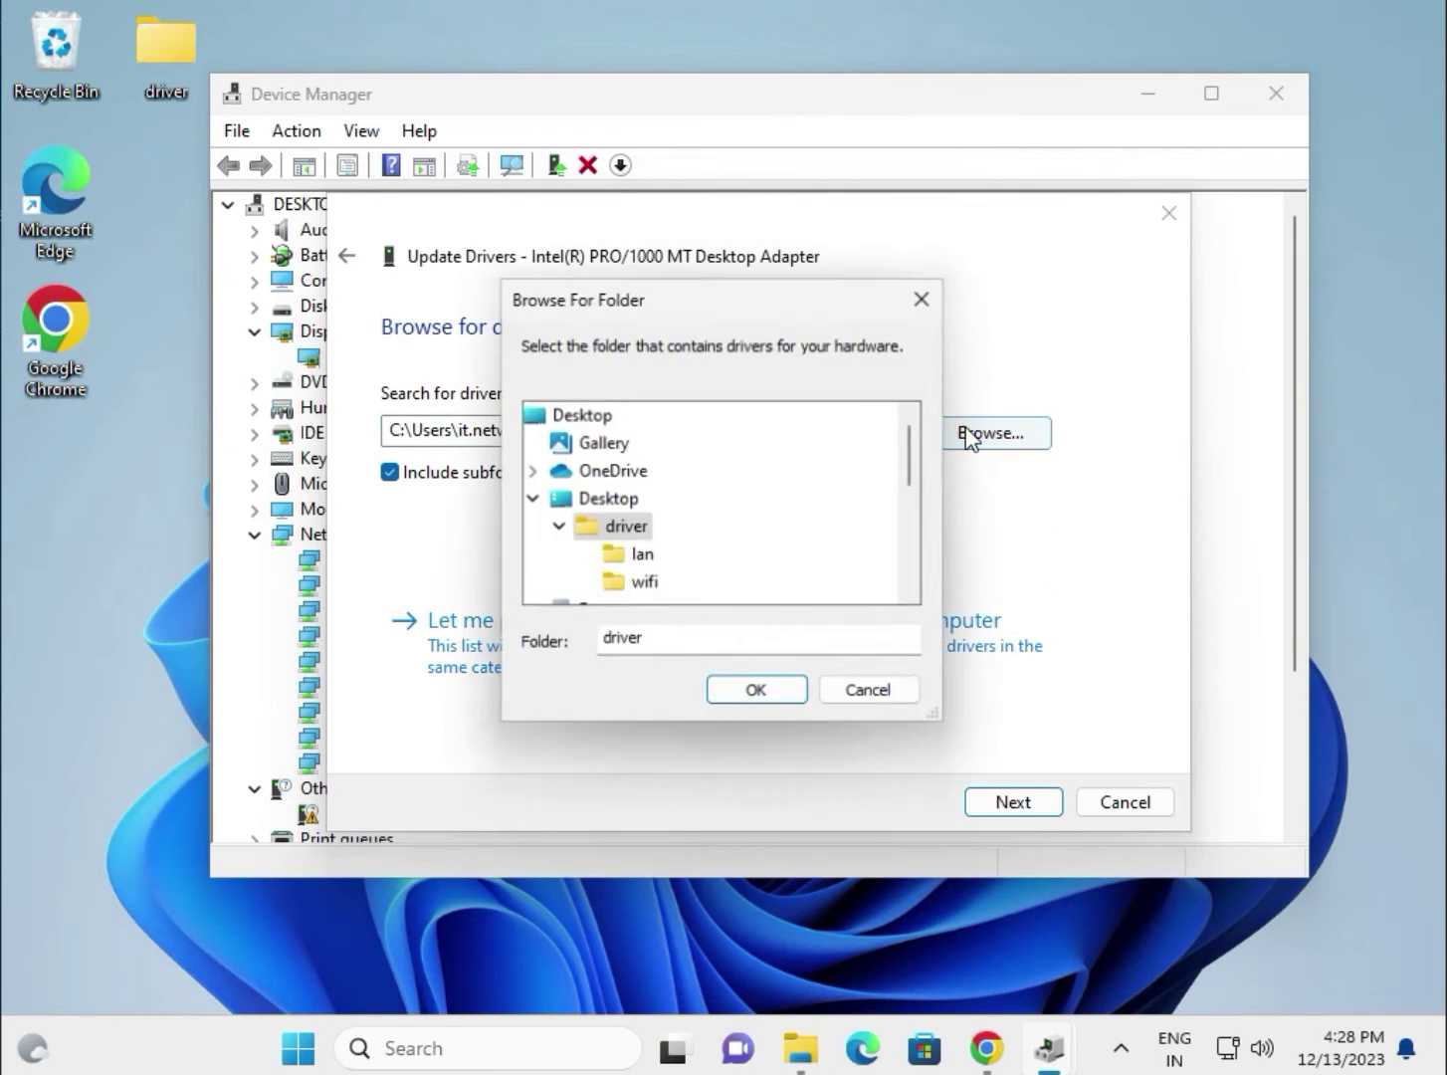
left_click(755, 693)
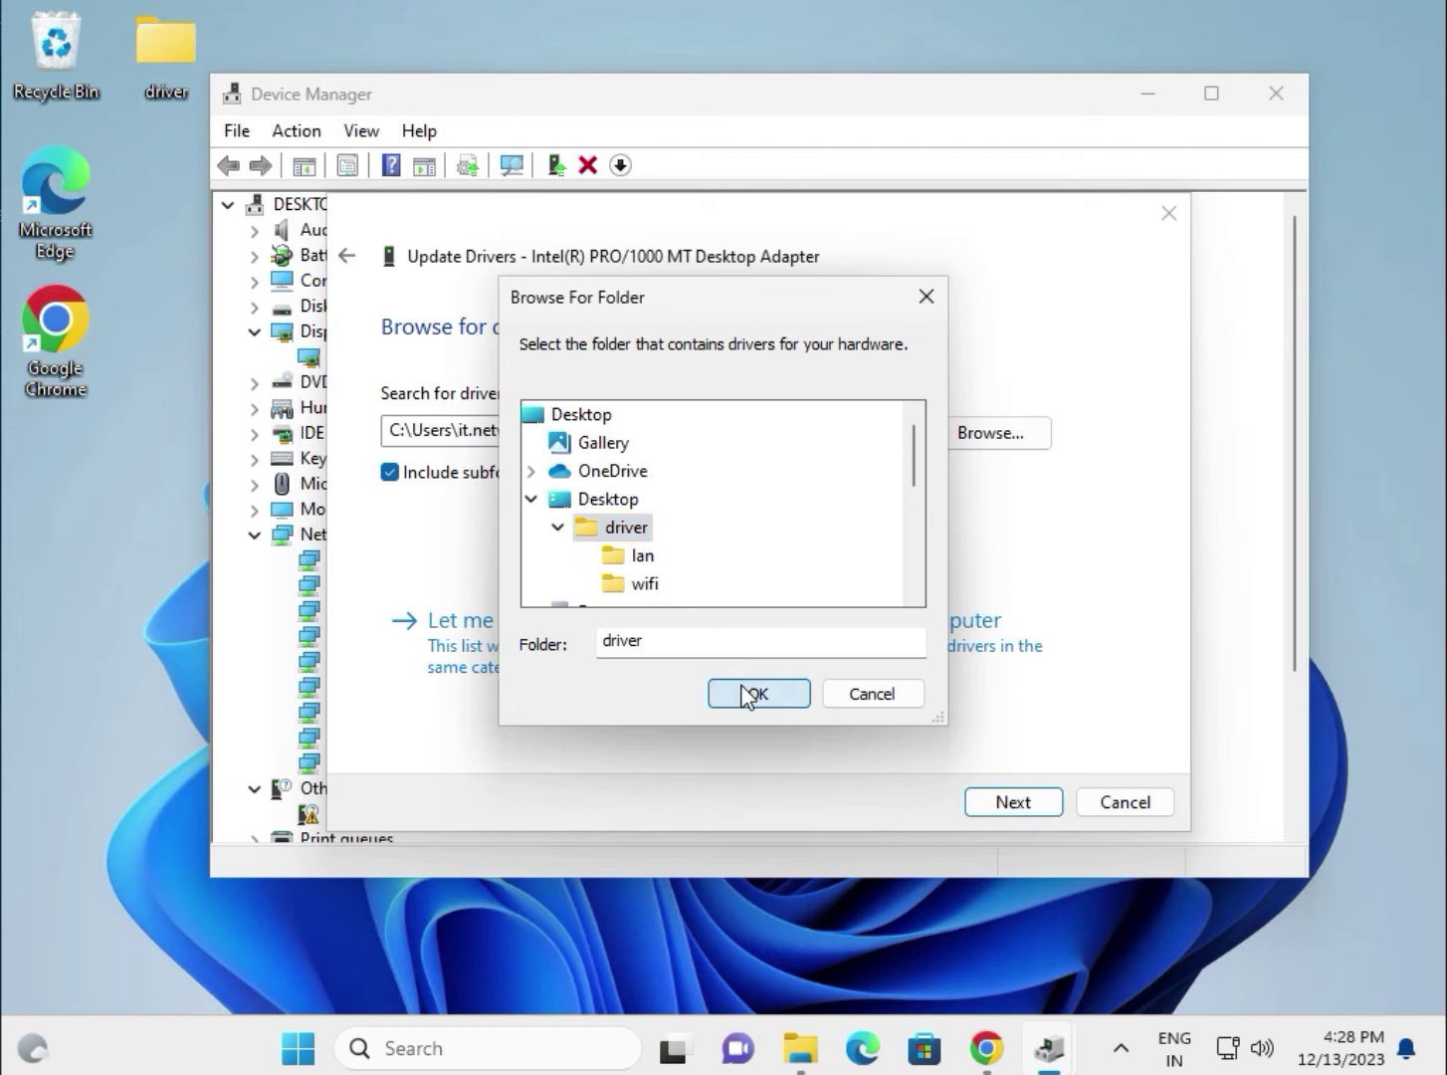
left_click(1021, 803)
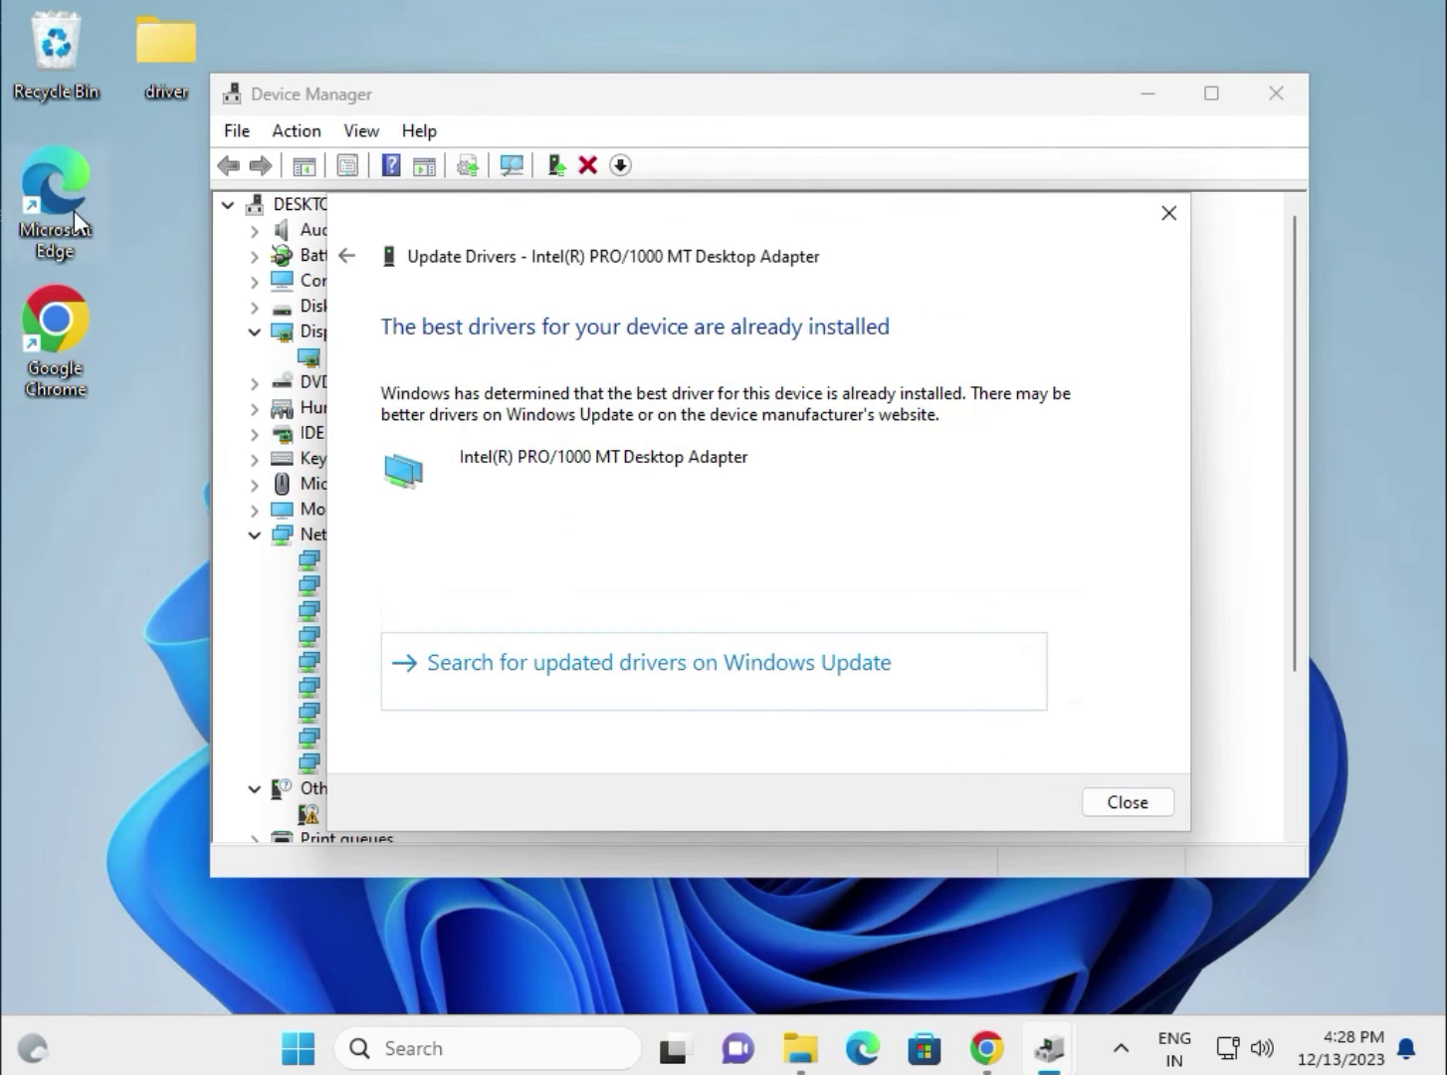
left_click(151, 54)
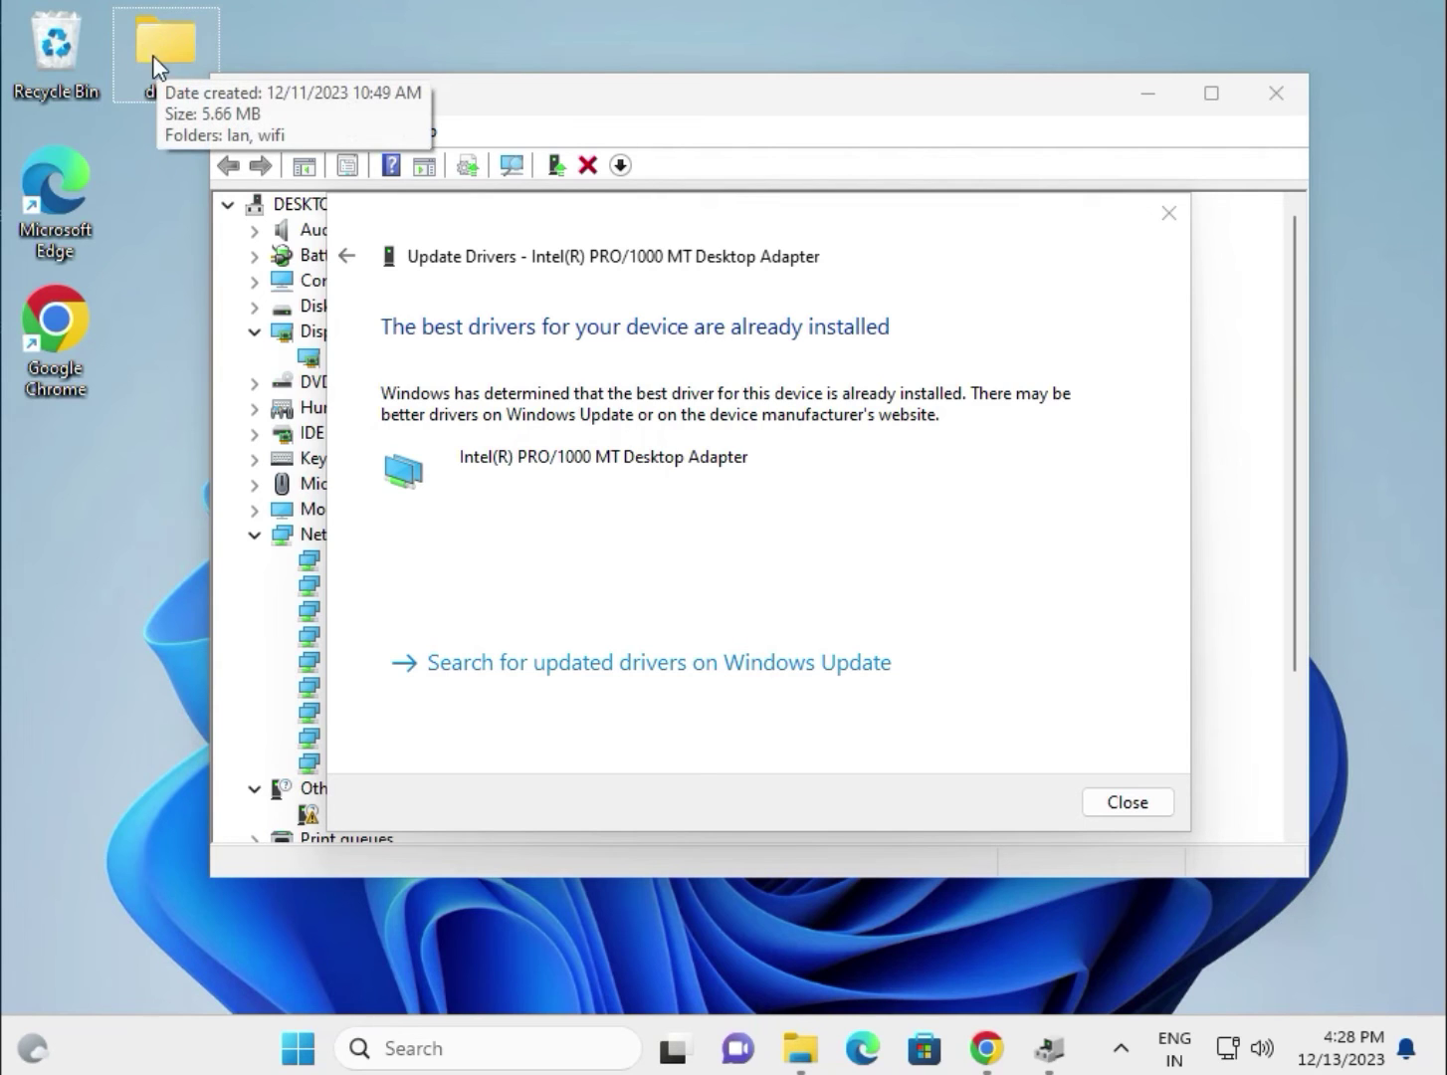
left_click(1126, 804)
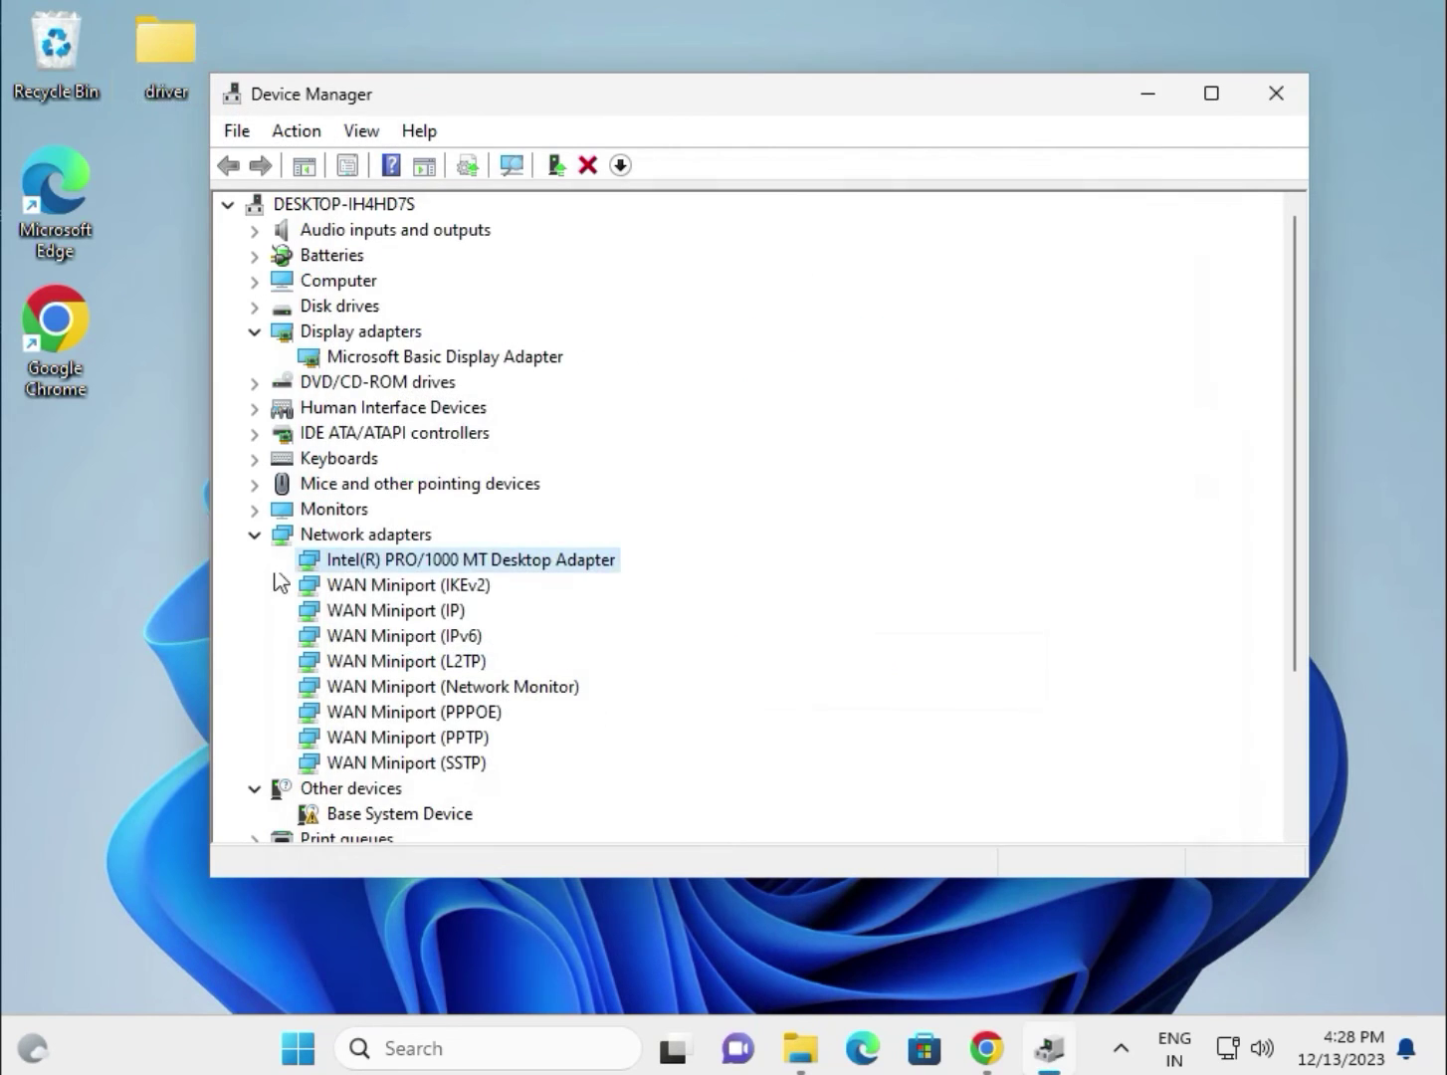
Step: Expand Processors and start a driver update for the first Intel Core i3-6098P CPU
scroll(413, 609, "down", 3)
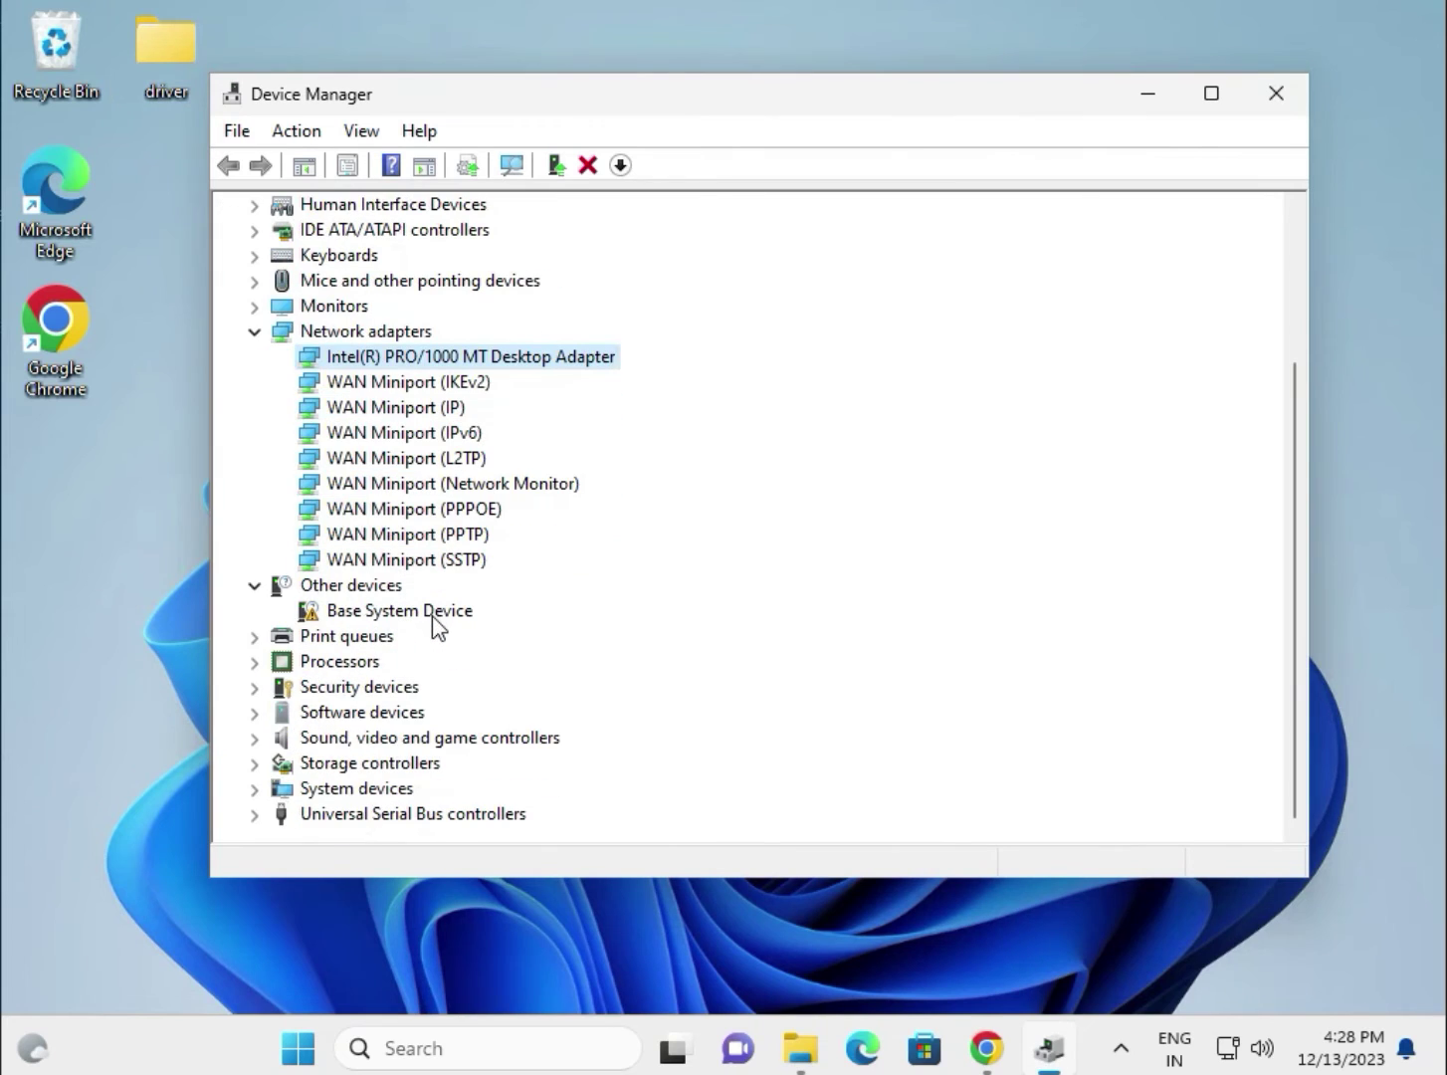
left_click(257, 662)
left_click(469, 687)
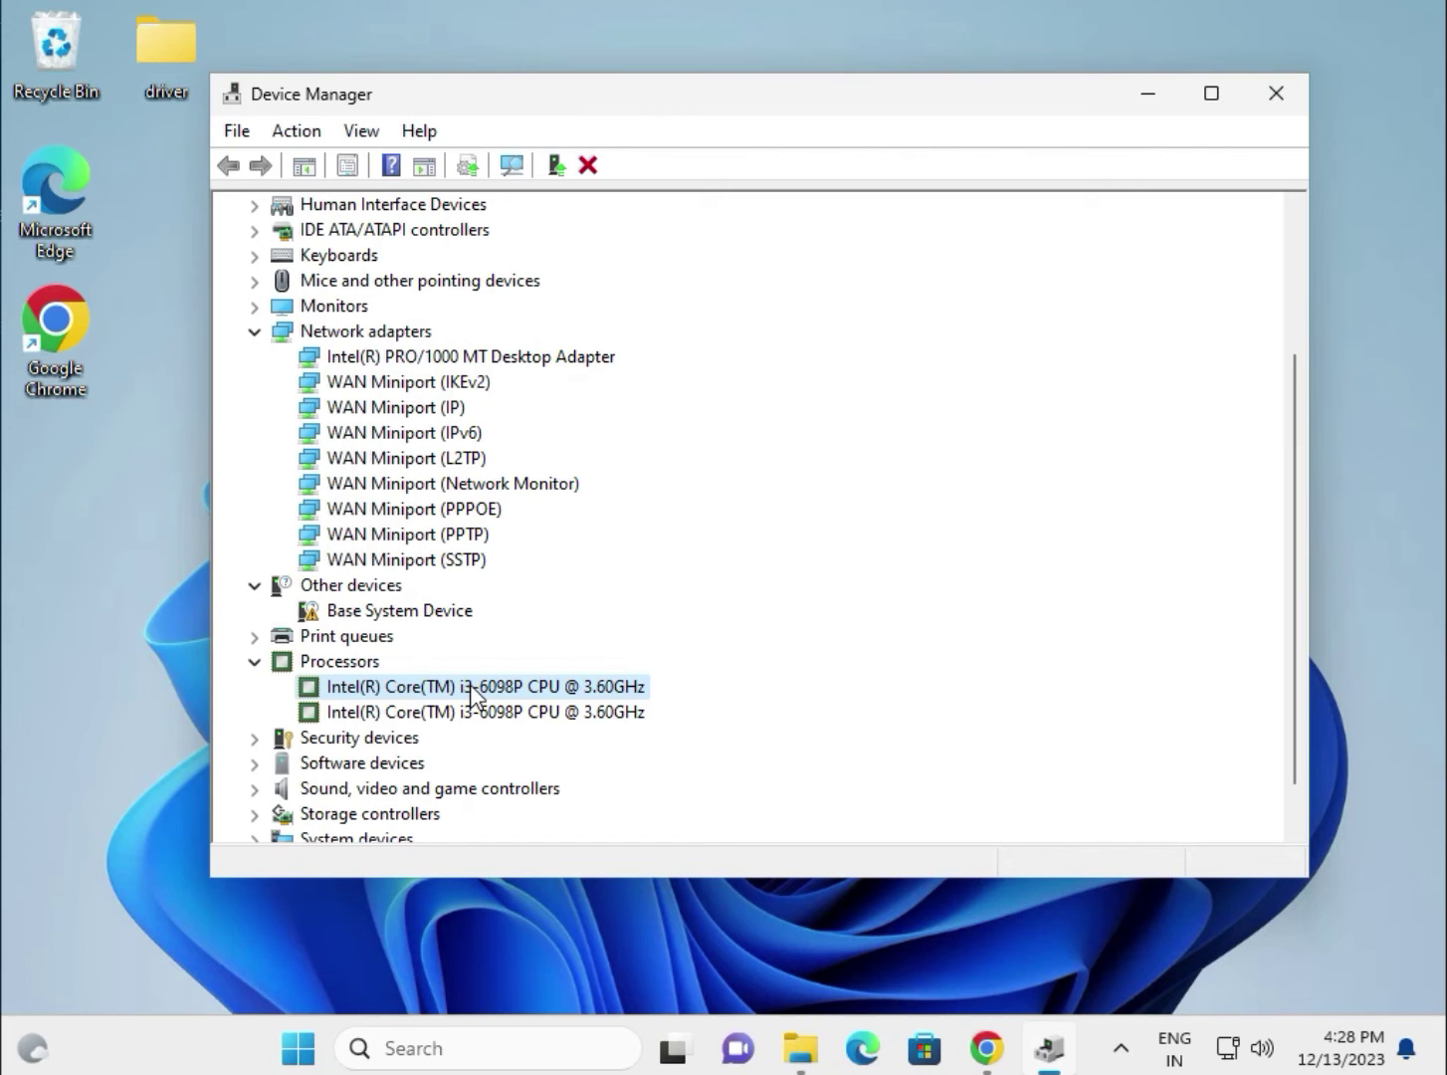
right_click(472, 694)
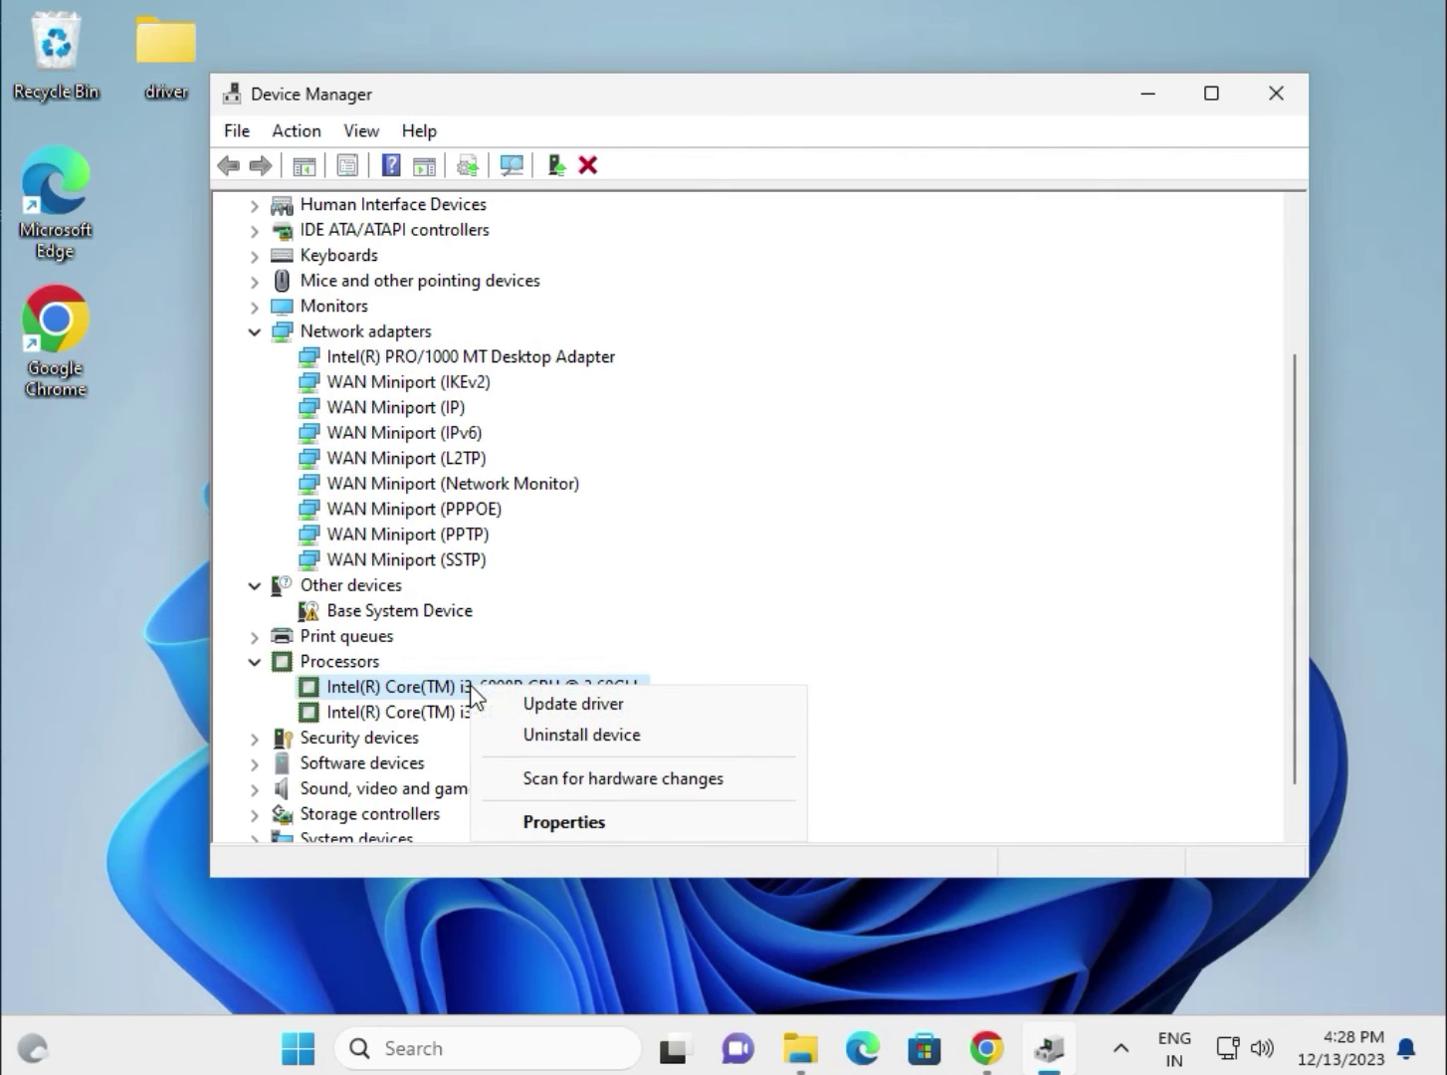
left_click(534, 704)
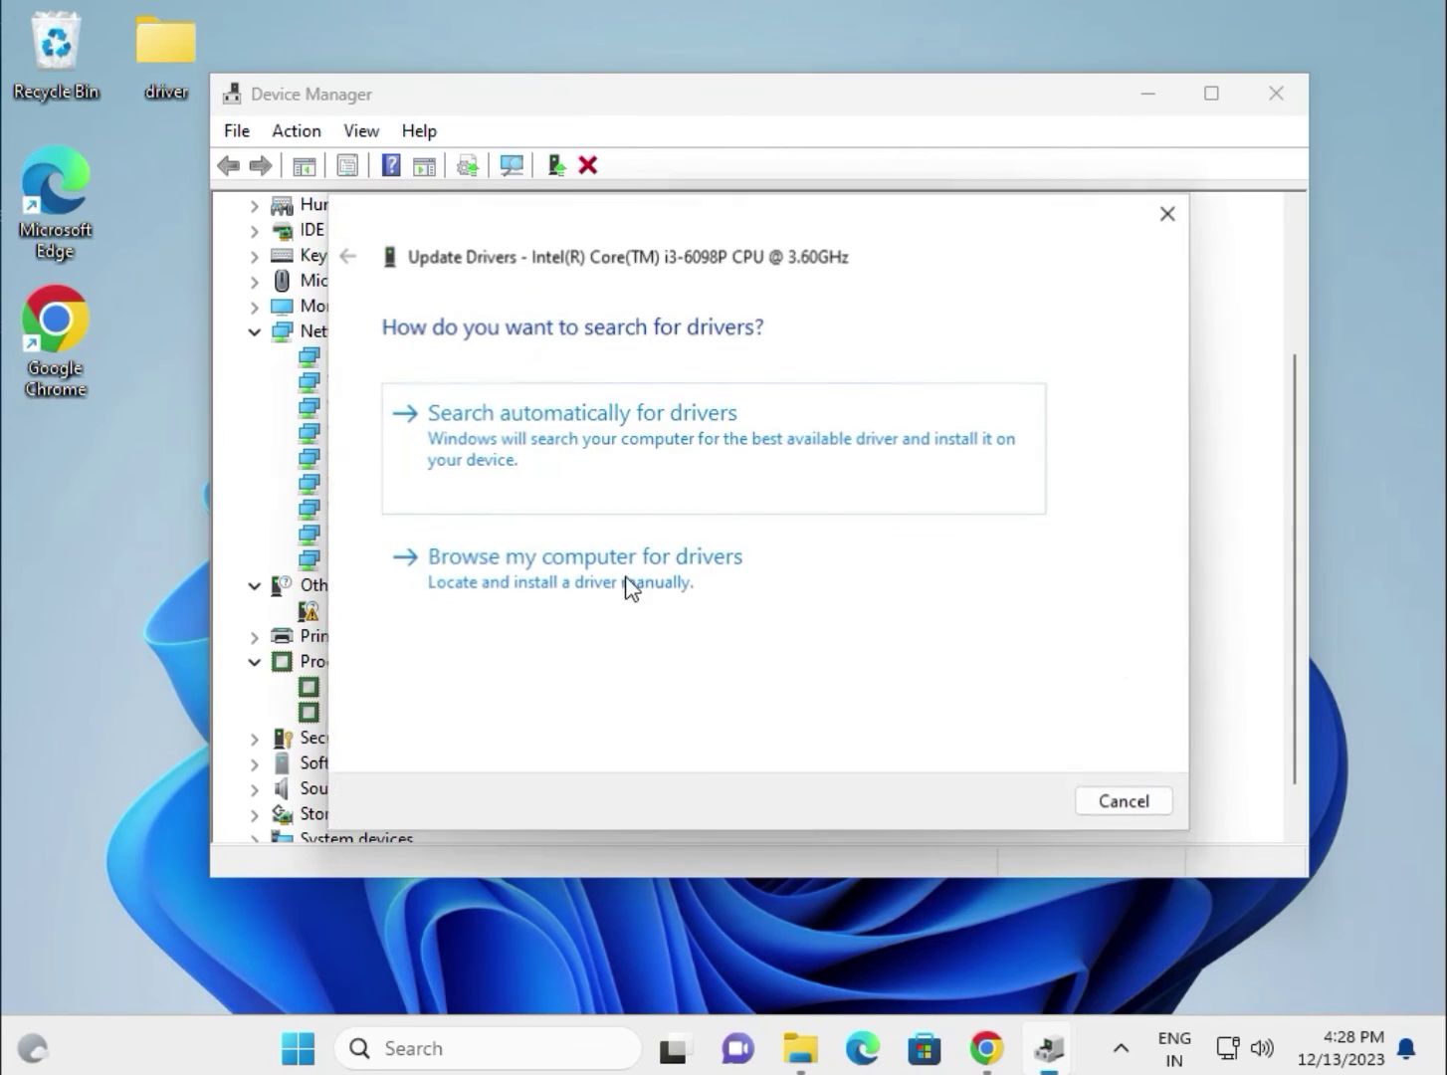
Step: Search the desktop driver folder for a CPU driver, then close the 'already installed' result
left_click(614, 573)
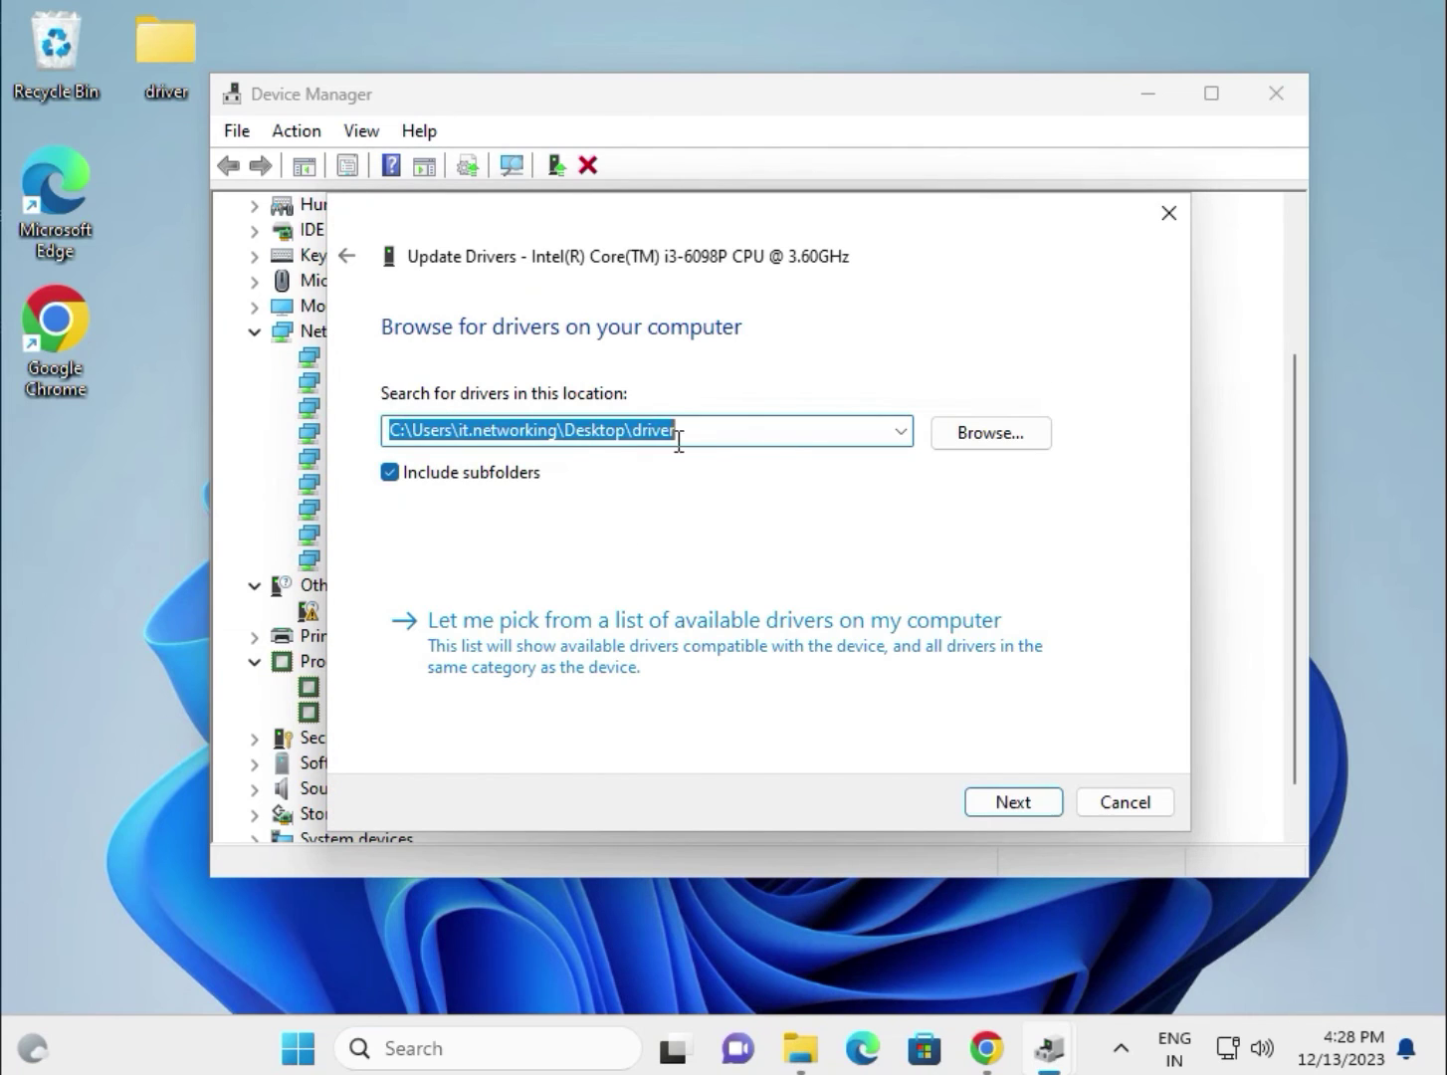
left_click(552, 432)
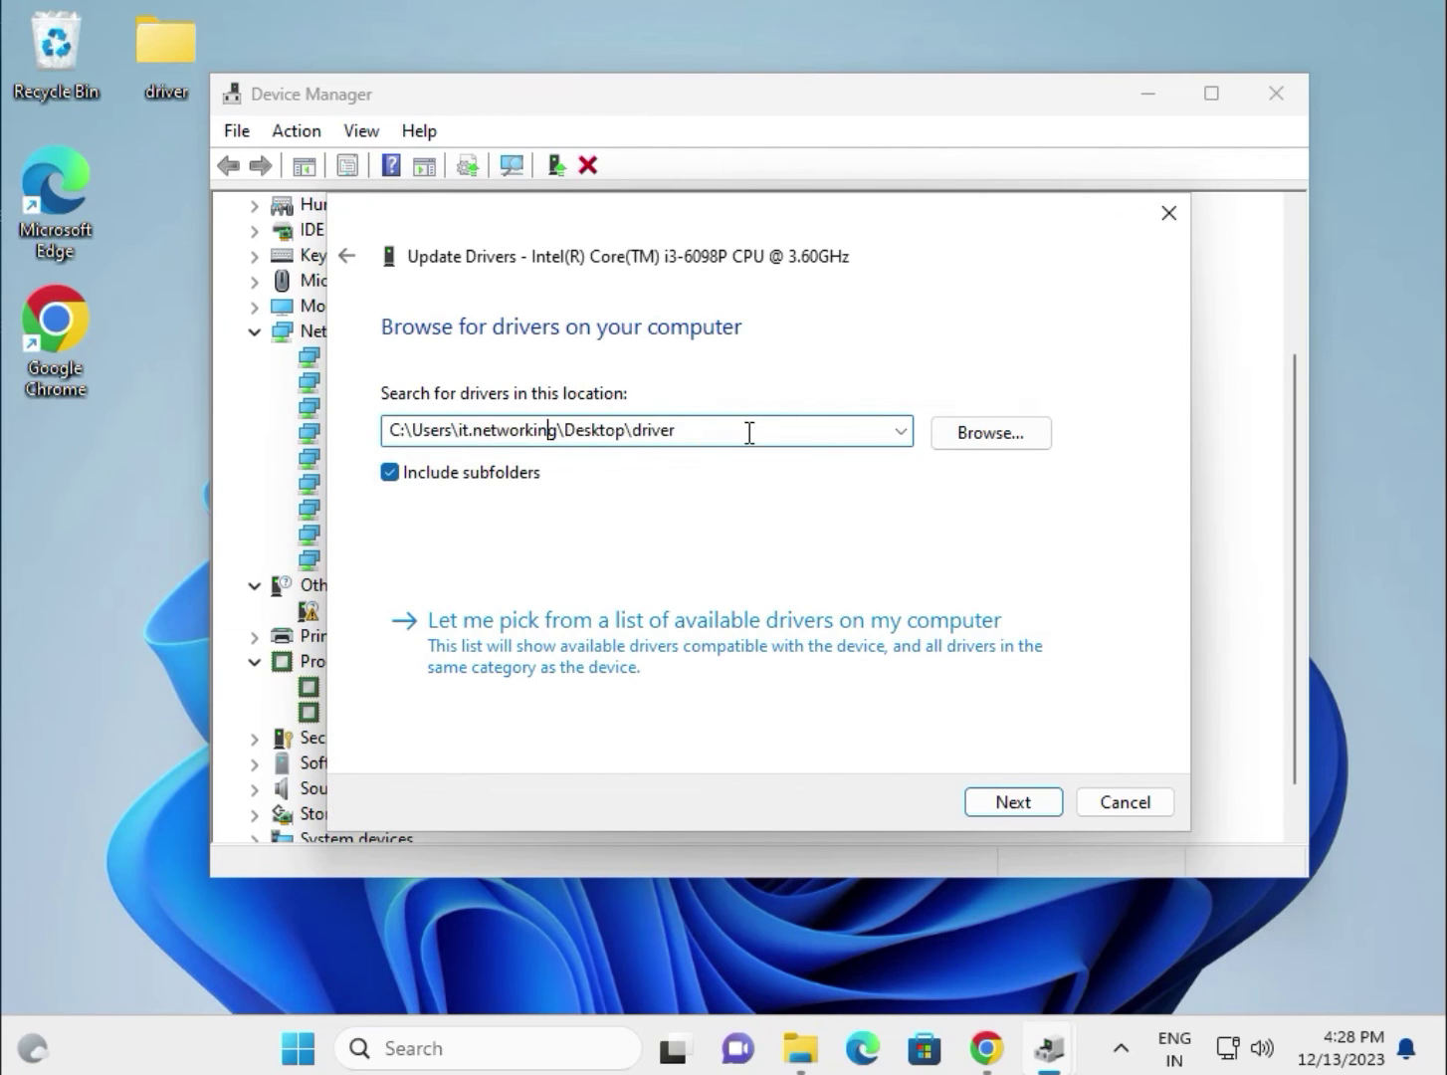
left_click(975, 440)
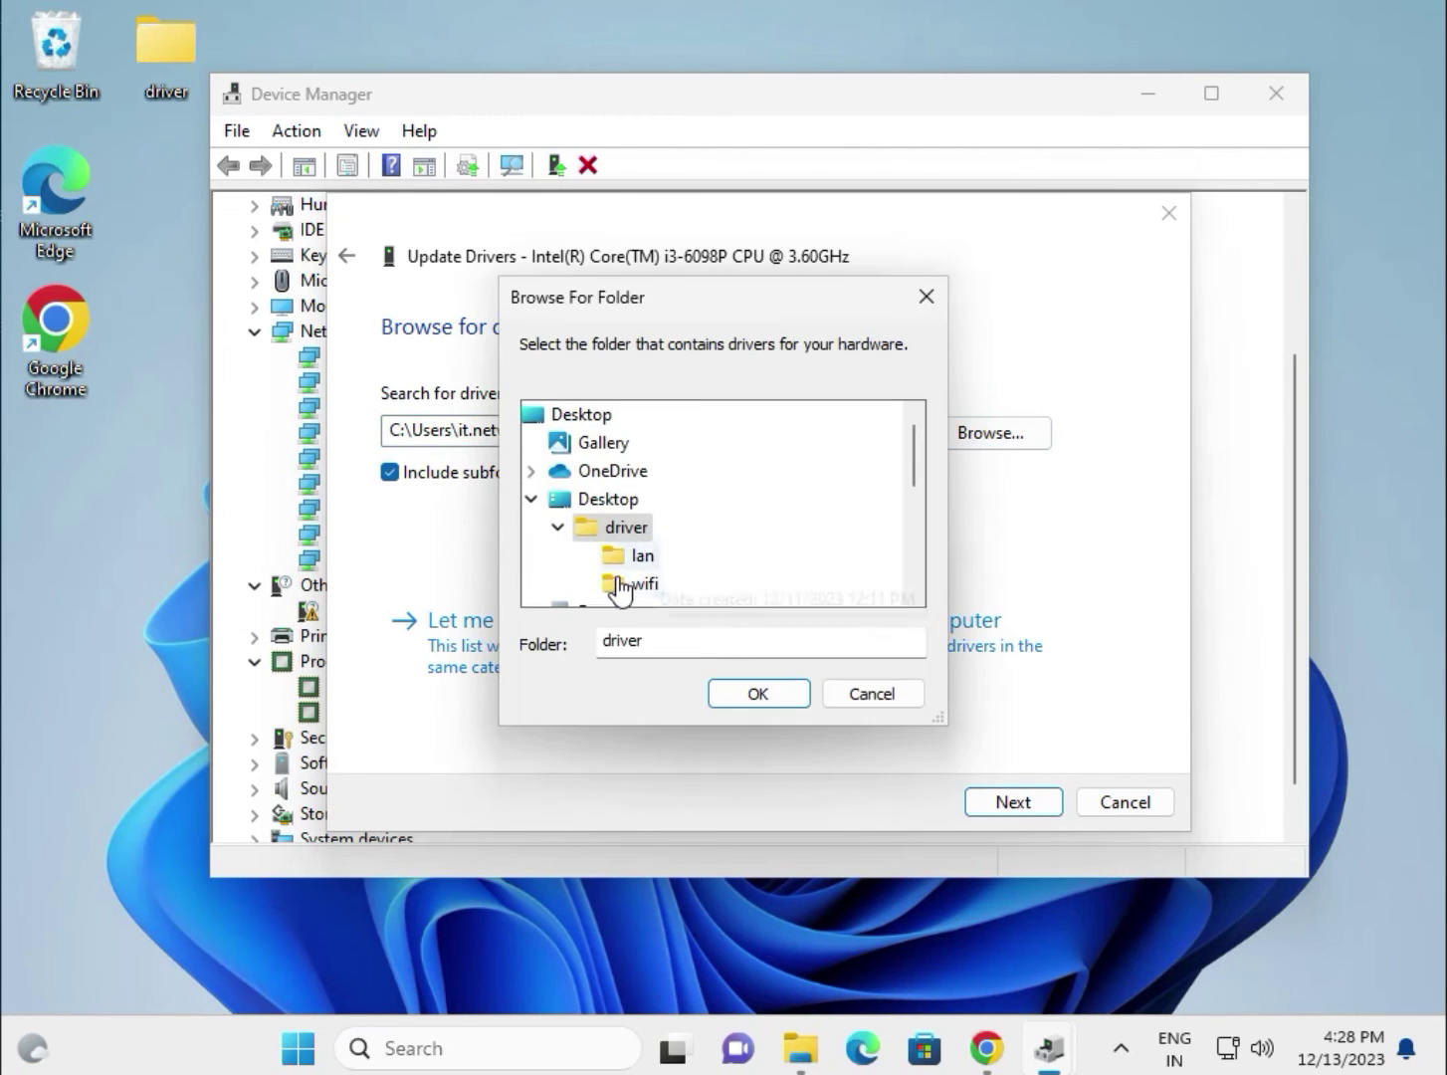
left_click(753, 697)
left_click(980, 802)
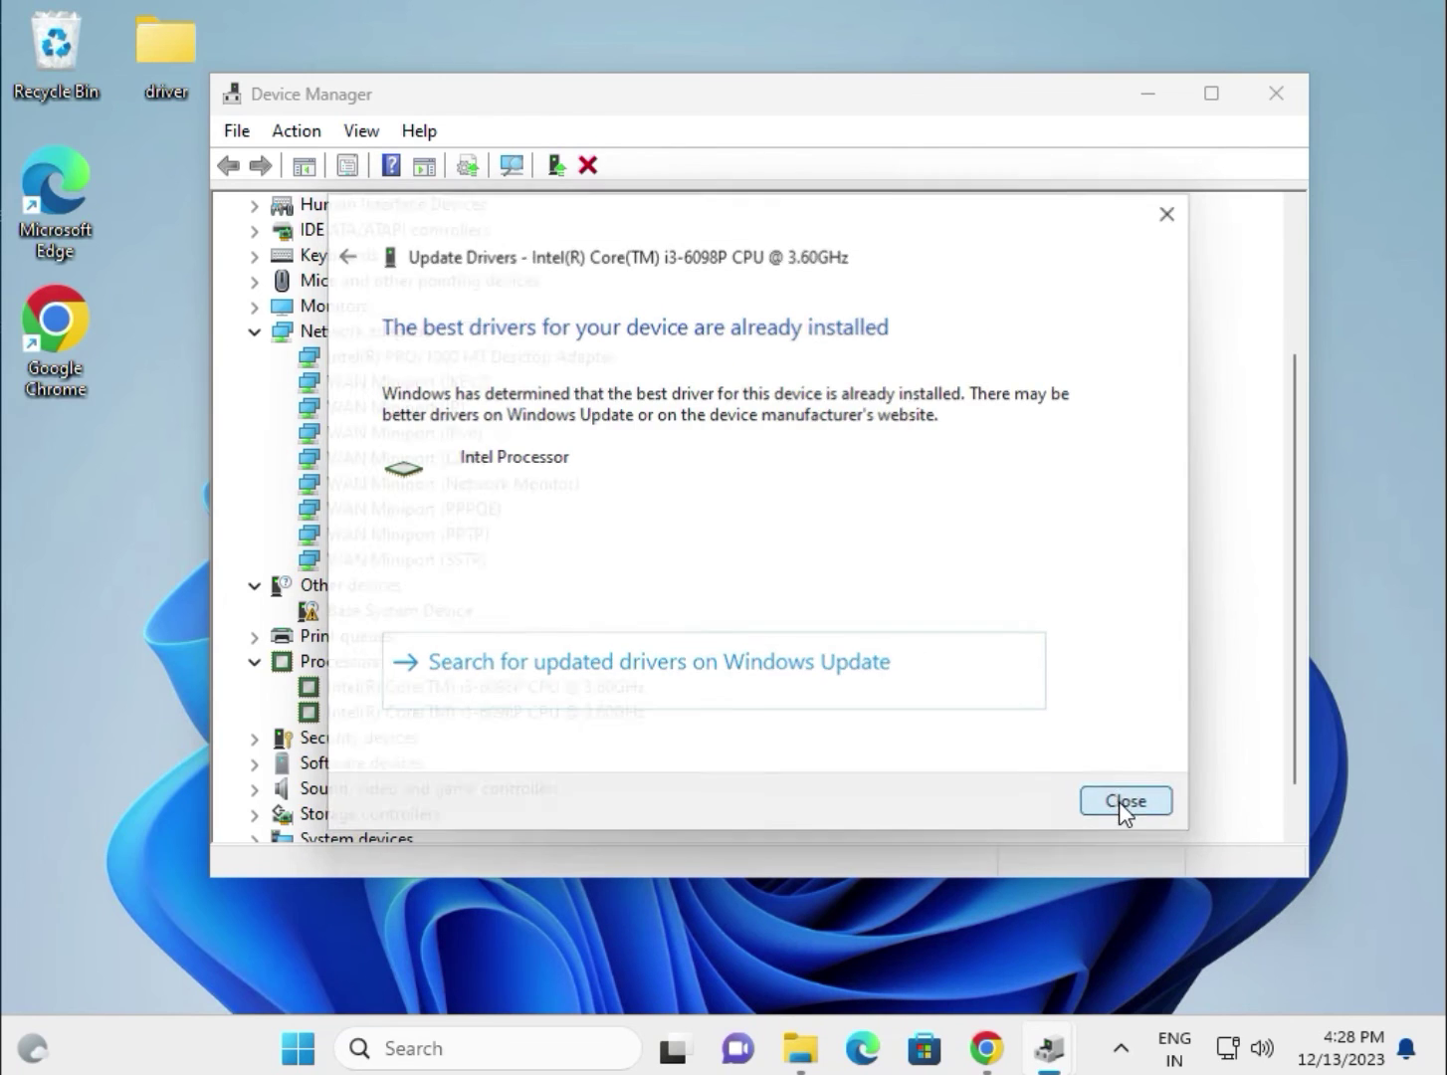
left_click(1123, 808)
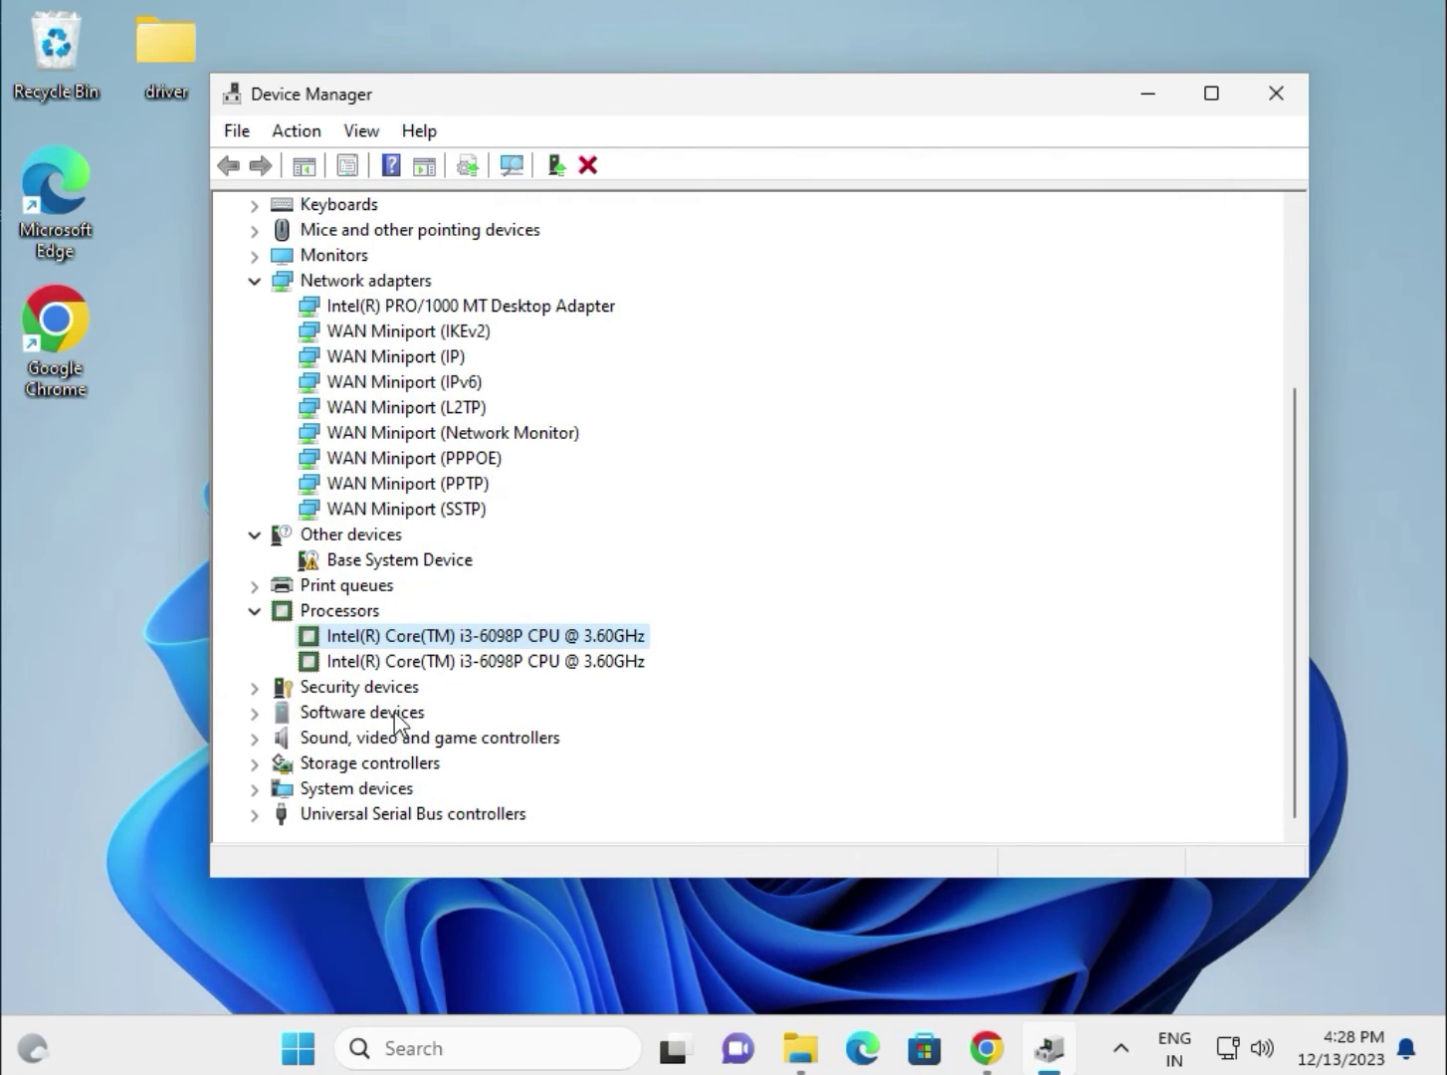
Step: Expand Sound, video and game controllers and Universal Serial Bus controllers, selecting the High Definition Audio Device
left_click(256, 737)
left_click(345, 763)
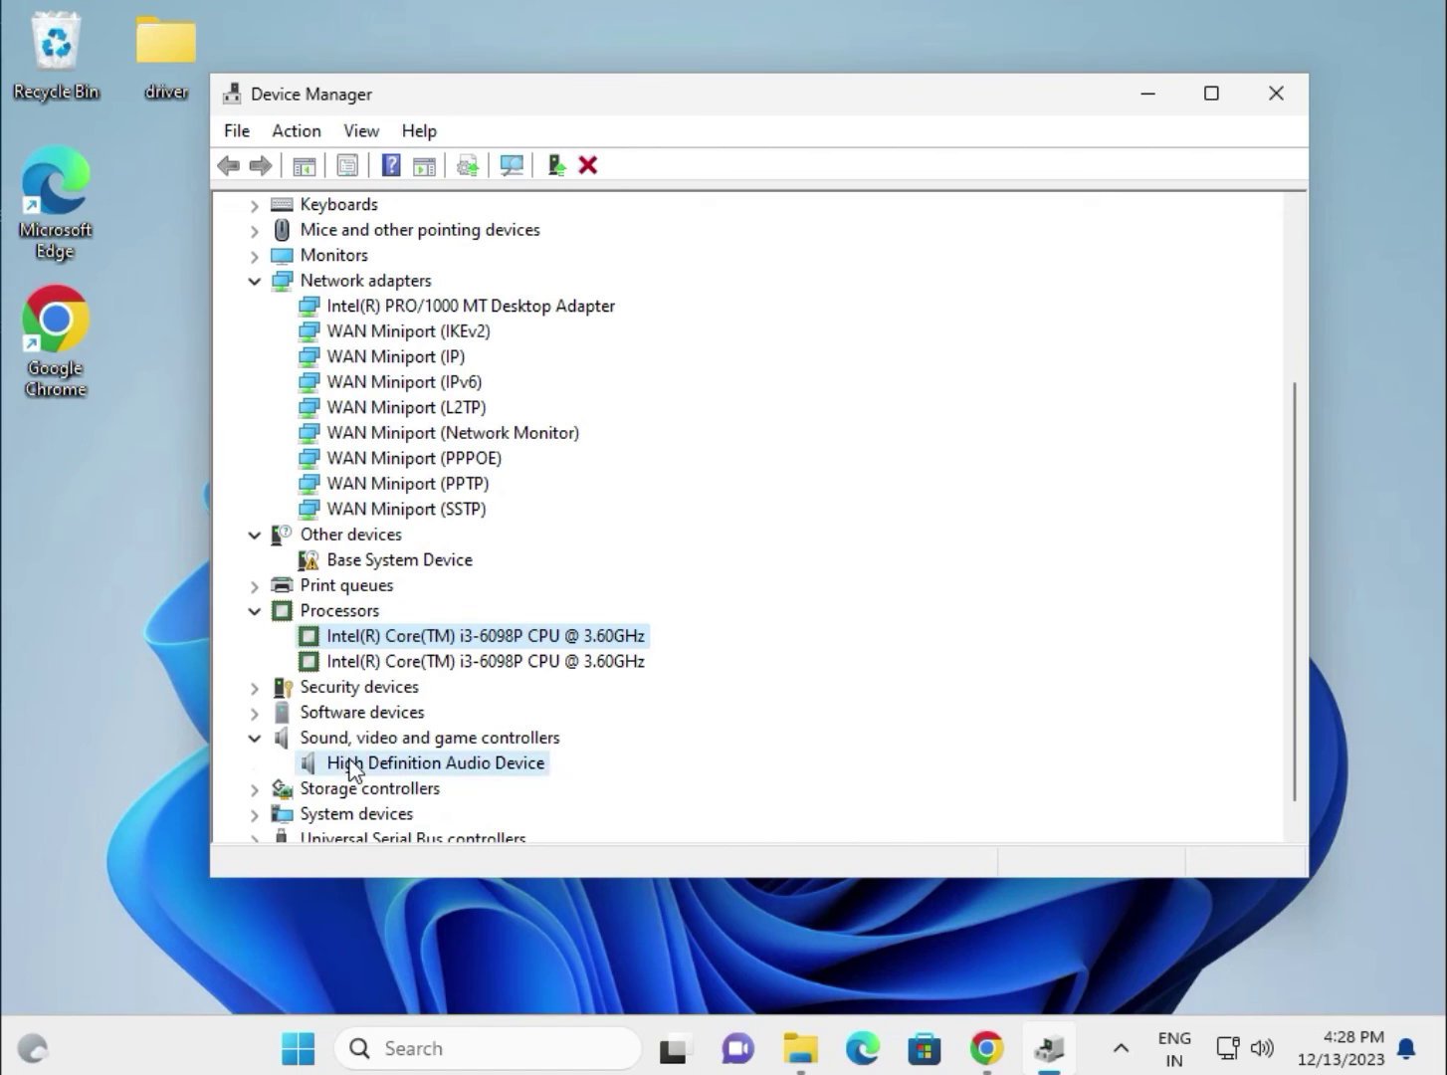
scroll(360, 761, "down", 1)
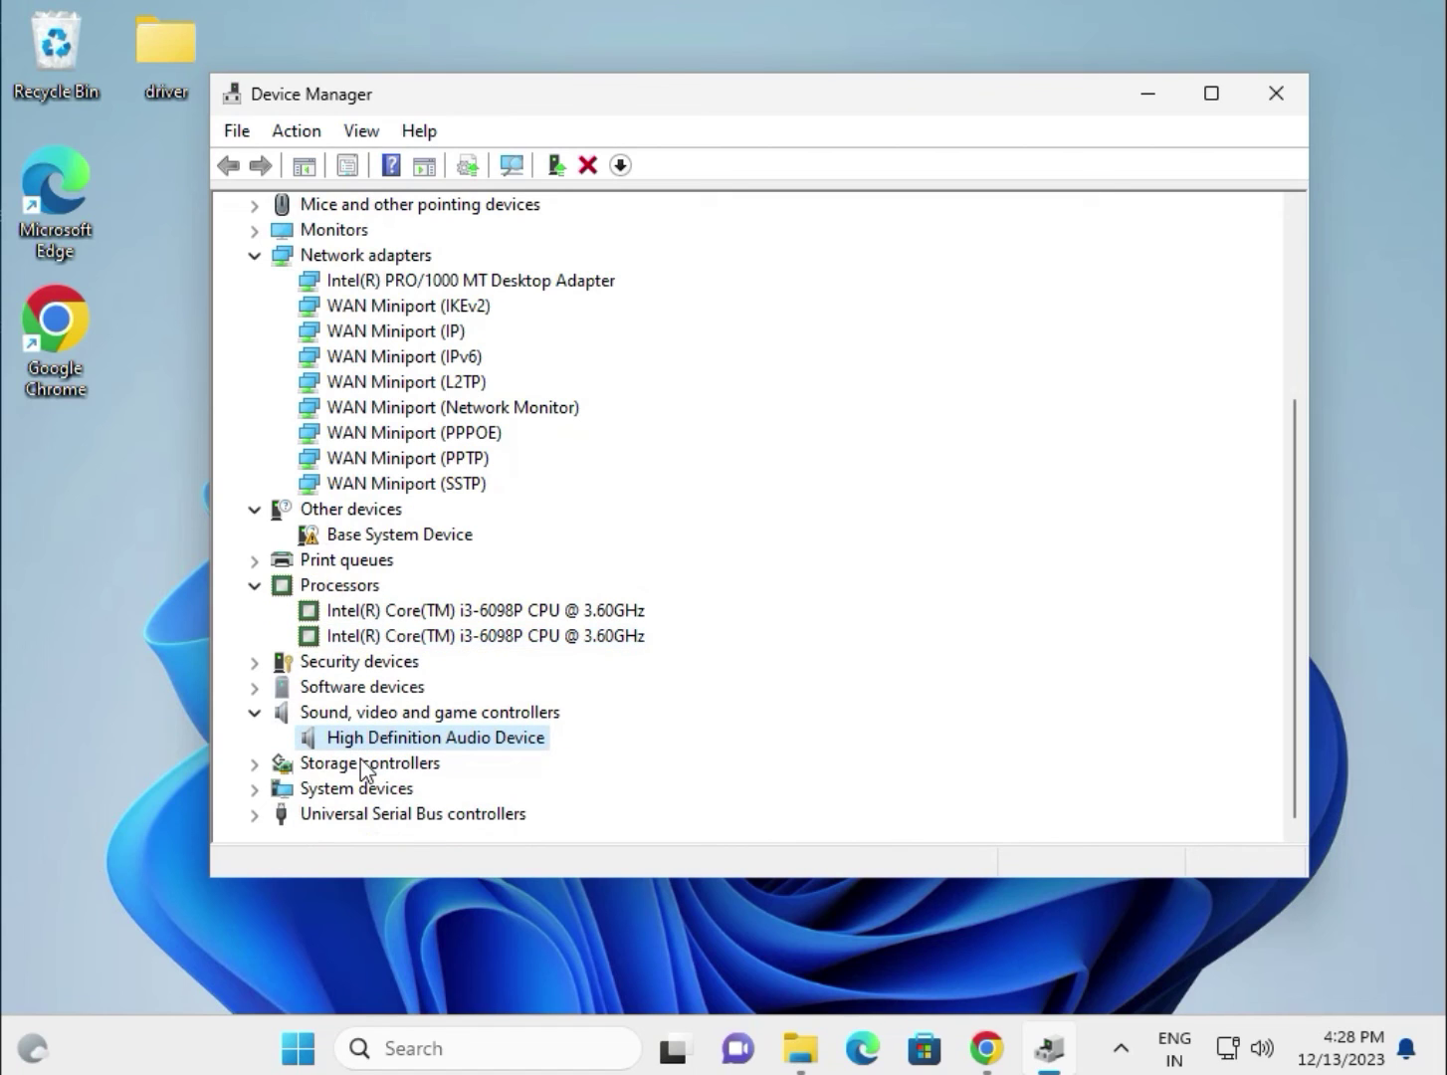
left_click(261, 818)
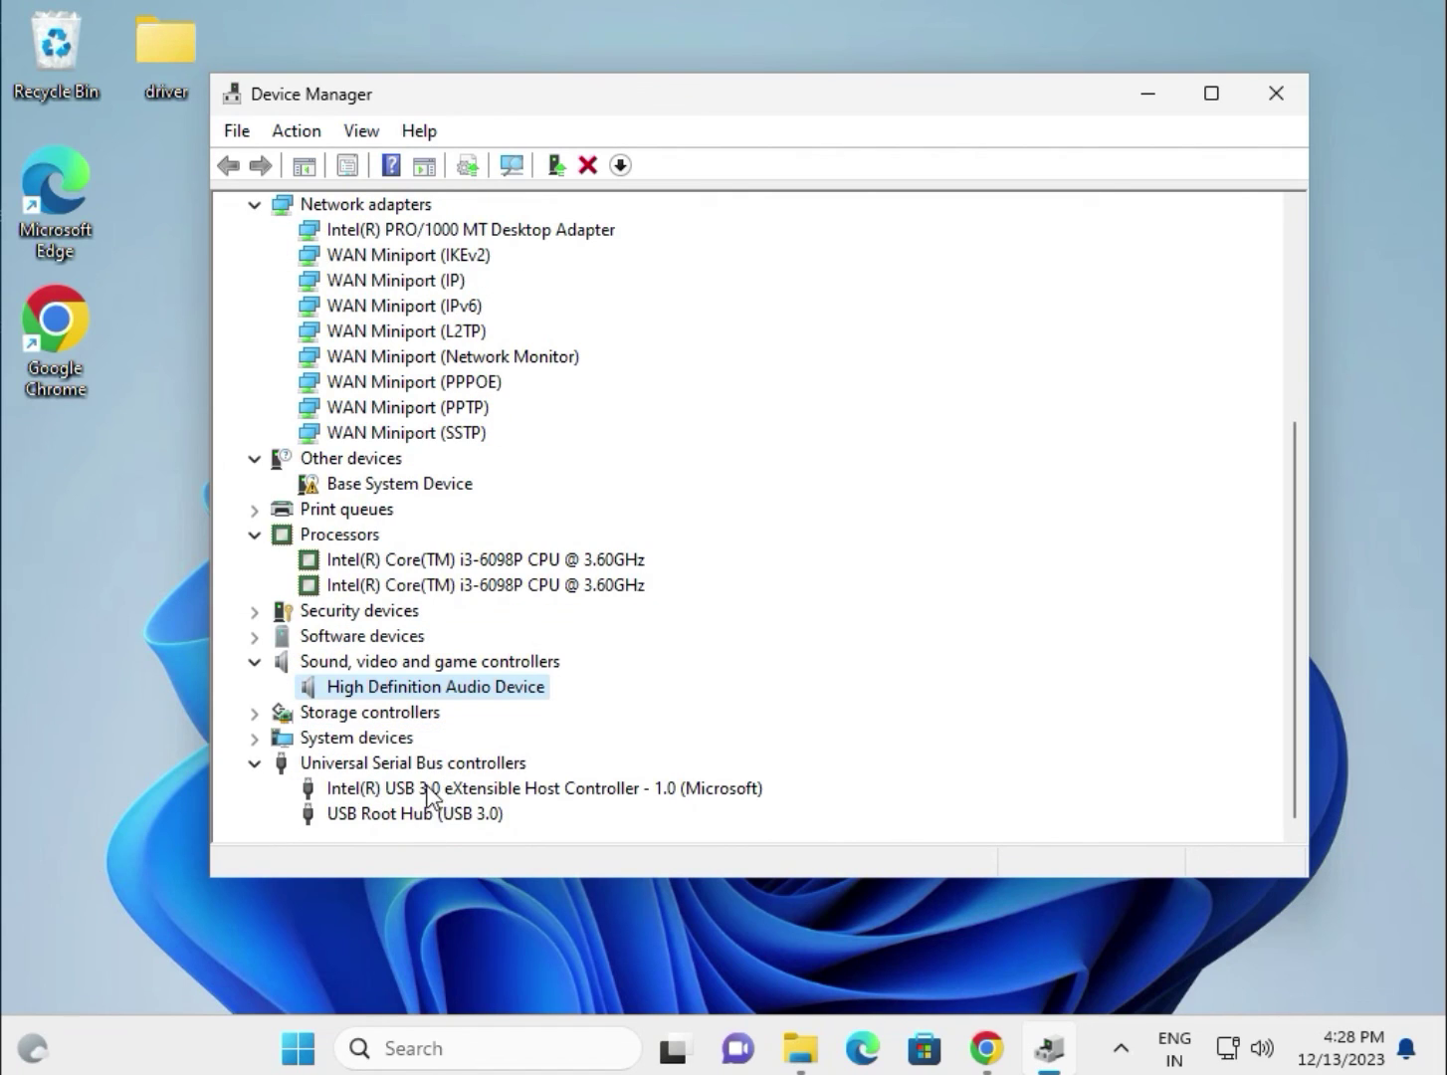
Step: Select the Microsoft Basic Display Adapter, Intel PRO/1000 adapter and first Intel Core i3 CPU entries
scroll(356, 737, "up", 5)
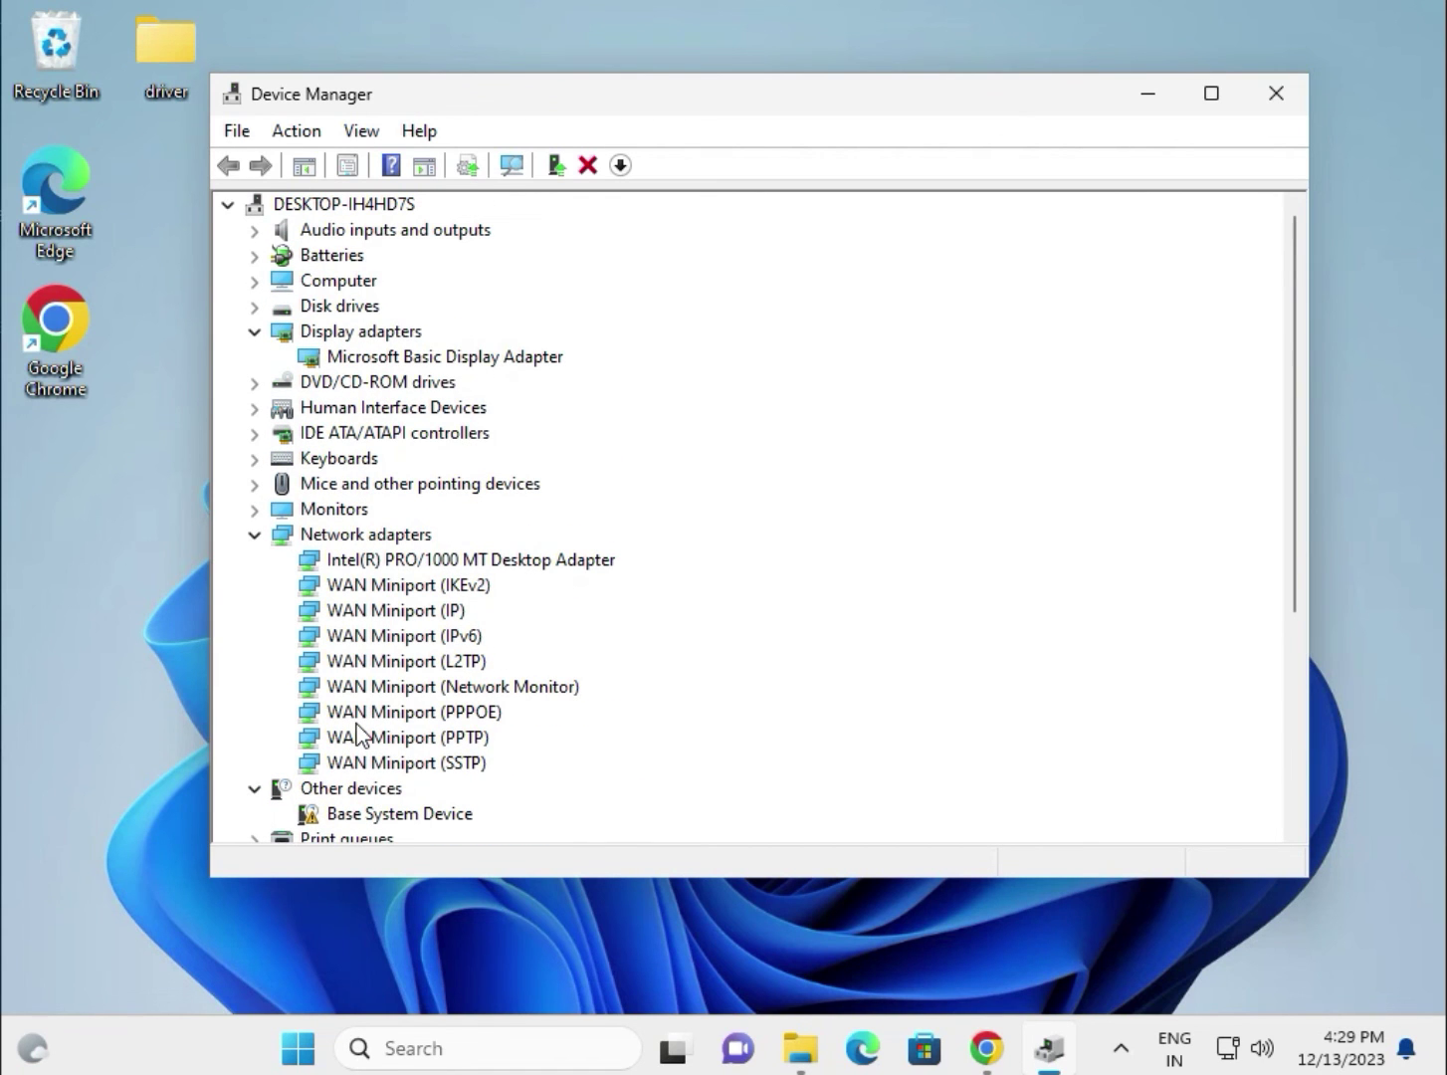
left_click(374, 357)
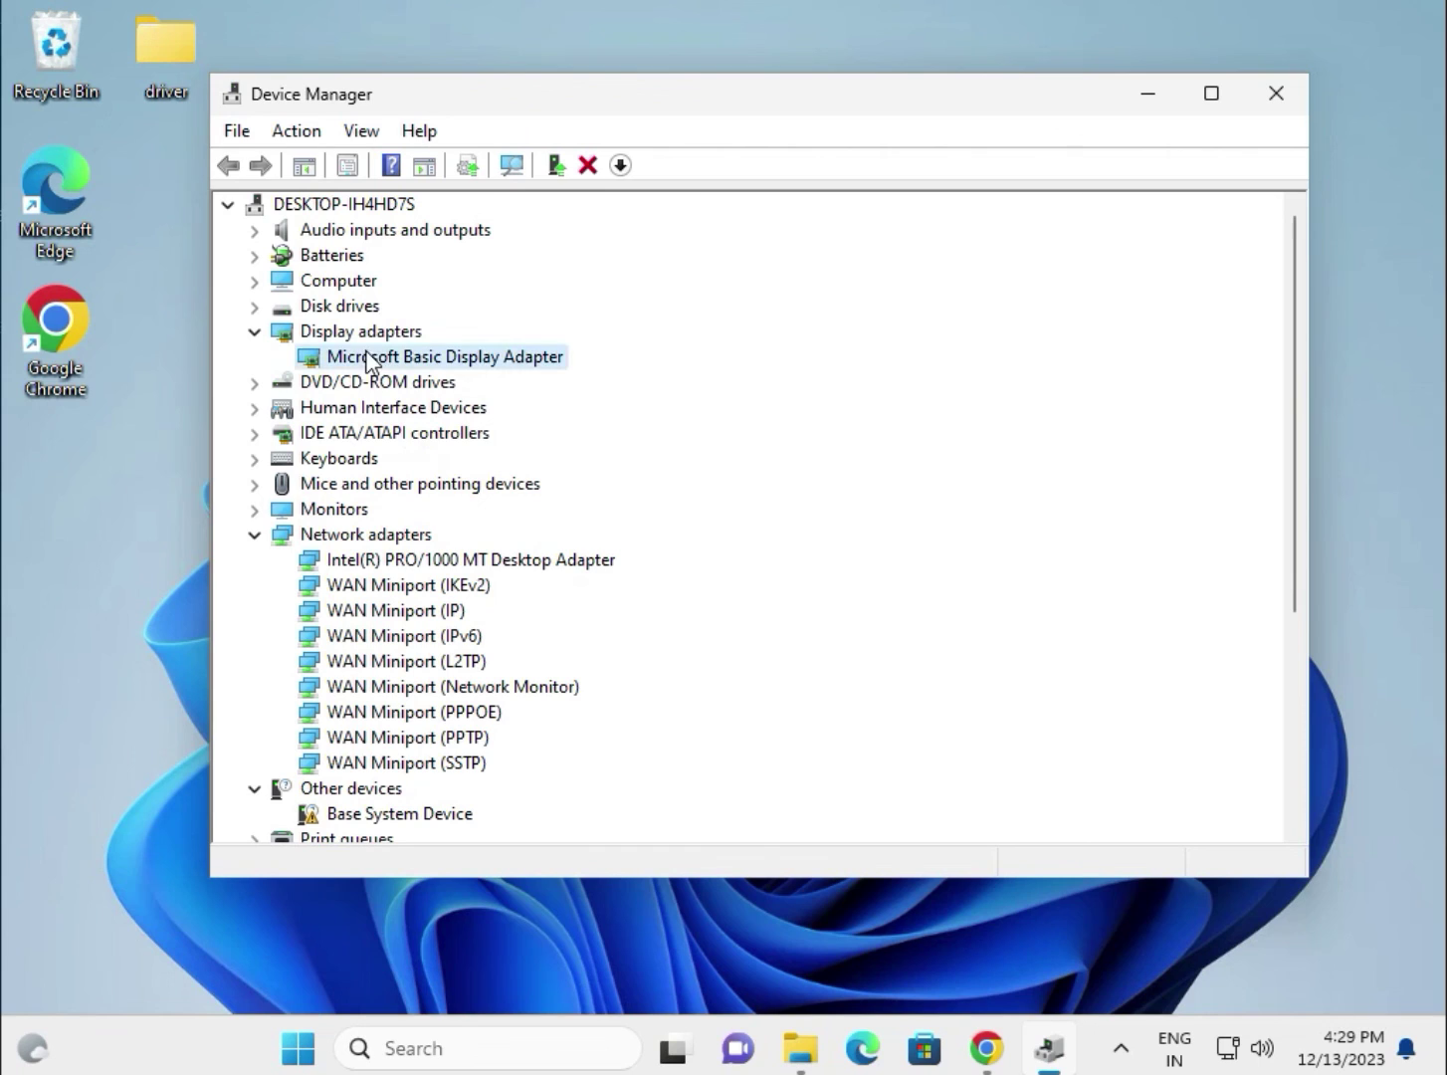
left_click(398, 559)
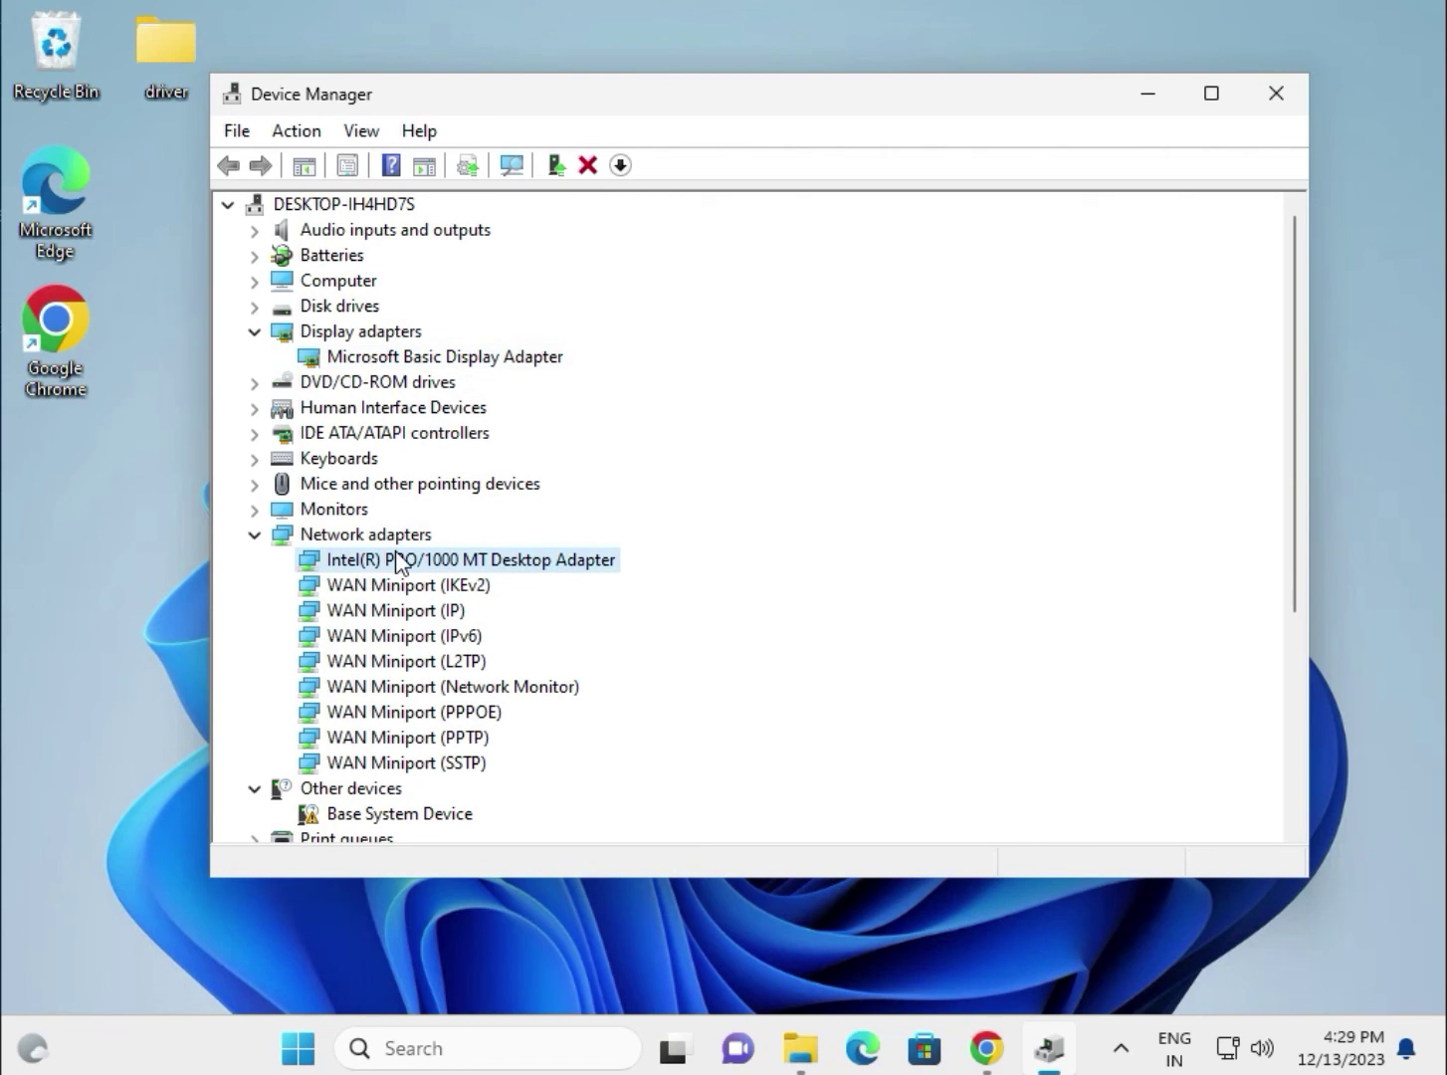
scroll(438, 567, "down", 2)
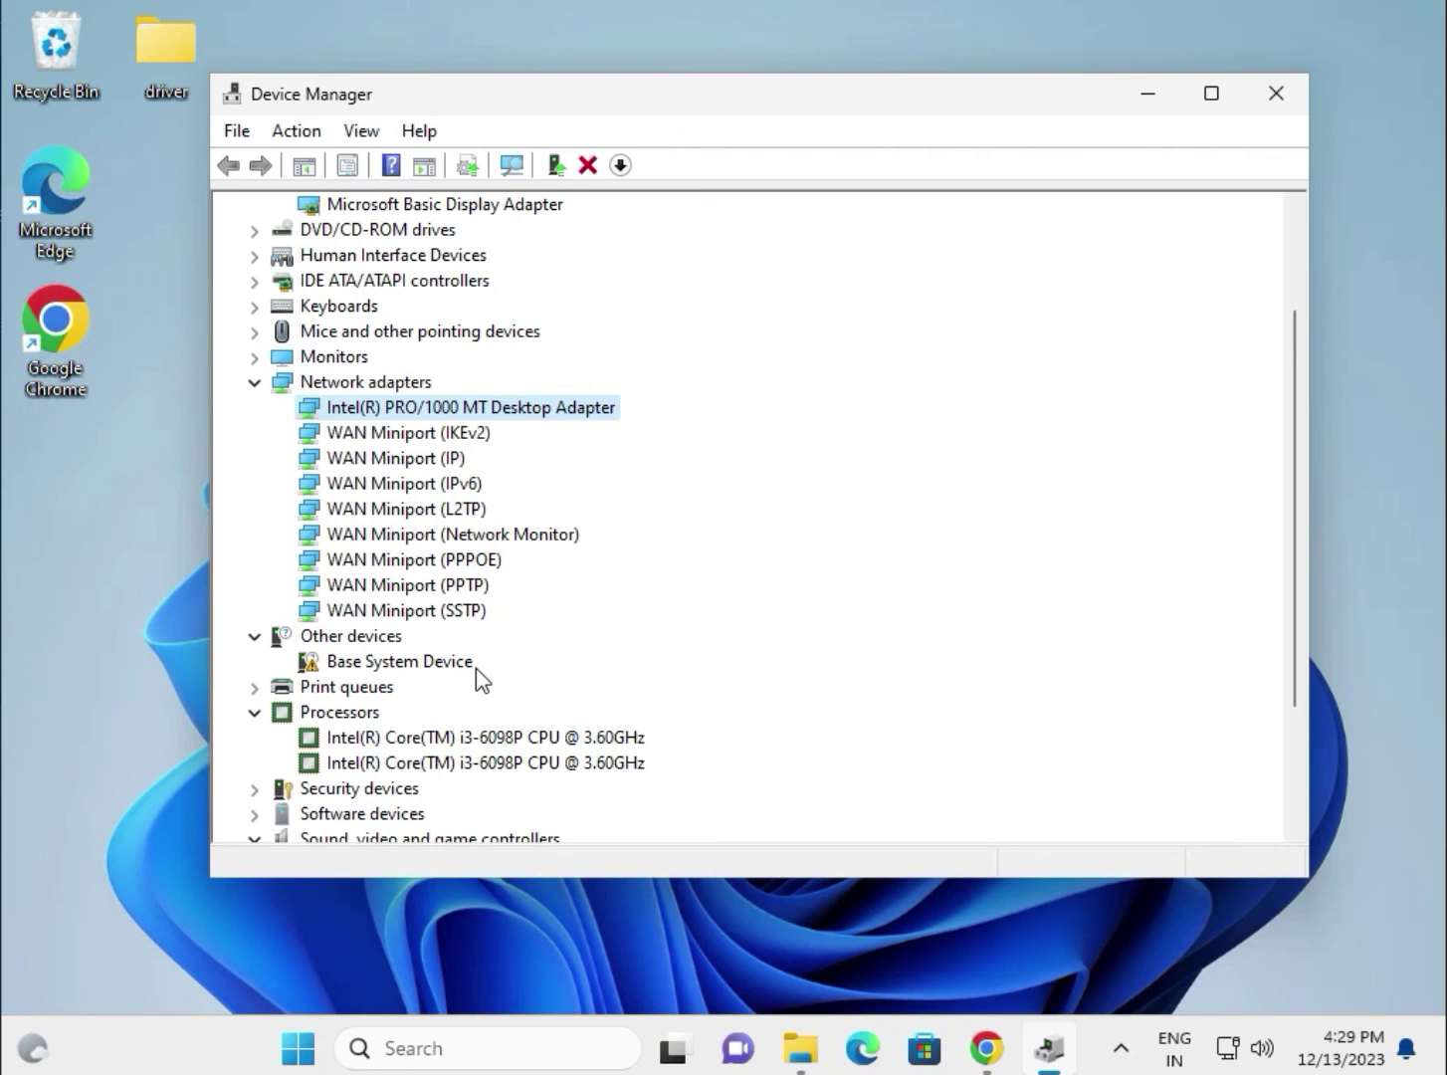
left_click(478, 742)
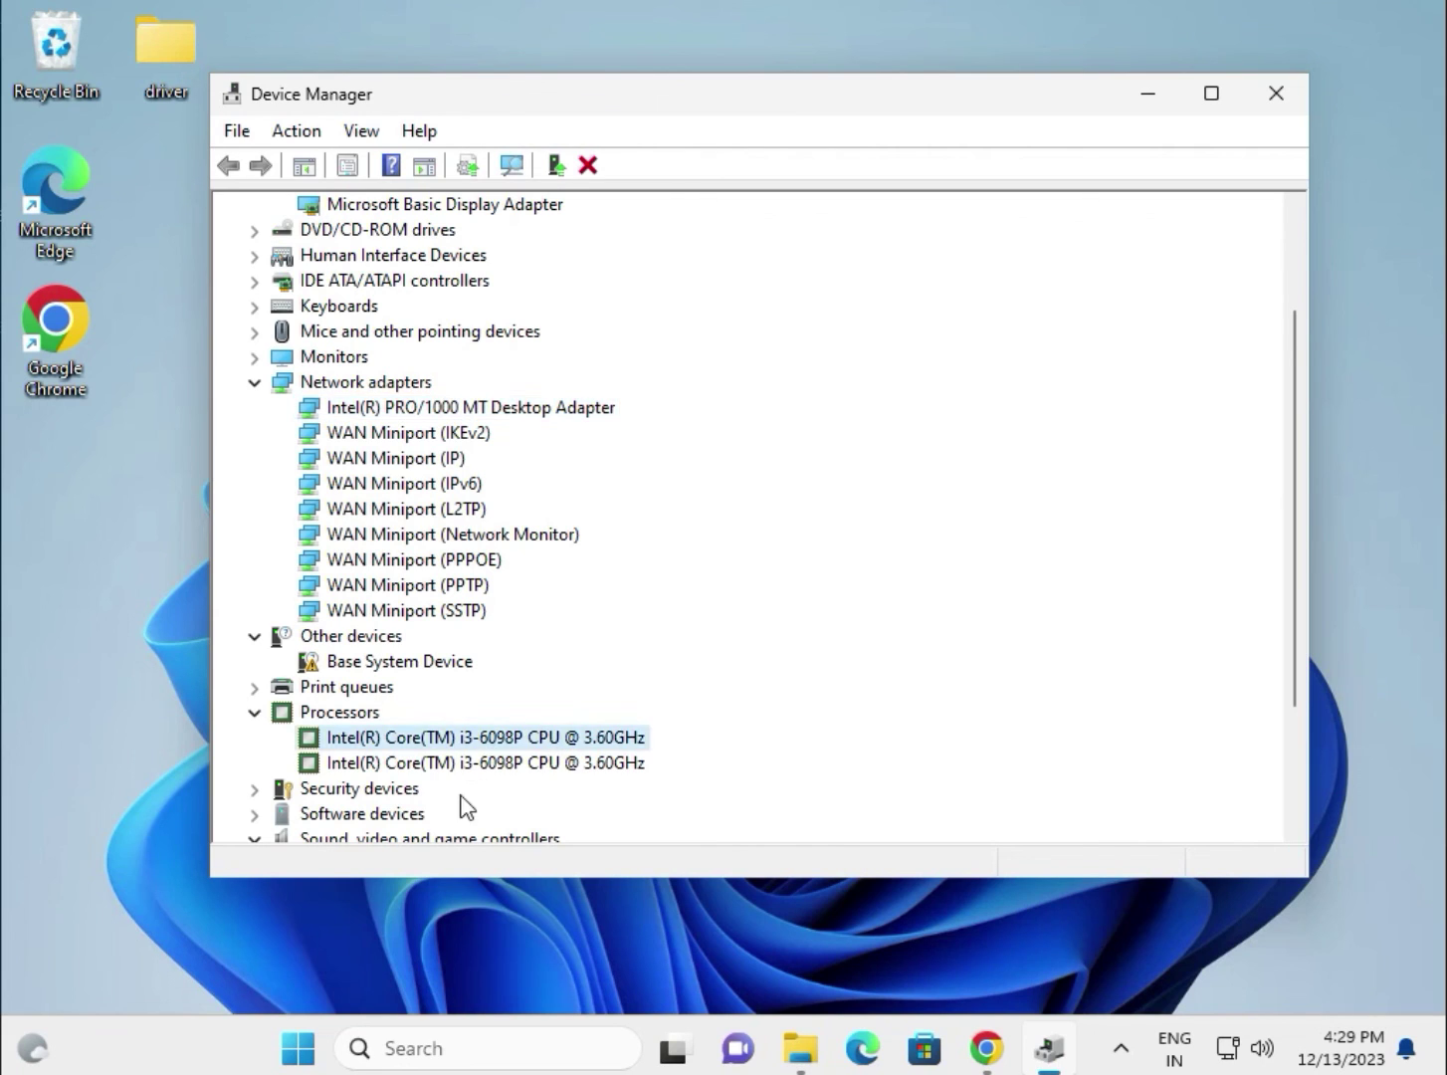
scroll(469, 787, "down", 1)
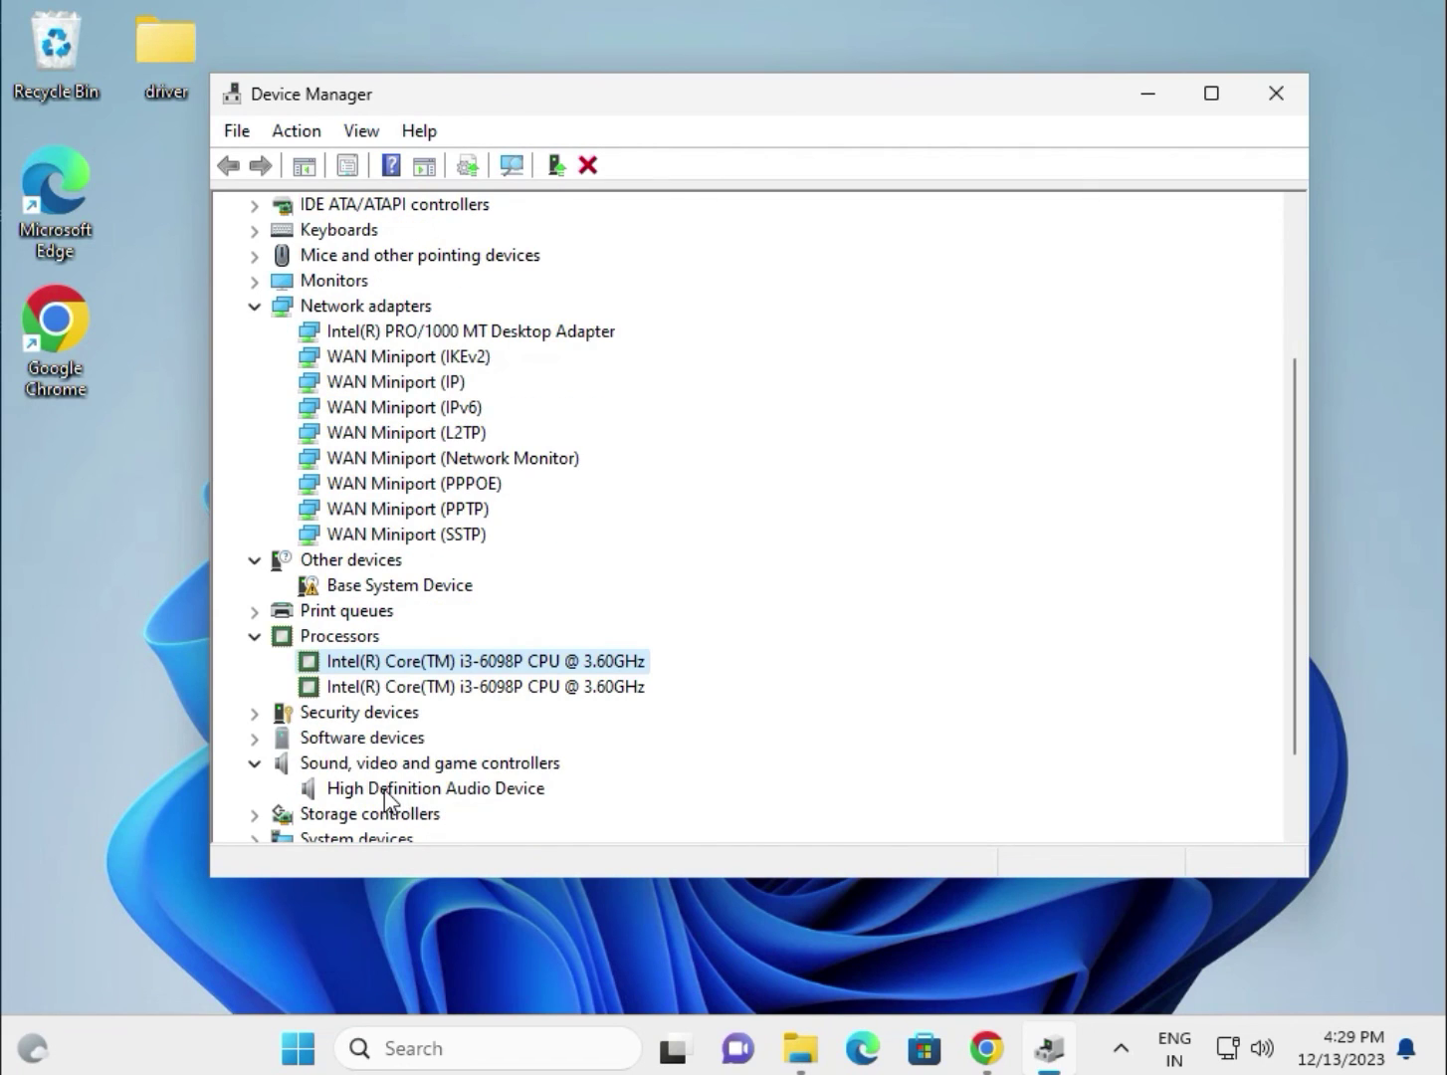